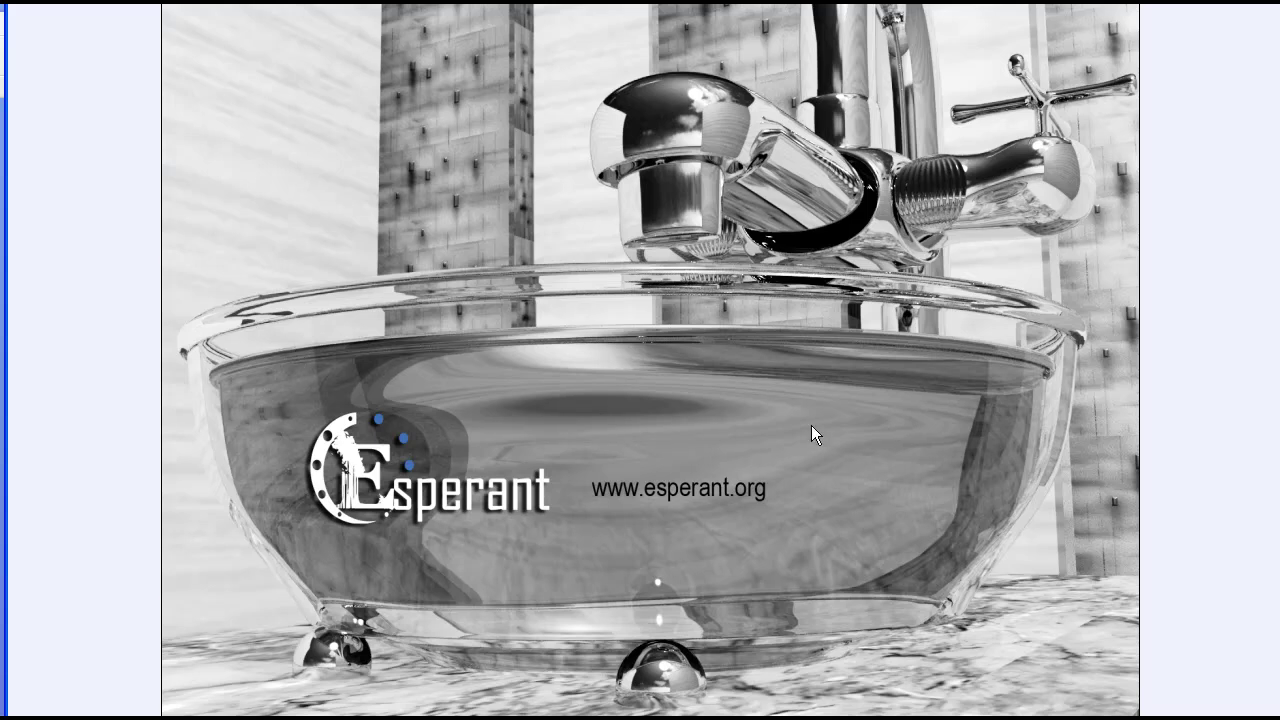
Examine the faucet model's body, handles and pipe from several angles in the enlarged perspective view.
key(Right)
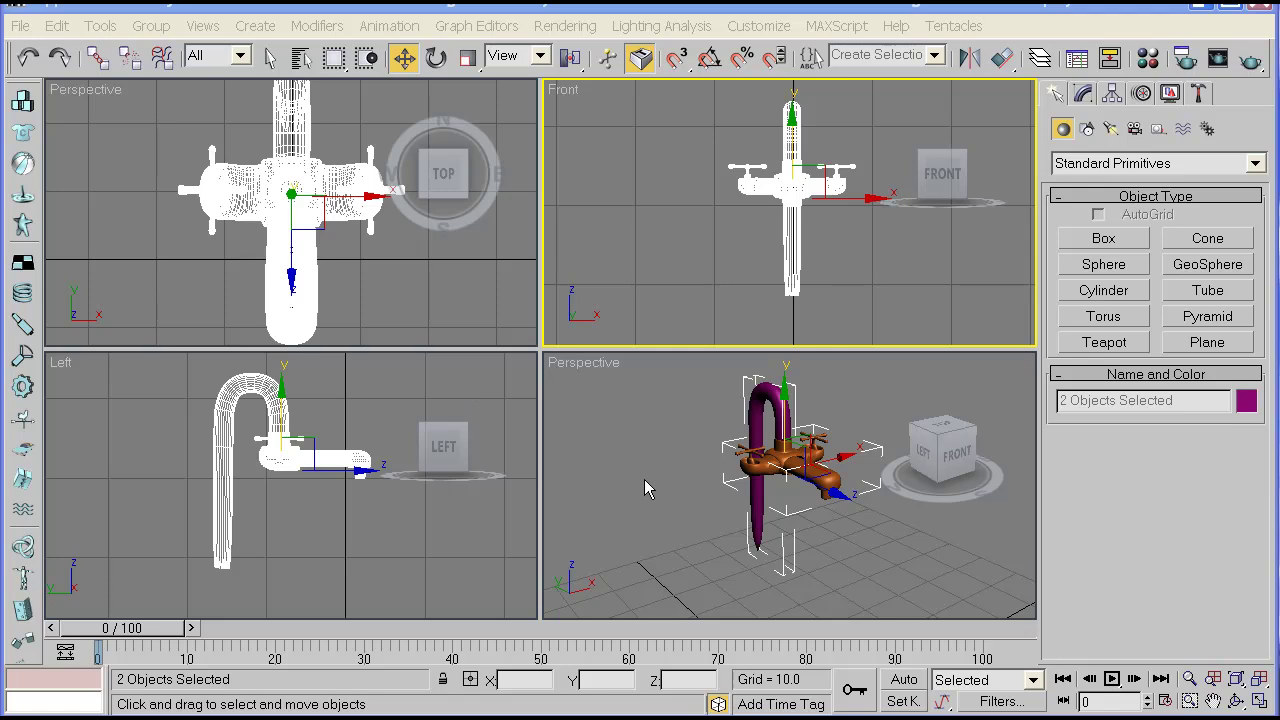
click(772, 497)
click(1261, 702)
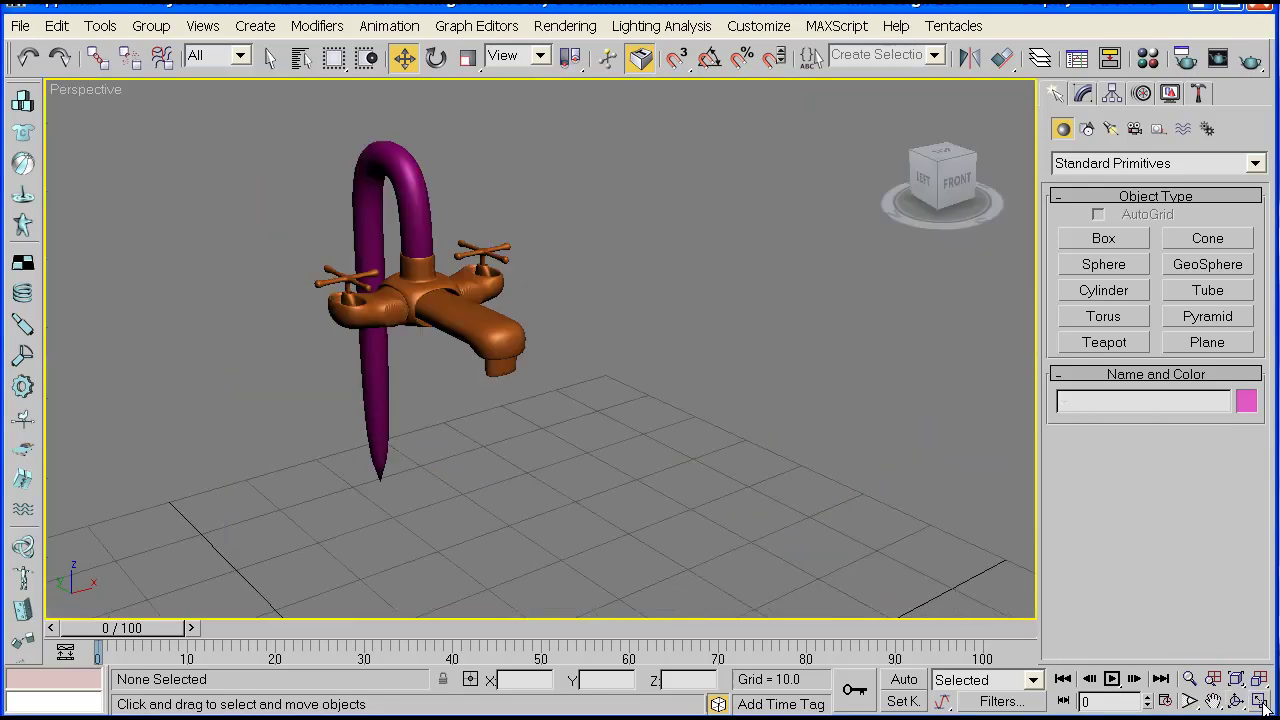
click(1236, 702)
drag(583, 309, 491, 344)
scroll(522, 312, up, 4)
middle_drag(522, 309, 520, 391)
drag(520, 391, 549, 368)
scroll(549, 366, down, 2)
middle_drag(549, 354, 514, 376)
scroll(516, 379, down, 2)
drag(518, 380, 891, 516)
Draw a three-point curved line beside the faucet in the Front view, from about X 30, Z 50 to about X 19, Z 36.
click(1259, 701)
click(570, 176)
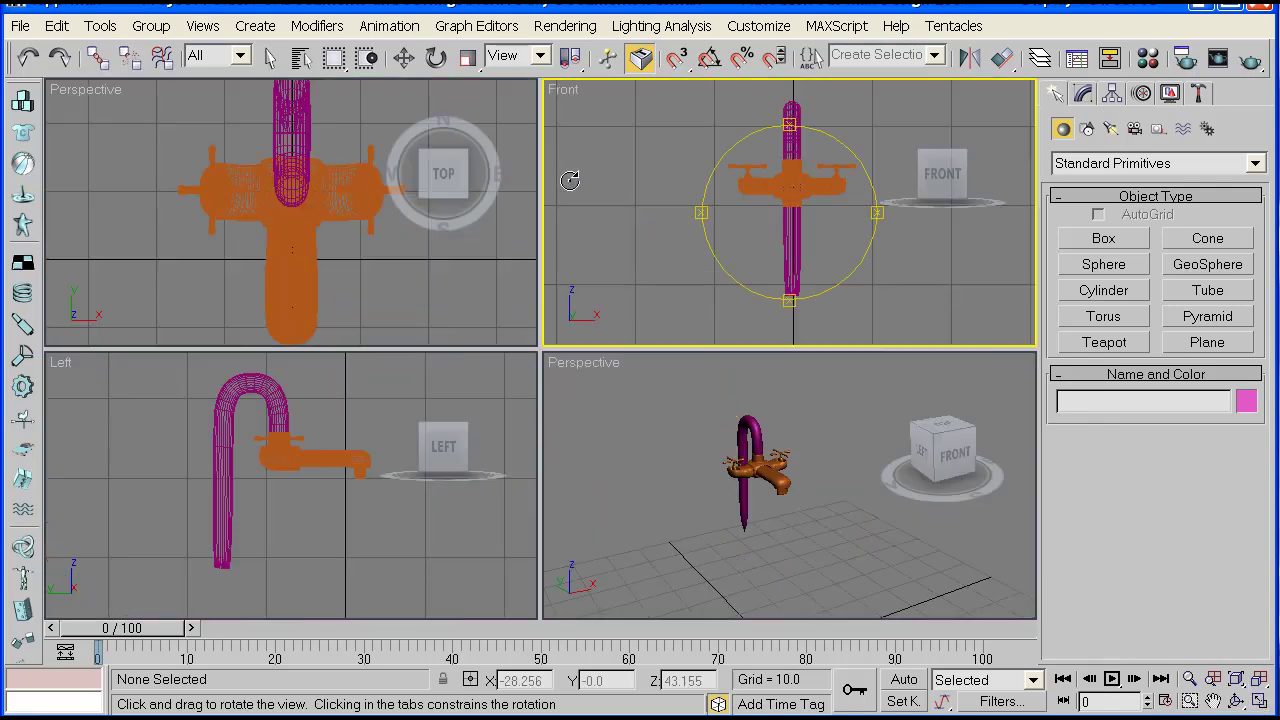
click(1260, 702)
middle_drag(743, 311, 503, 325)
middle_drag(603, 330, 583, 336)
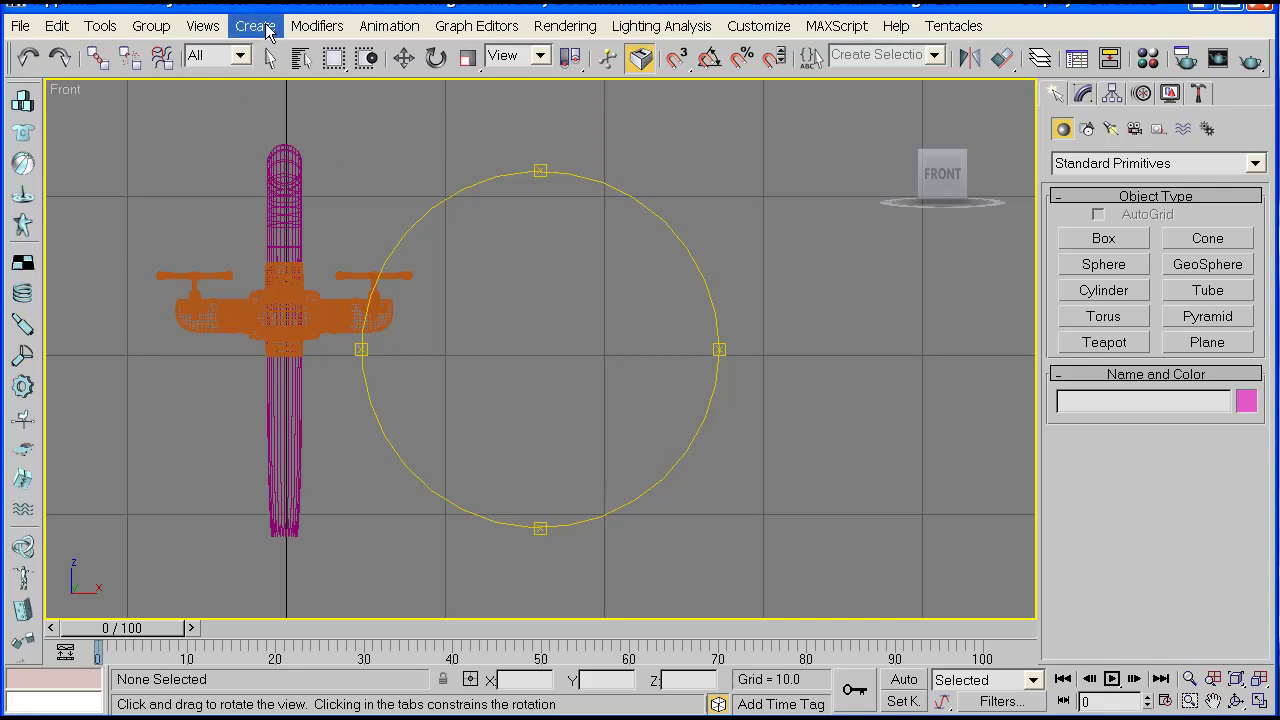
click(262, 27)
mouse_move(301, 231)
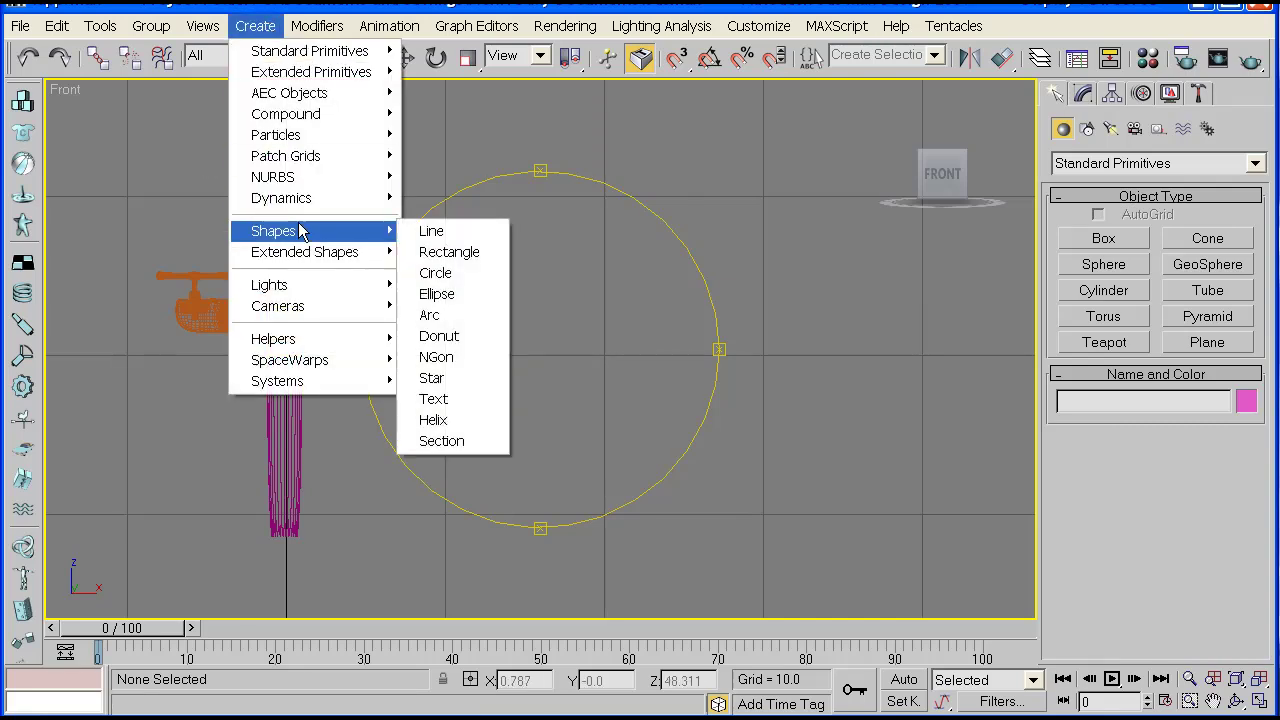
click(445, 233)
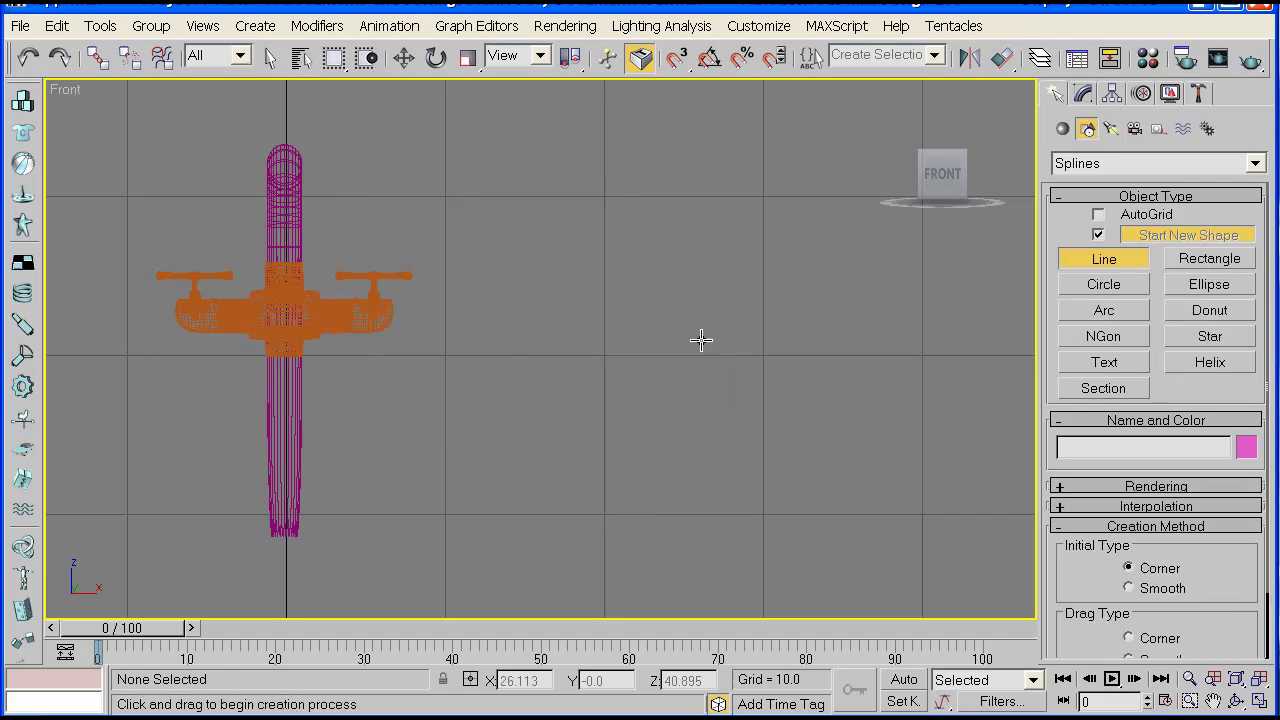
middle_drag(701, 340, 683, 329)
click(743, 196)
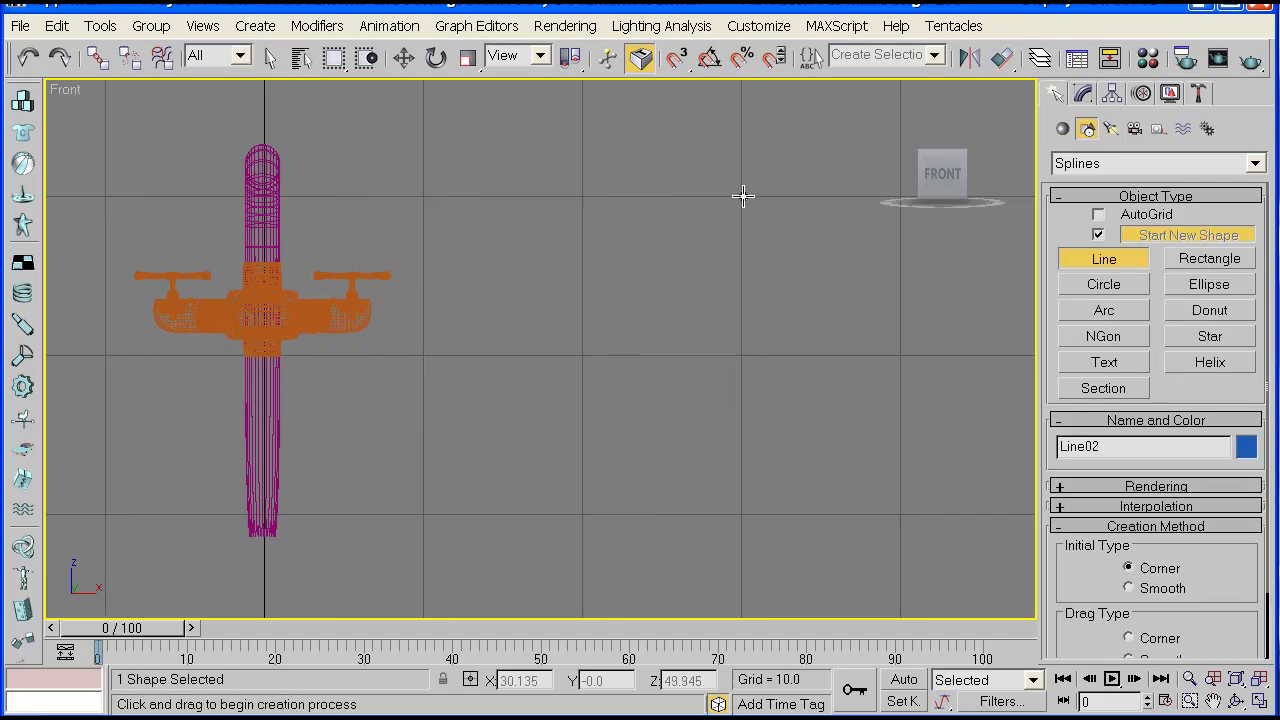
drag(693, 380, 674, 411)
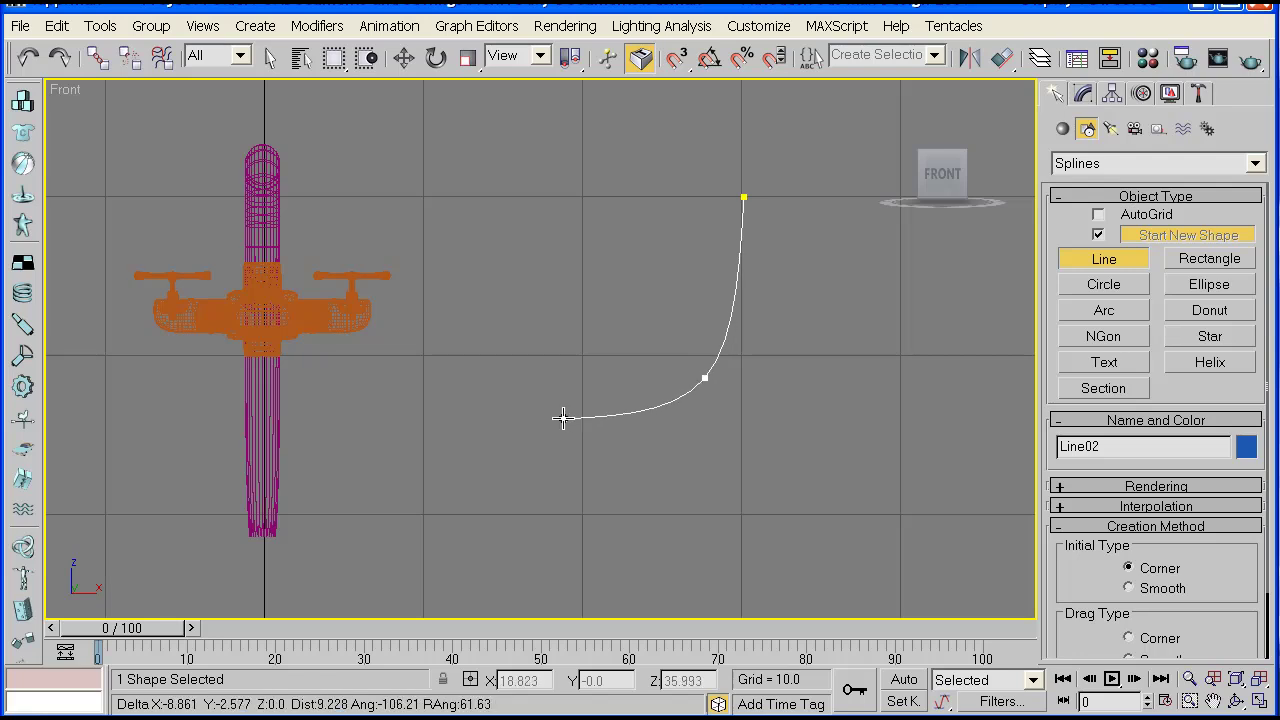
click(562, 418)
right_click(456, 510)
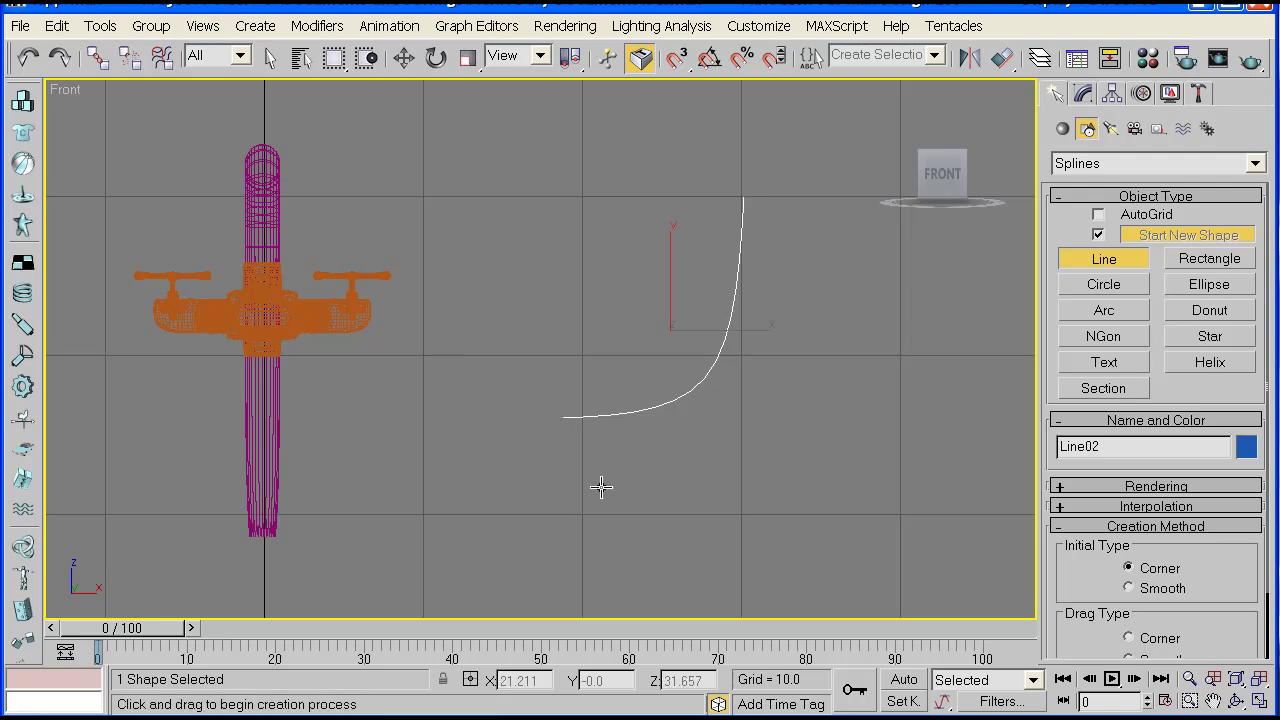
Apply a Lathe modifier to the curved profile line.
middle_drag(601, 486, 617, 500)
click(1083, 95)
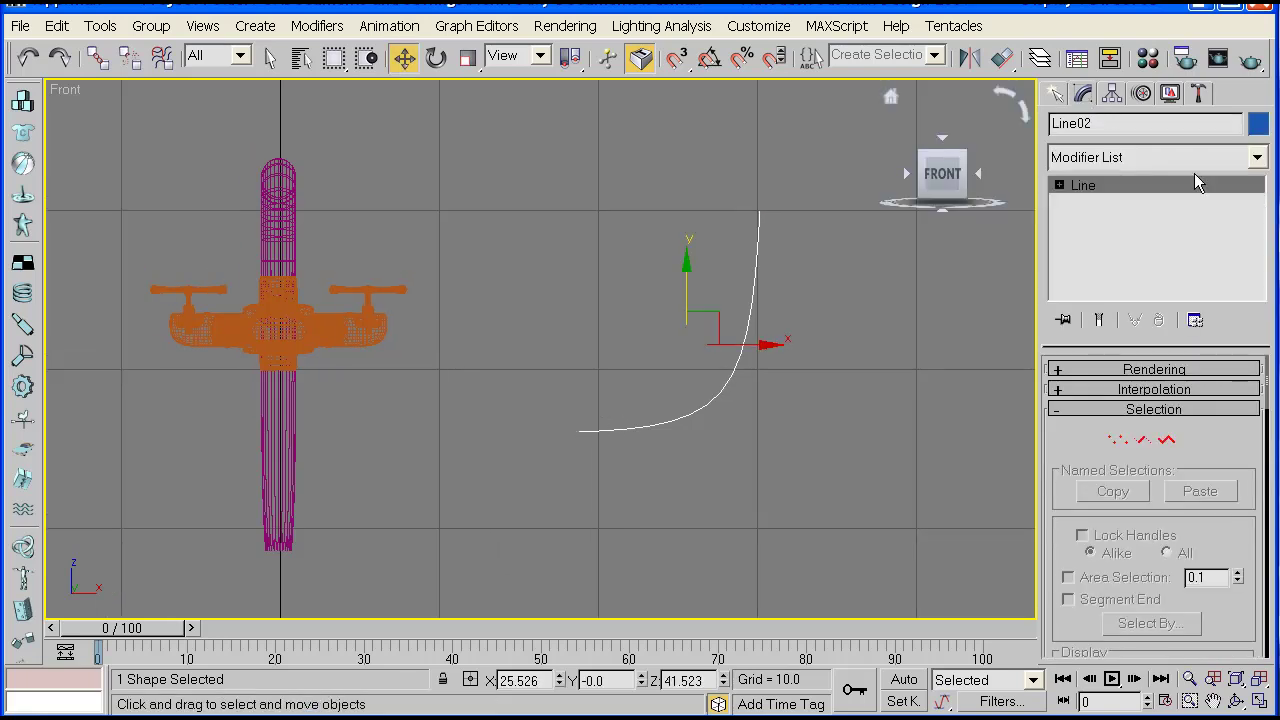
click(1255, 160)
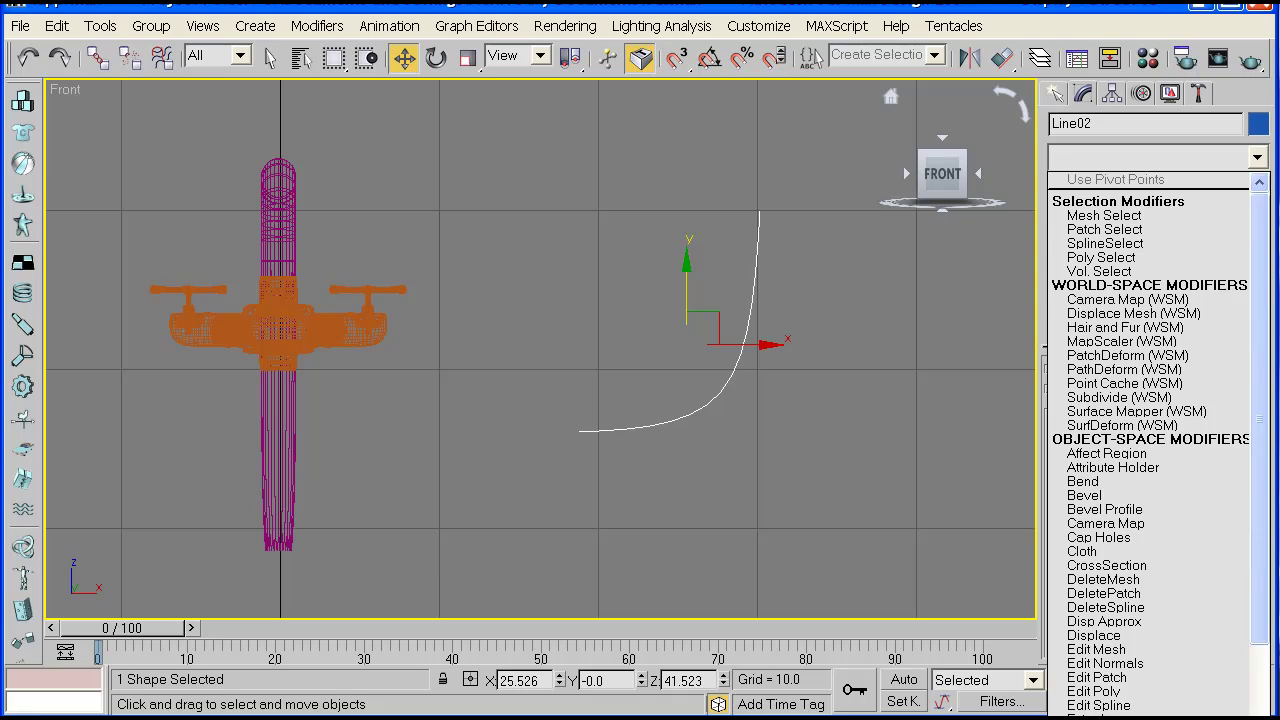
key(l)
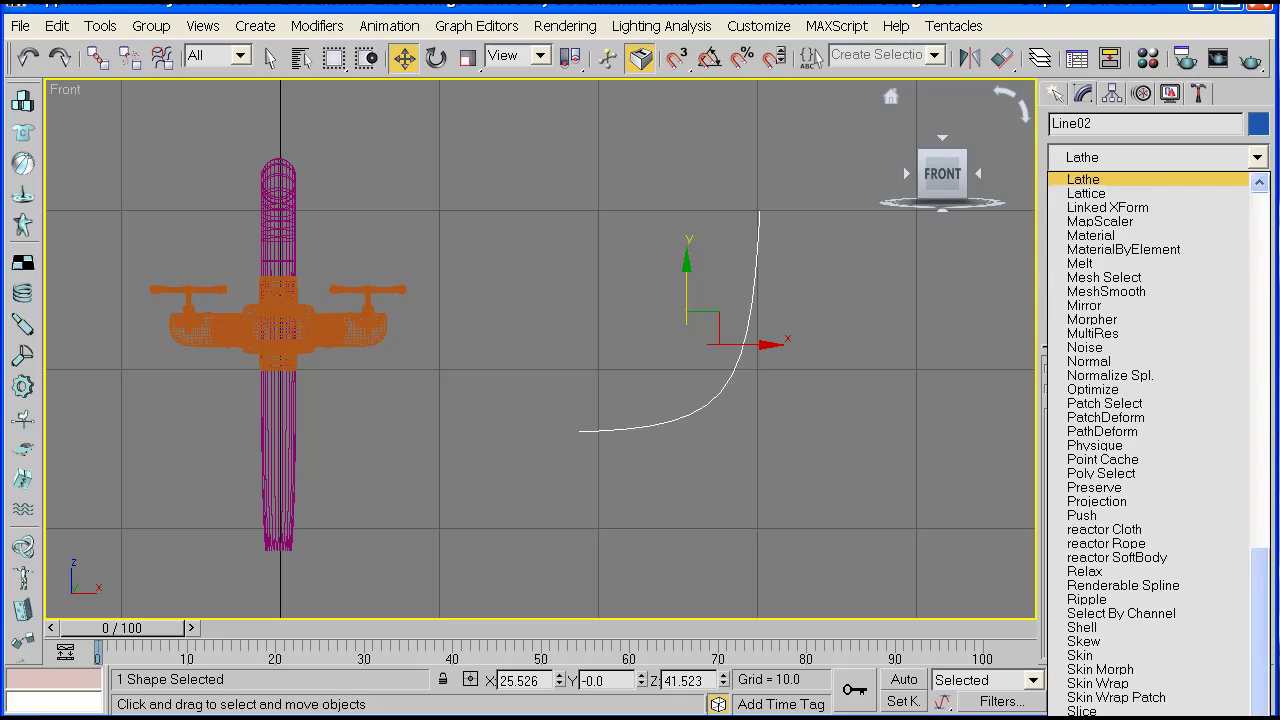
click(1136, 185)
middle_drag(693, 377, 657, 375)
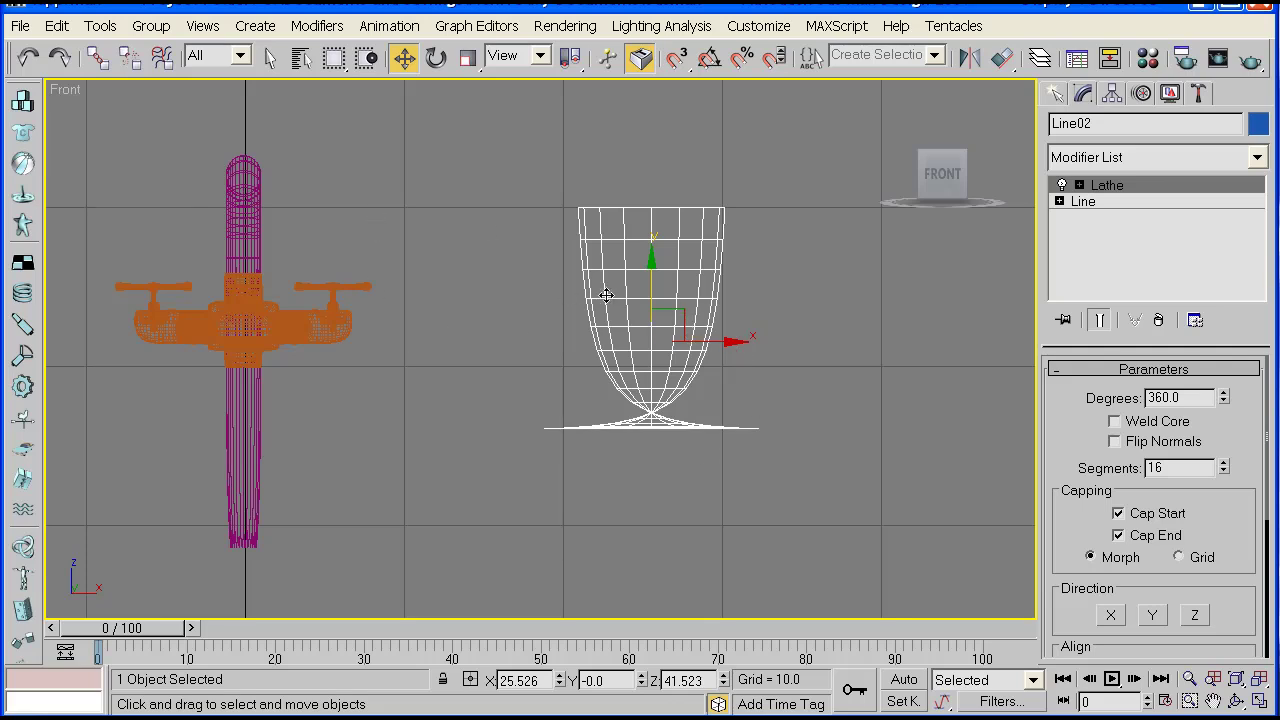
Move the Lathe axis about 6.1 units in the negative X direction to widen the shape into a bowl.
click(1080, 185)
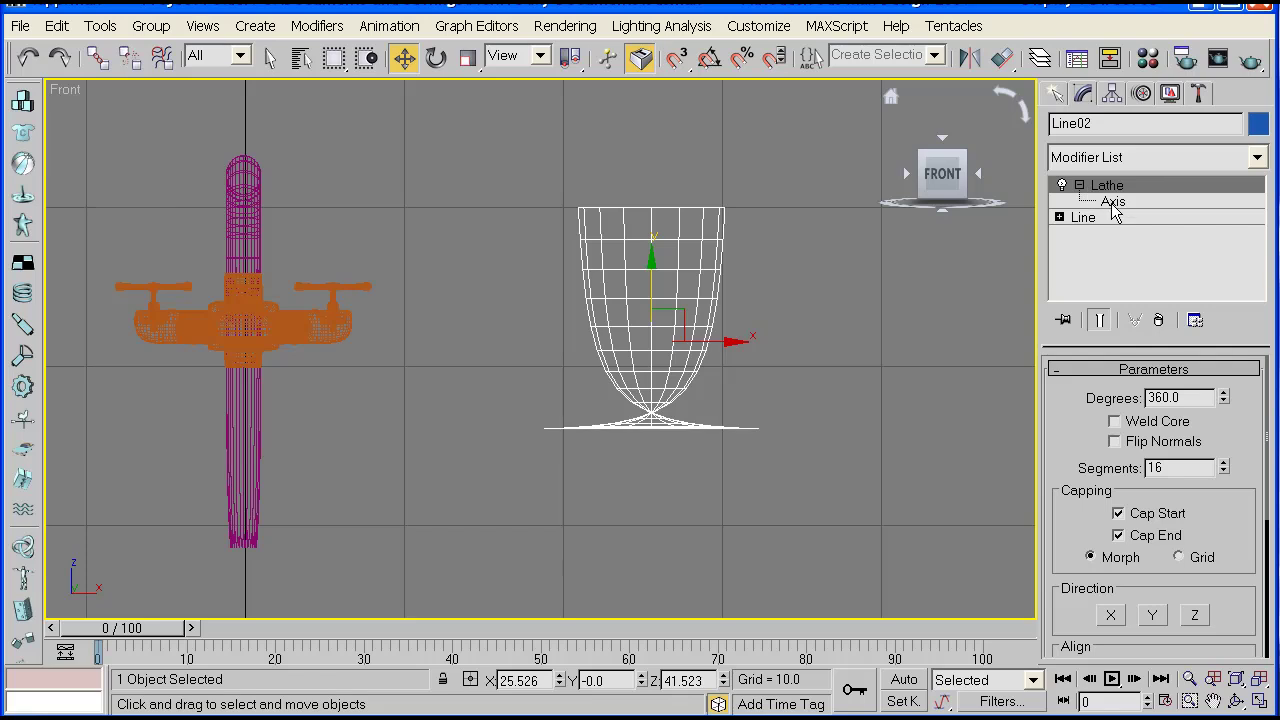
click(1113, 202)
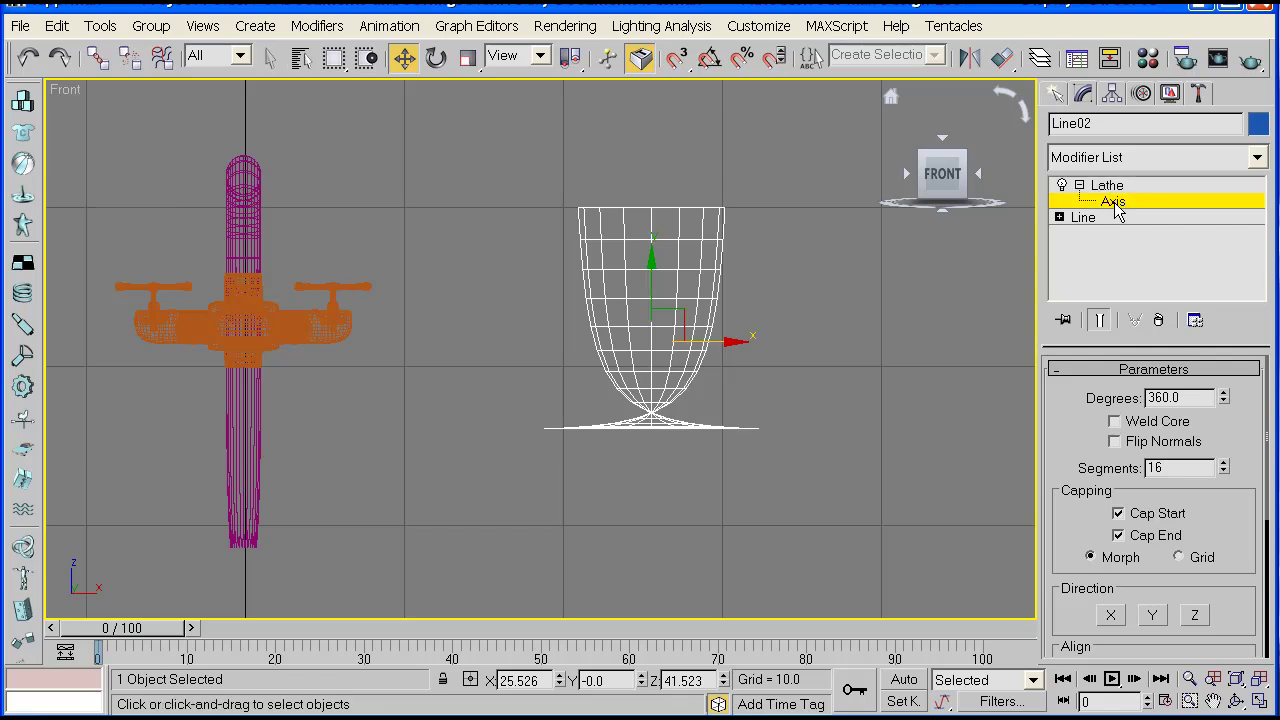
drag(734, 342, 637, 341)
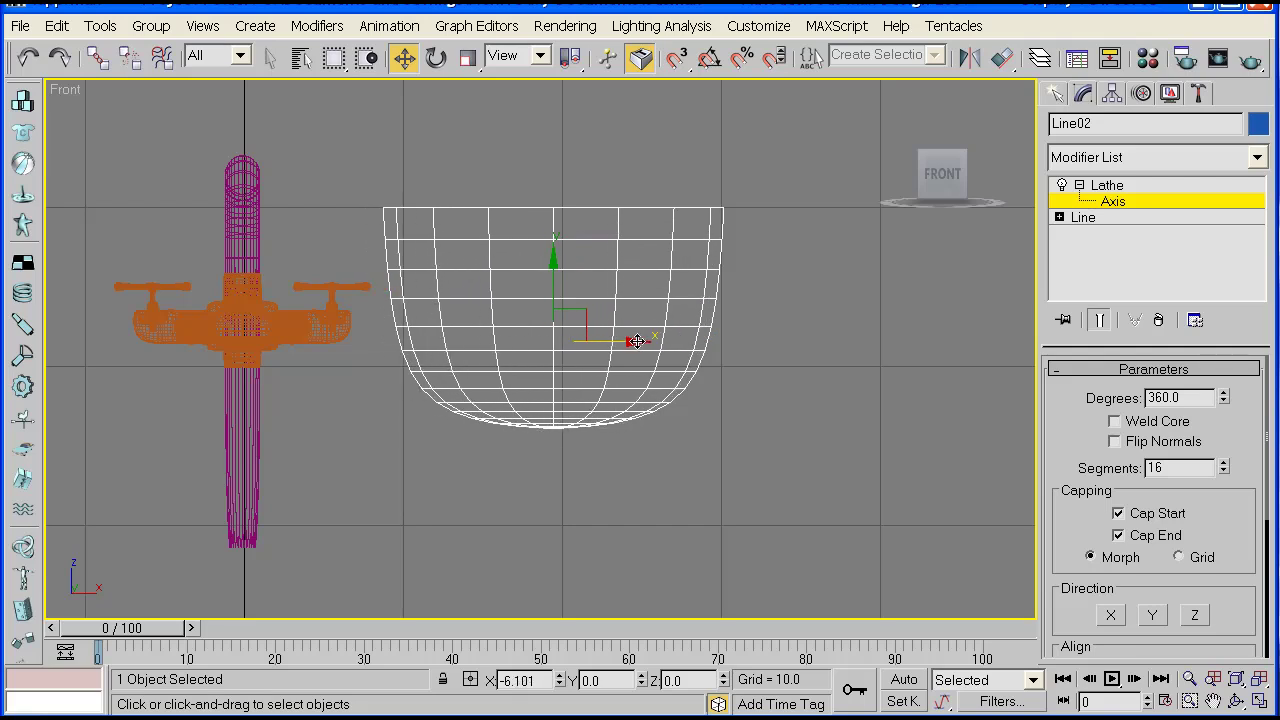
middle_drag(534, 269, 594, 263)
middle_drag(530, 388, 549, 372)
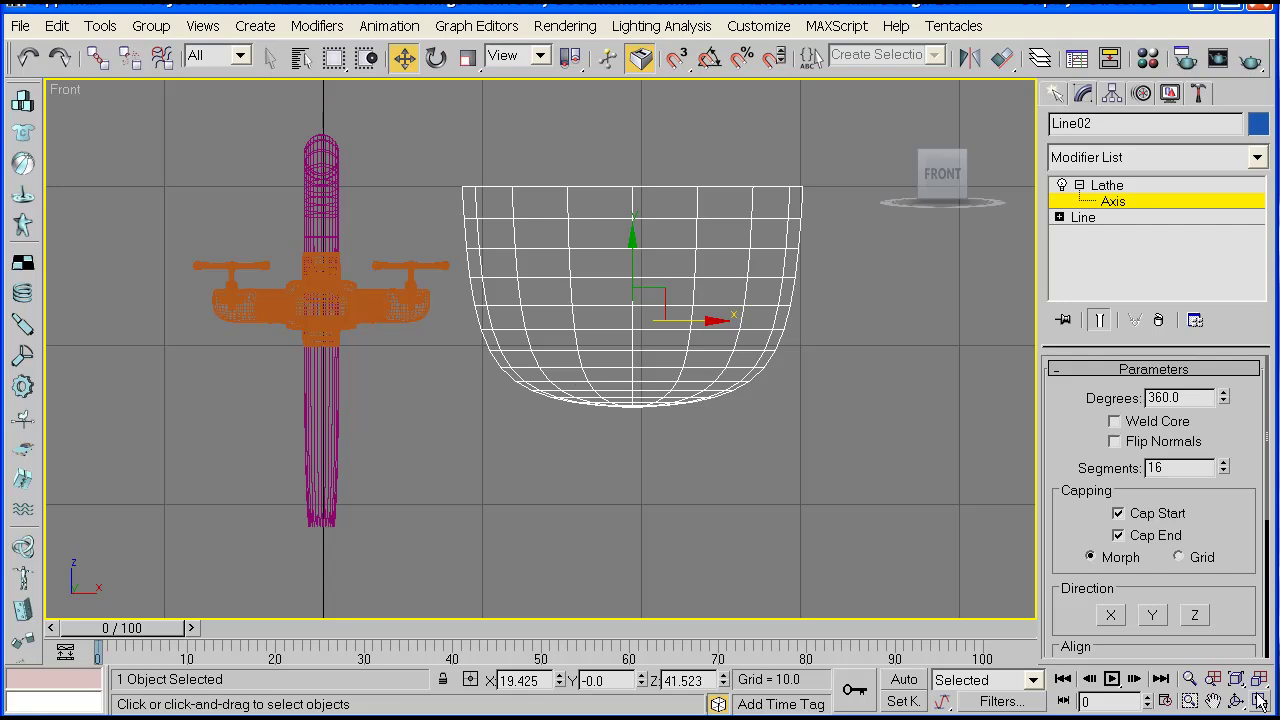
Add a Shell modifier on top of the bowl's Lathe modifier.
click(1259, 702)
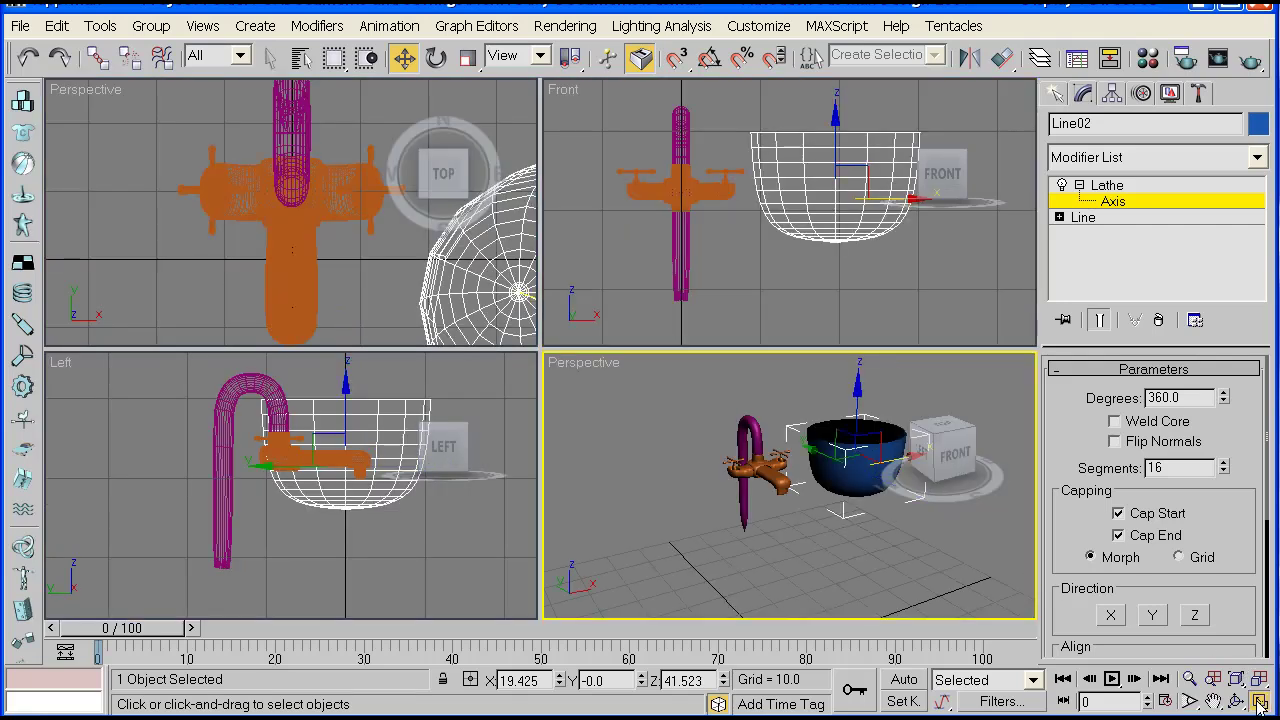
click(1259, 702)
click(1237, 702)
drag(560, 410, 600, 351)
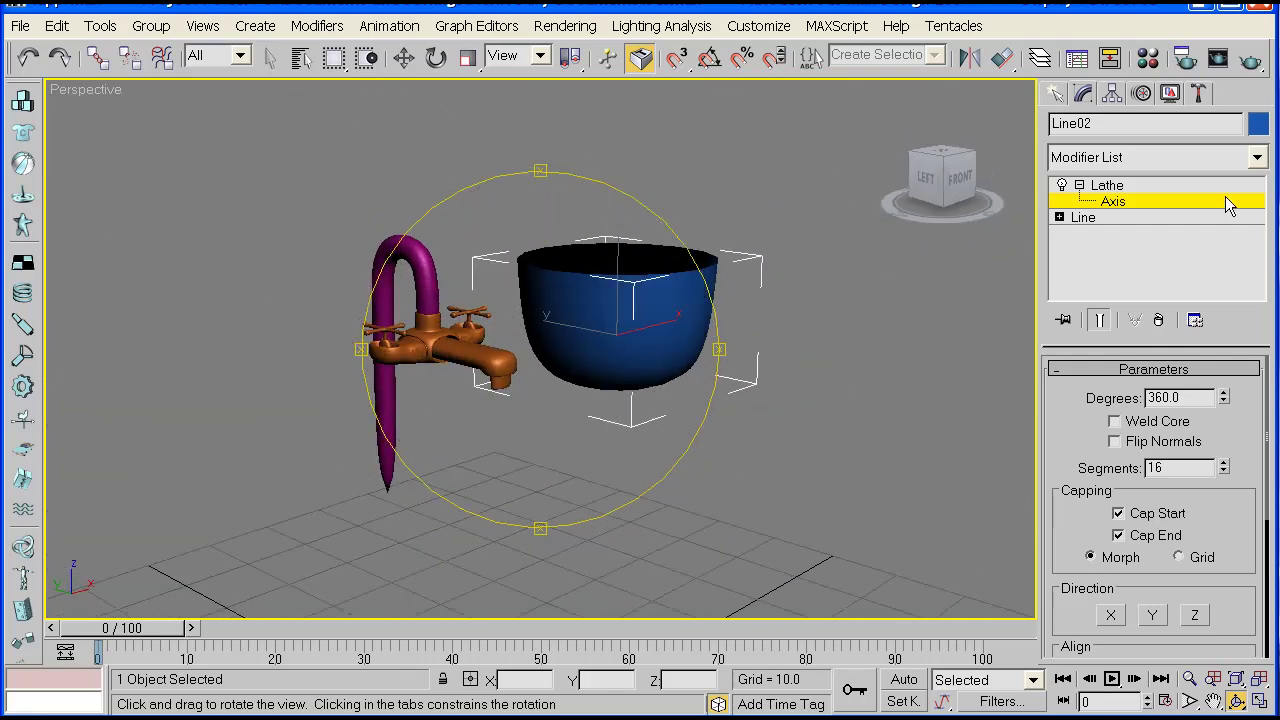
click(1256, 158)
click(1222, 165)
click(1080, 186)
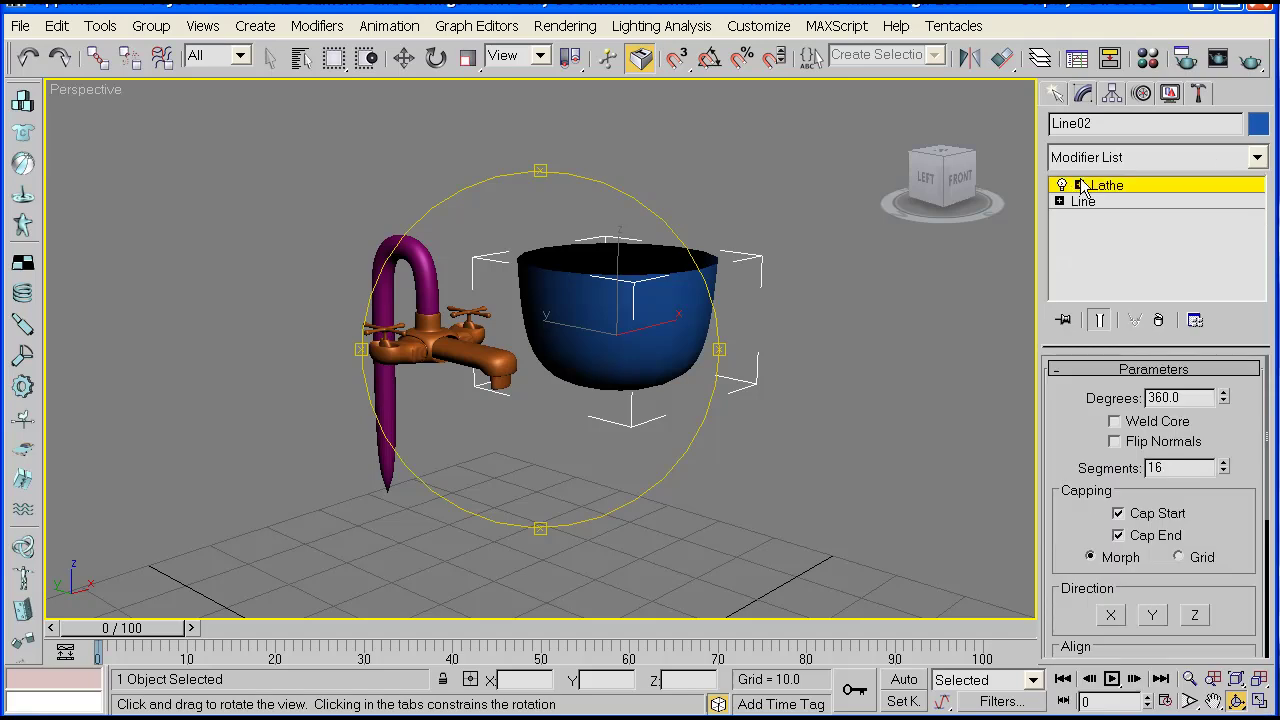
click(1257, 158)
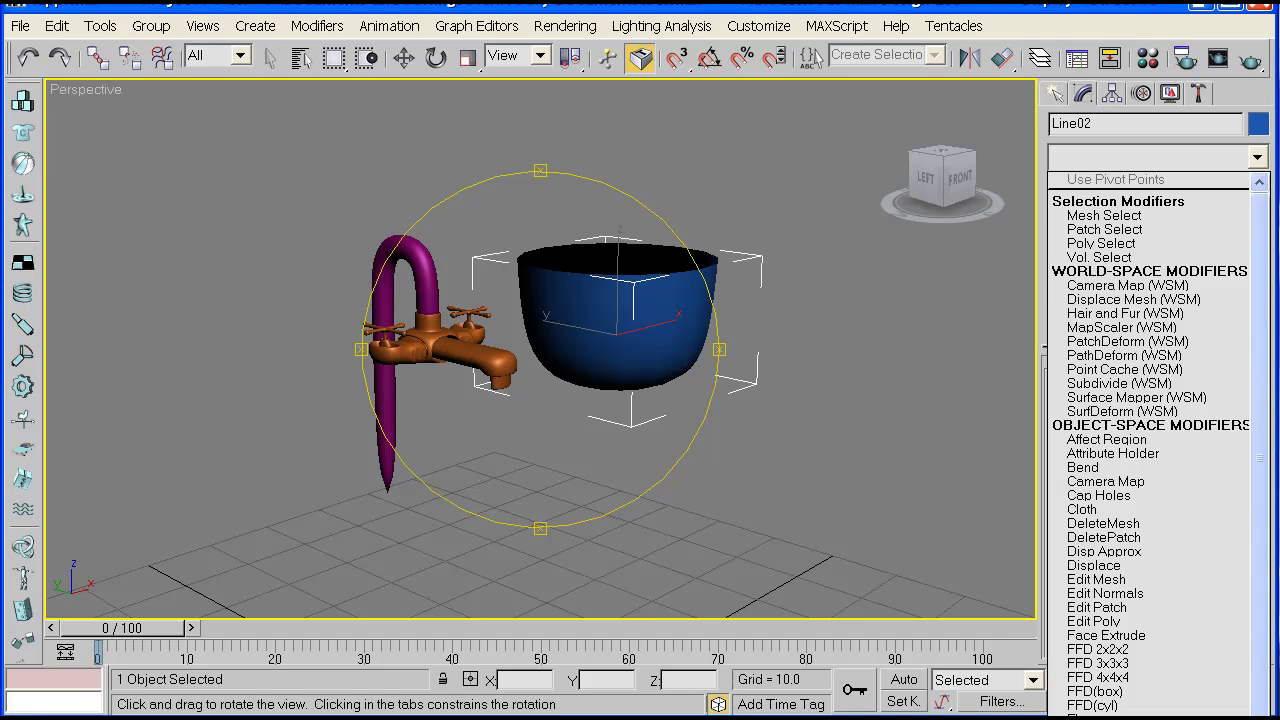
scroll(1150, 445, down, 1)
text(sh)
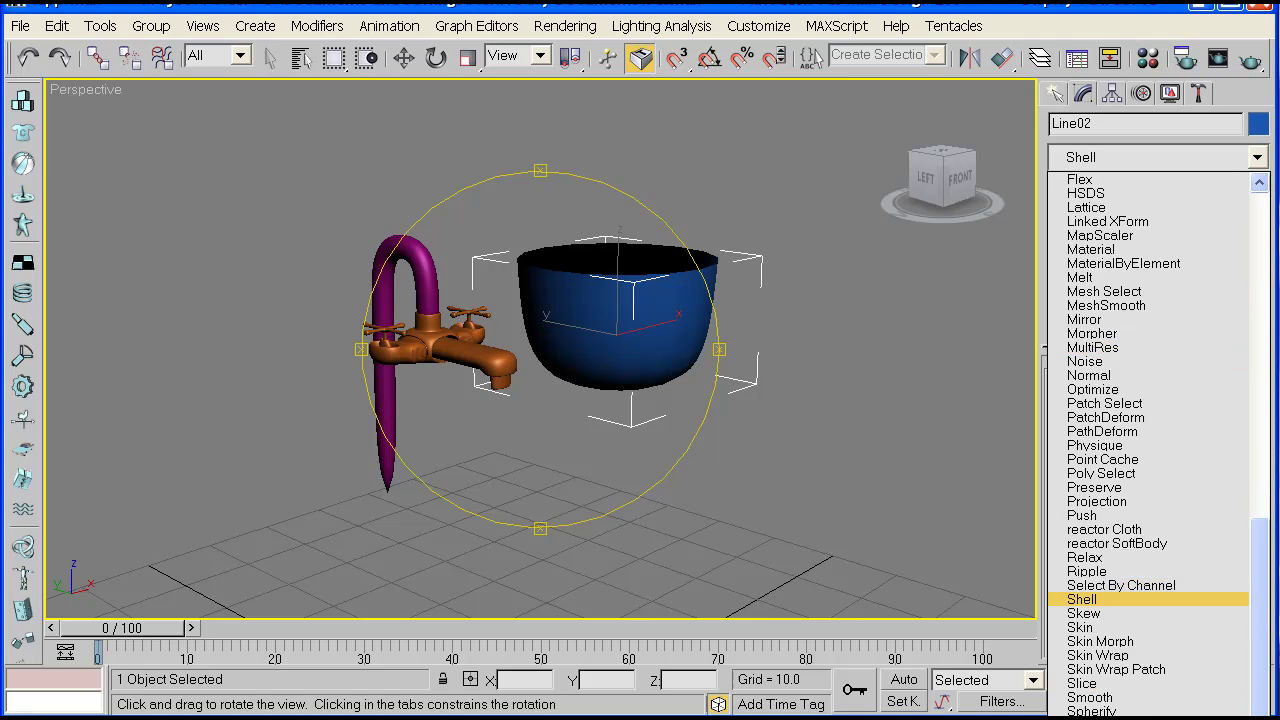
key(Return)
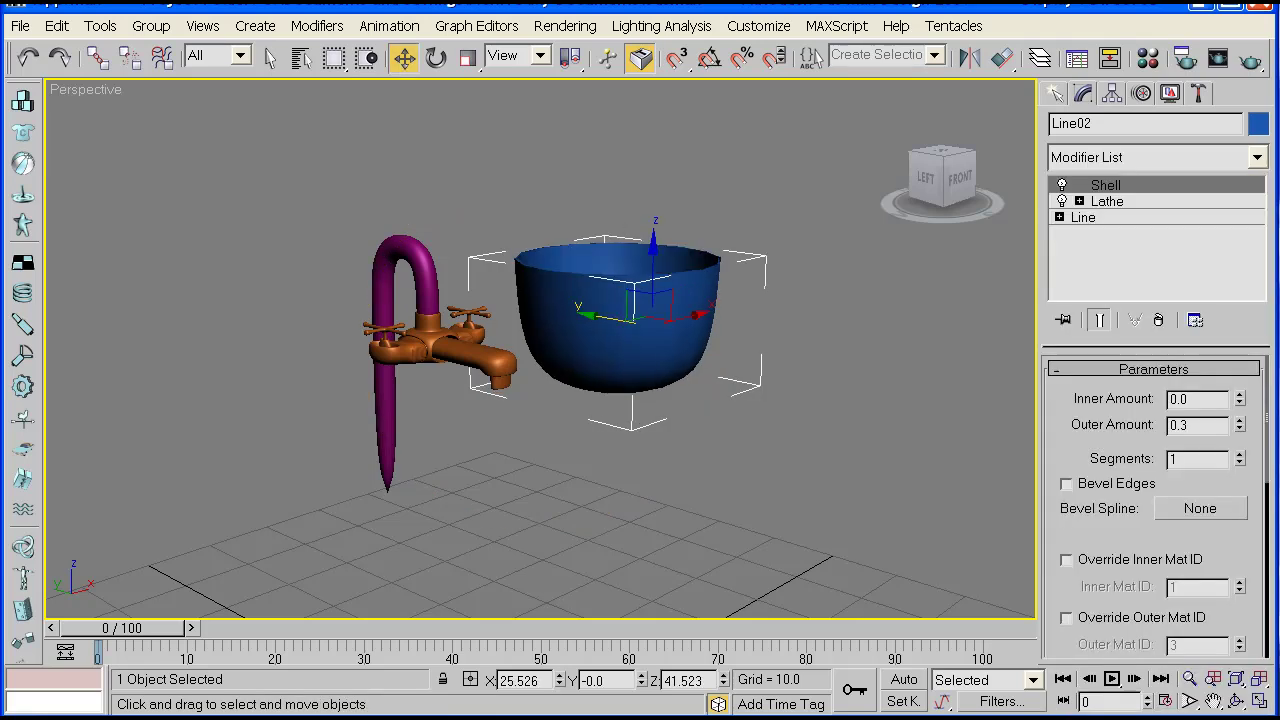
Examine the shelled bowl's rim, interior and outer wall from several angles.
middle_drag(615, 249, 603, 228)
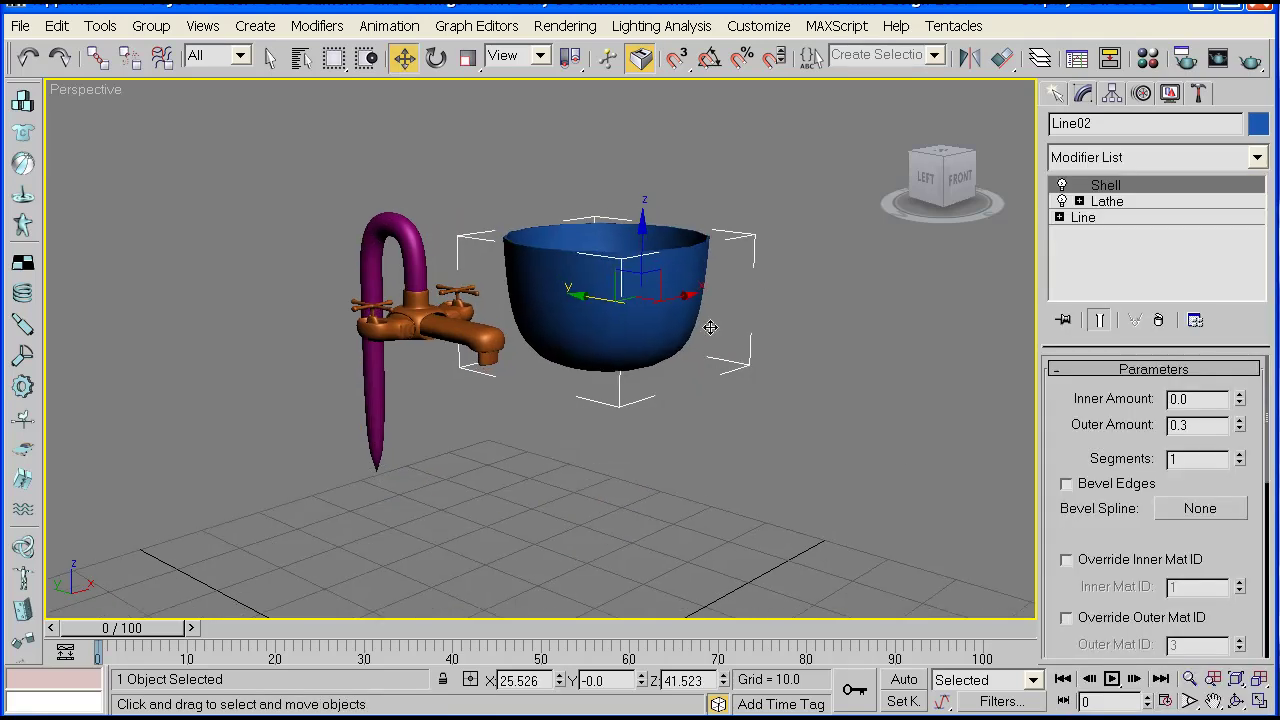
click(1238, 702)
drag(601, 304, 523, 381)
scroll(590, 402, up, 5)
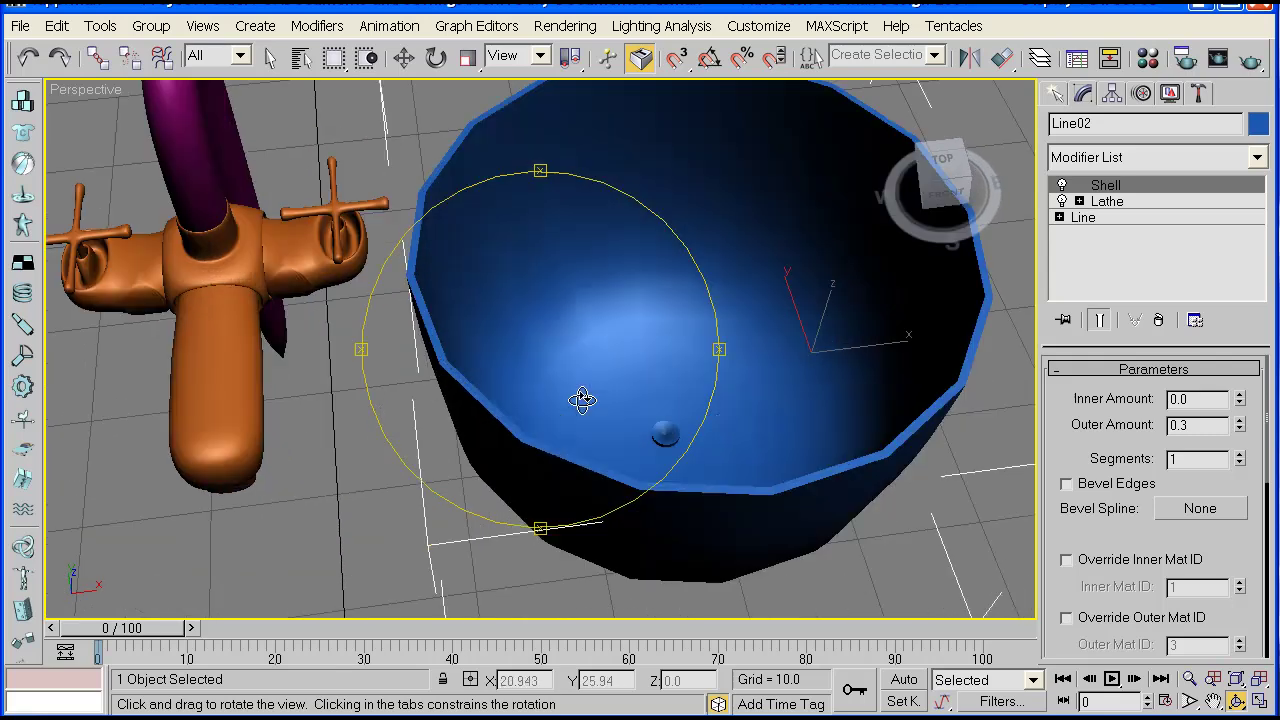
middle_drag(557, 403, 483, 423)
drag(488, 420, 551, 406)
middle_drag(551, 406, 455, 430)
scroll(455, 430, up, 3)
drag(455, 429, 554, 357)
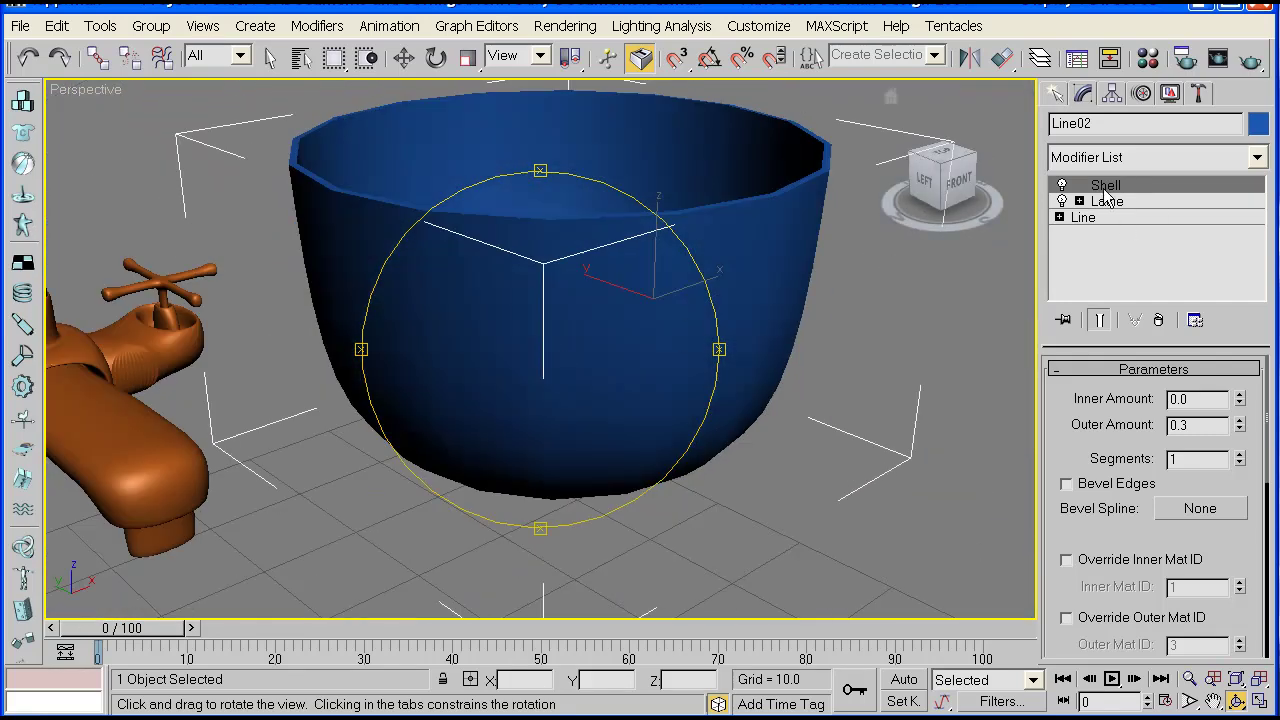
click(1083, 217)
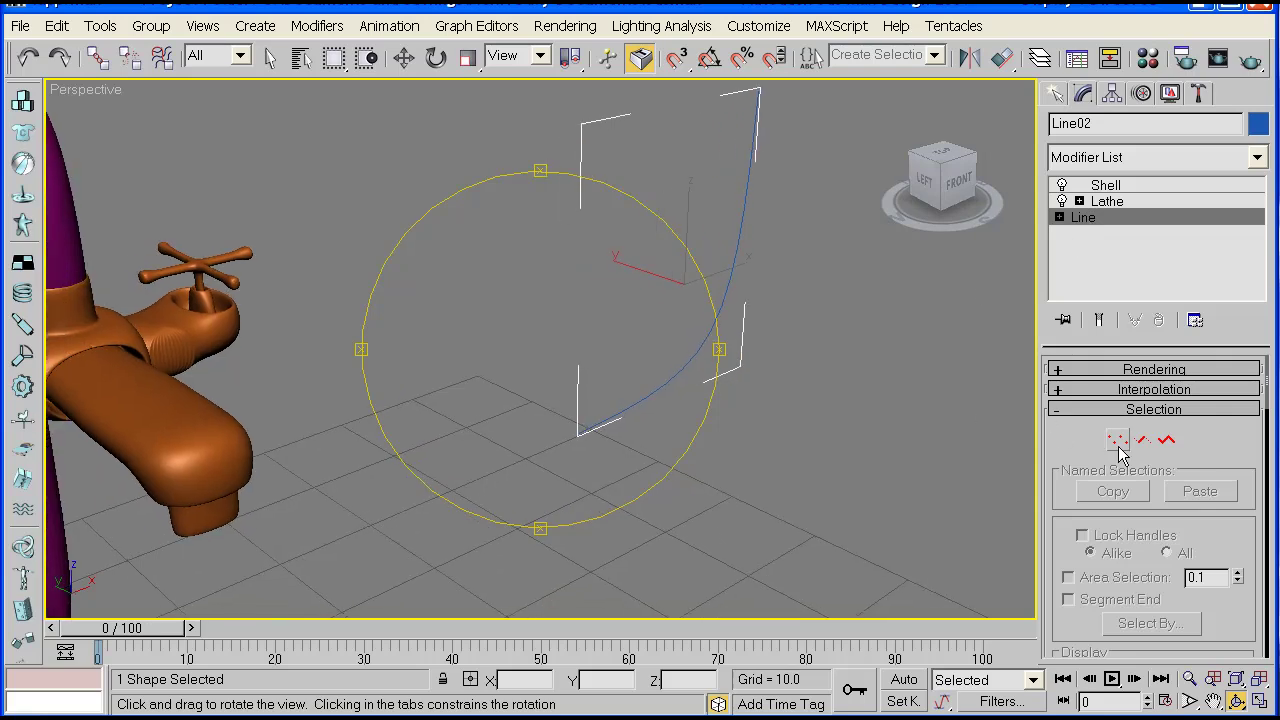
click(1117, 441)
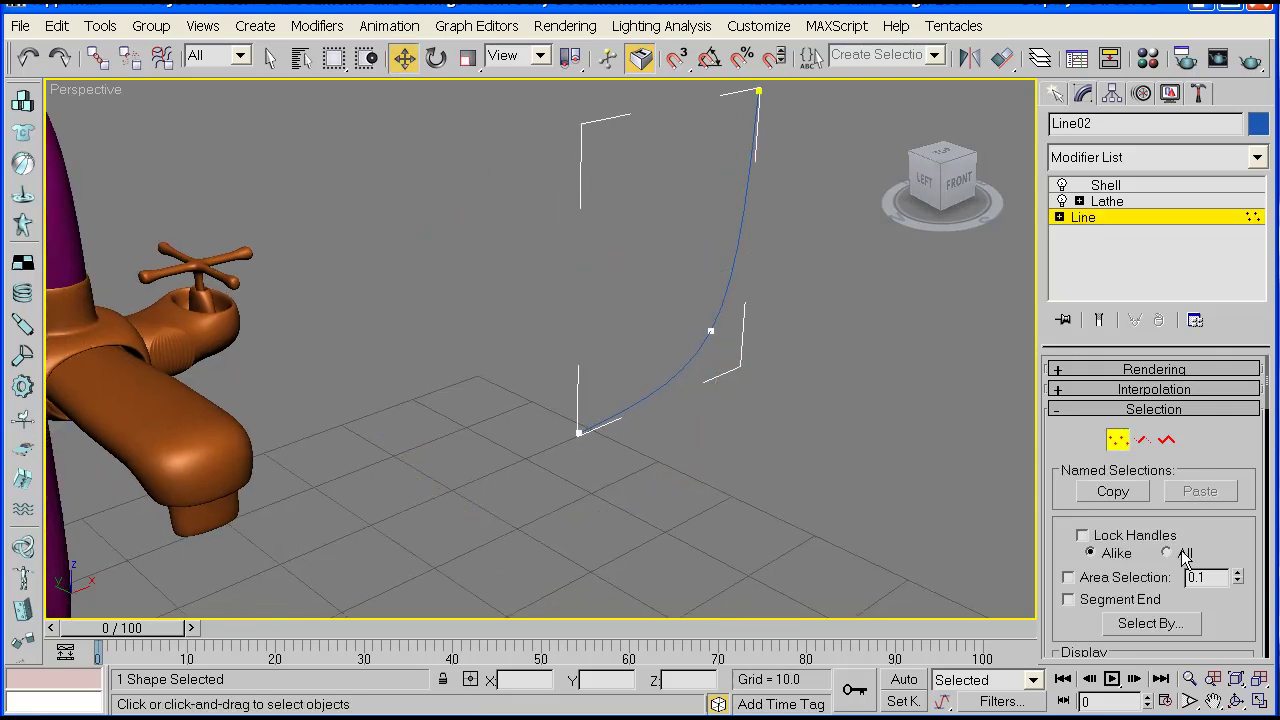
click(1106, 185)
Shift the bowl's Lathe axis slightly along X to about 18.84 to refine the centre of its base.
click(1107, 201)
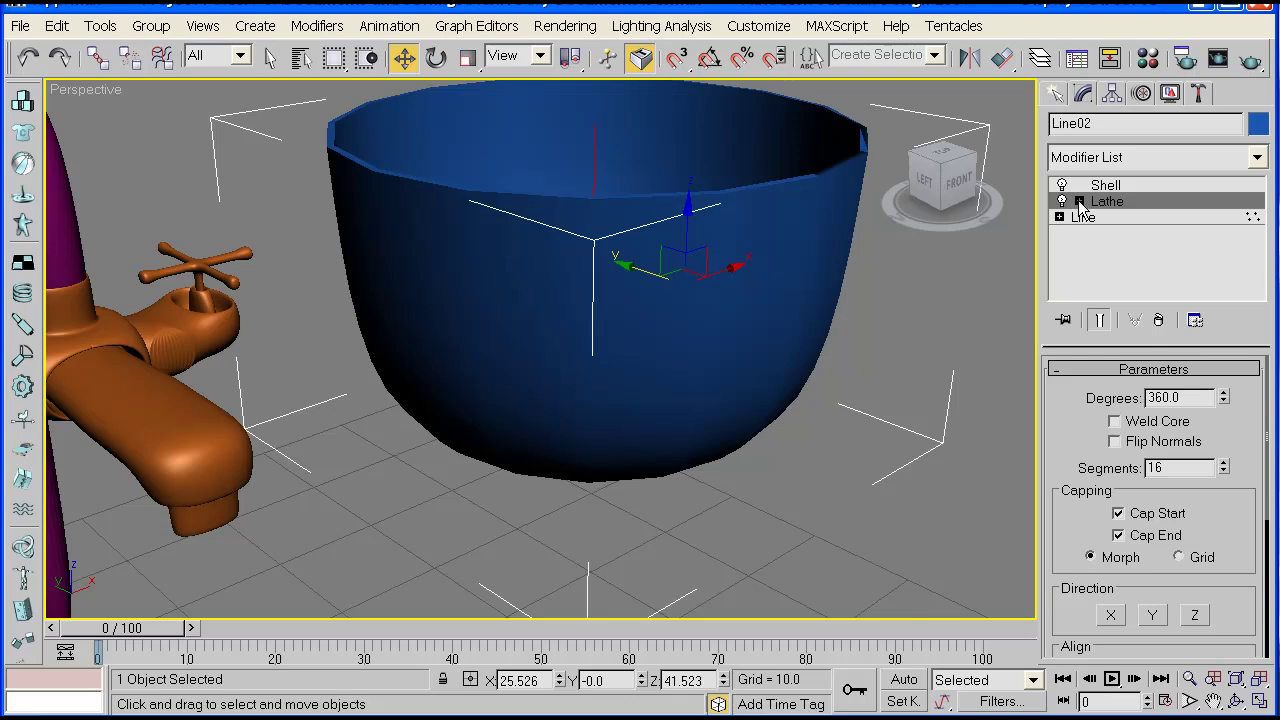
click(1080, 201)
click(1113, 217)
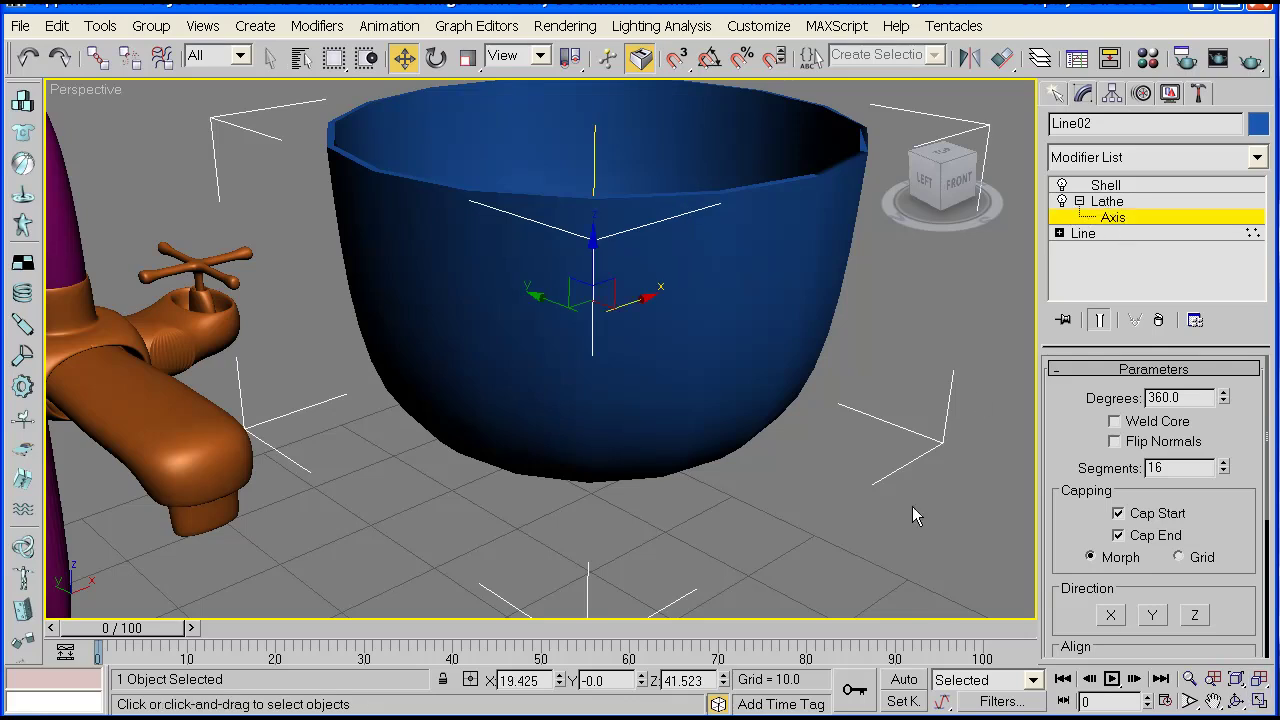
middle_drag(912, 508, 858, 554)
click(1237, 702)
drag(559, 279, 470, 240)
click(404, 57)
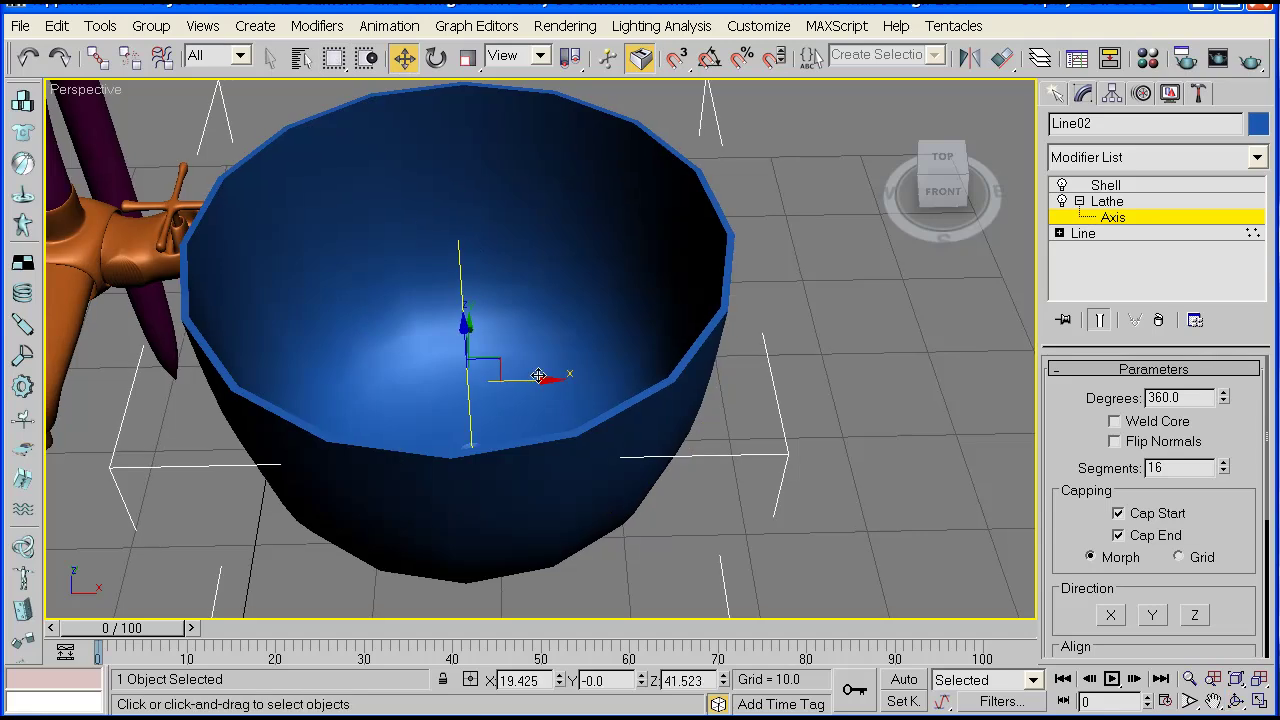
middle_drag(528, 353, 527, 318)
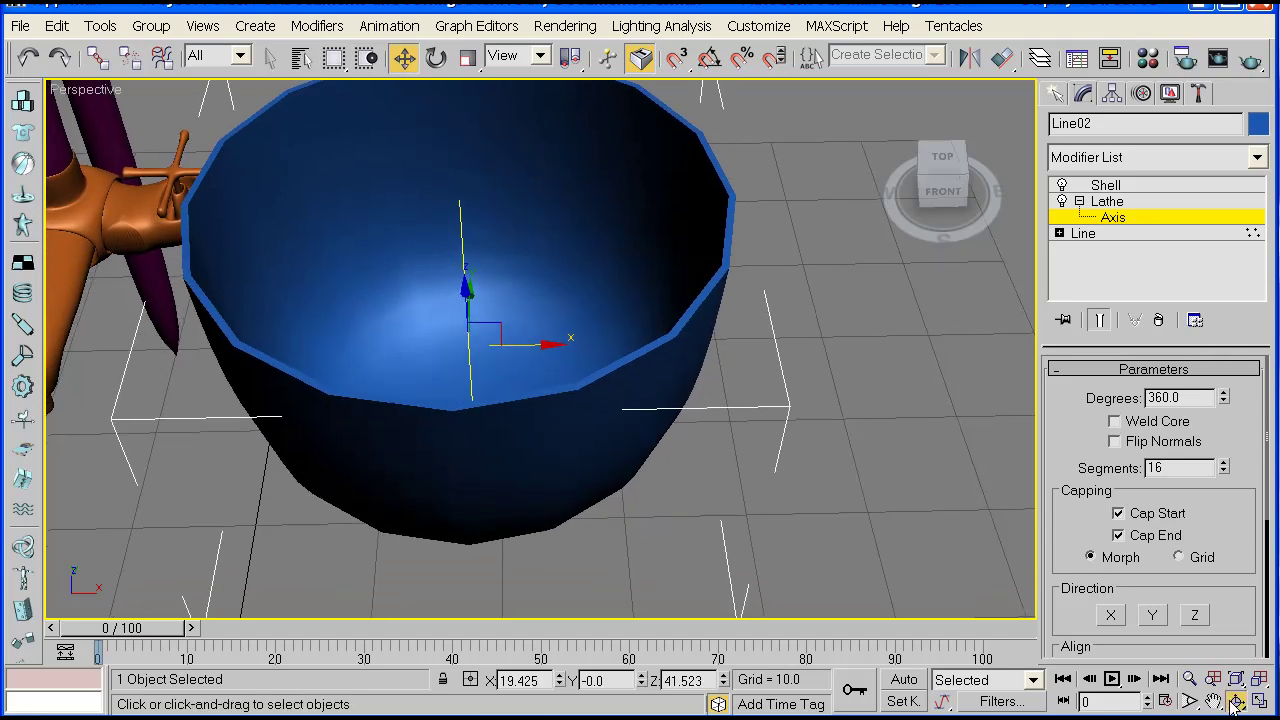
click(1237, 702)
drag(521, 338, 519, 369)
click(404, 57)
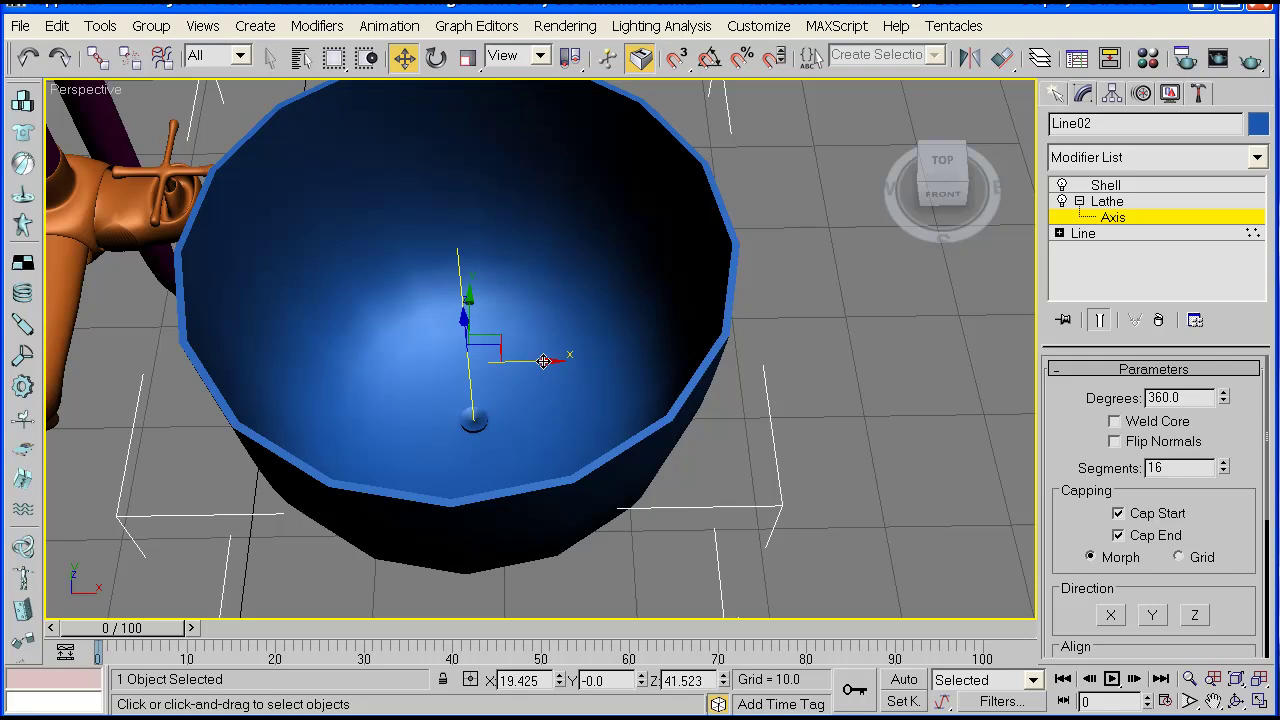
alt+middle_drag(551, 394, 530, 358)
drag(529, 358, 530, 358)
alt+middle_drag(530, 358, 425, 365)
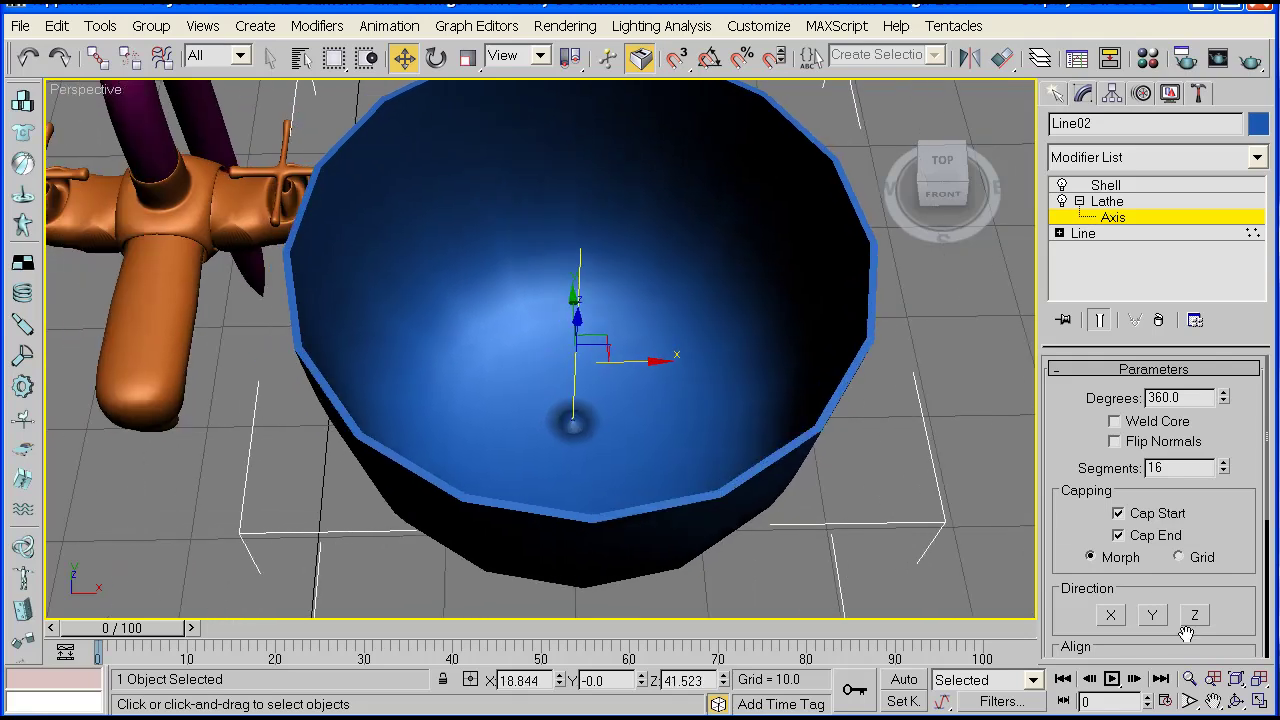
click(1236, 702)
drag(590, 330, 540, 320)
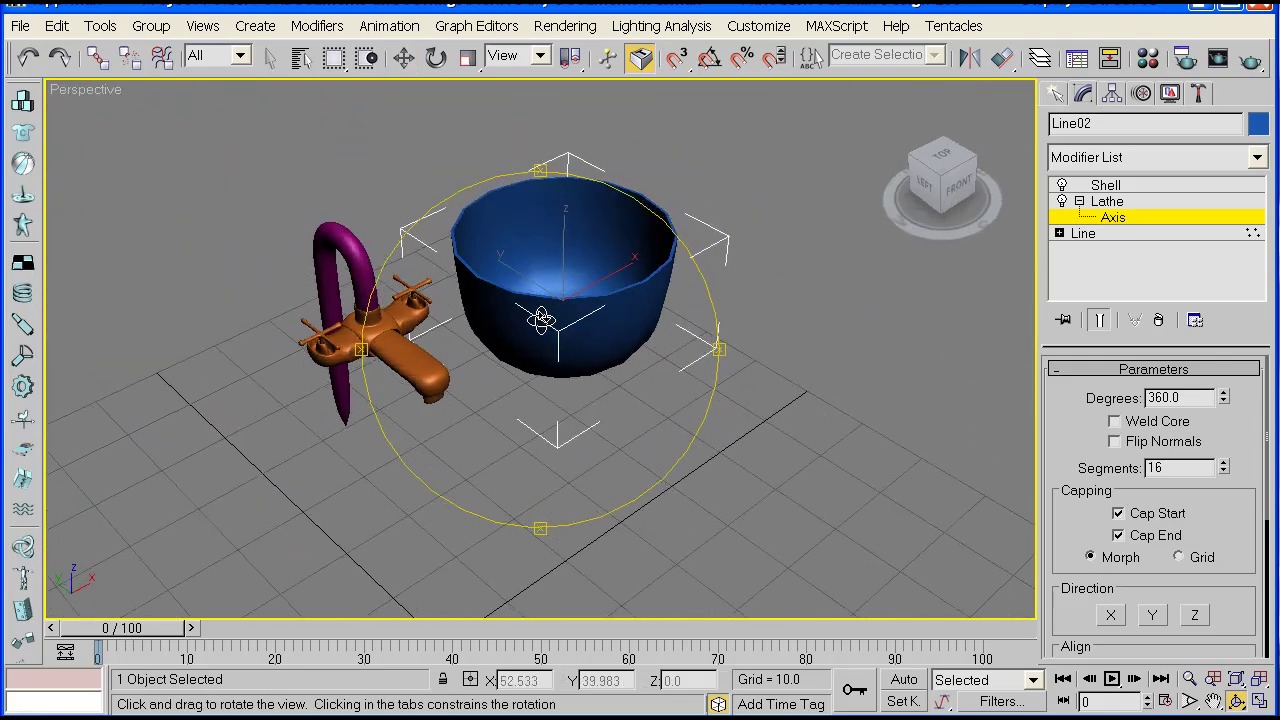
Add a MeshSmooth modifier on top of the bowl's Shell modifier to smooth its faceted rim and walls.
click(404, 57)
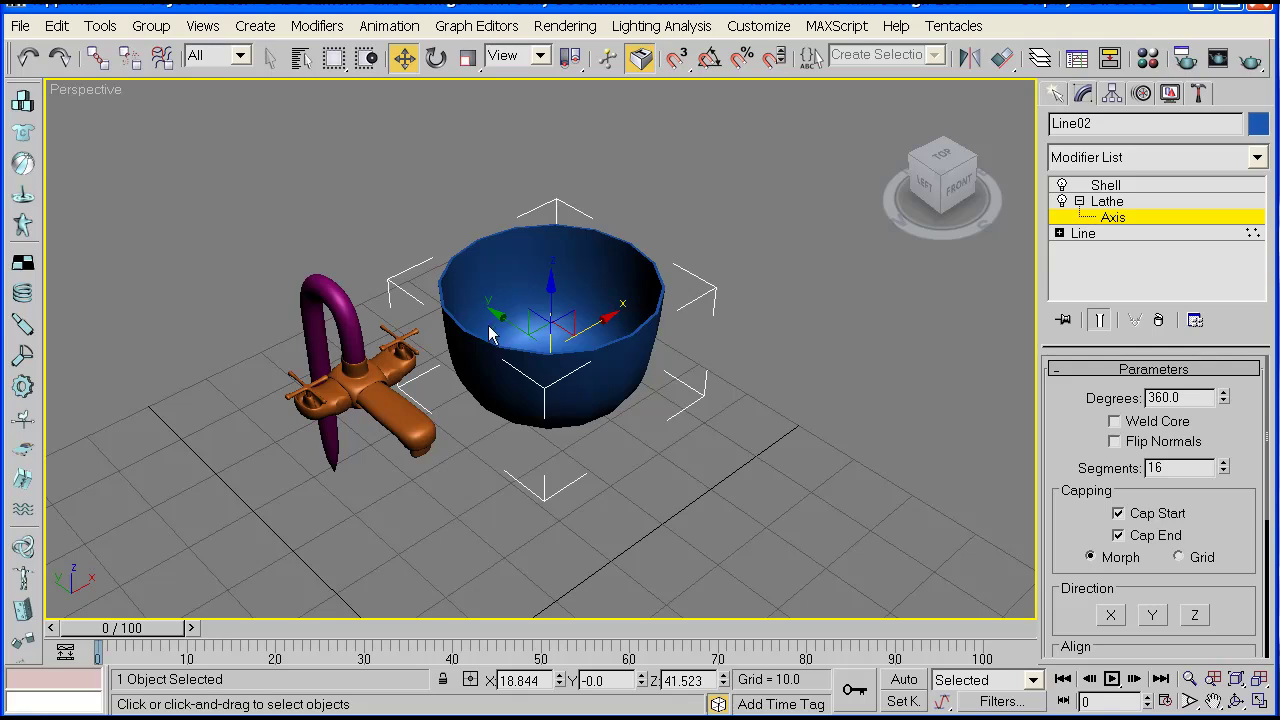
scroll(490, 320, up, 6)
scroll(490, 313, up, 5)
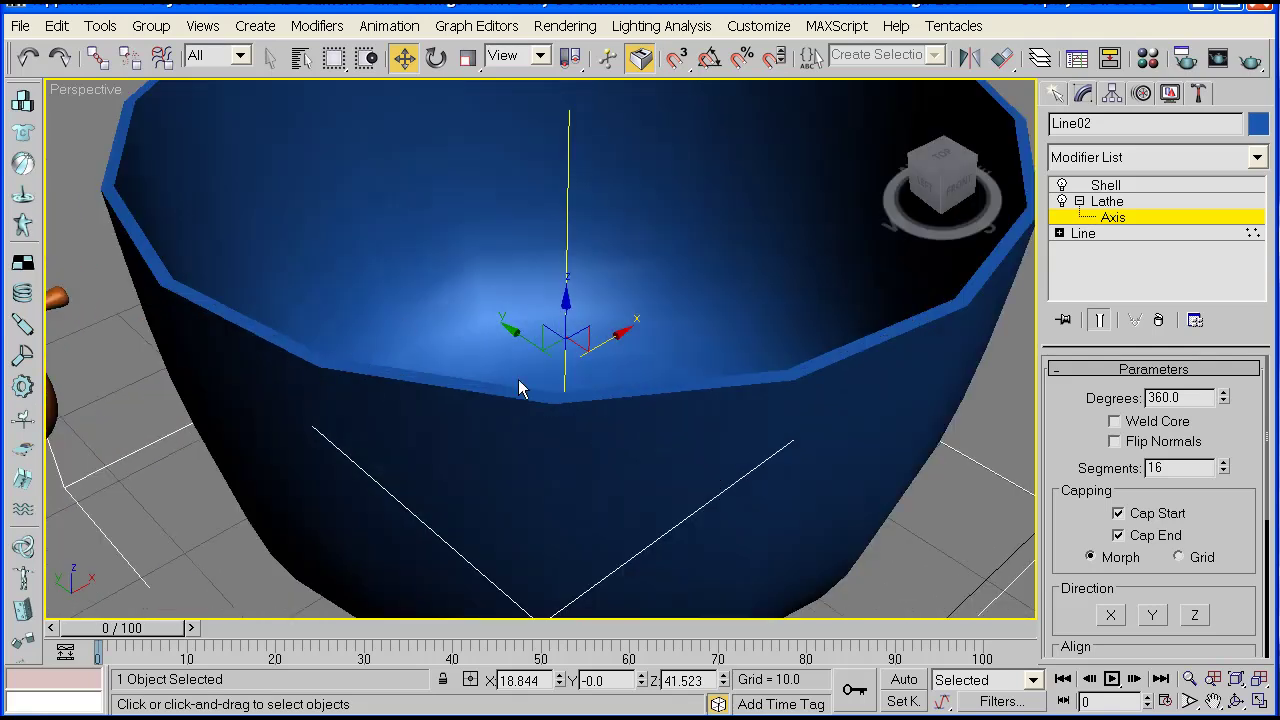
scroll(519, 389, down, 10)
scroll(408, 343, up, 3)
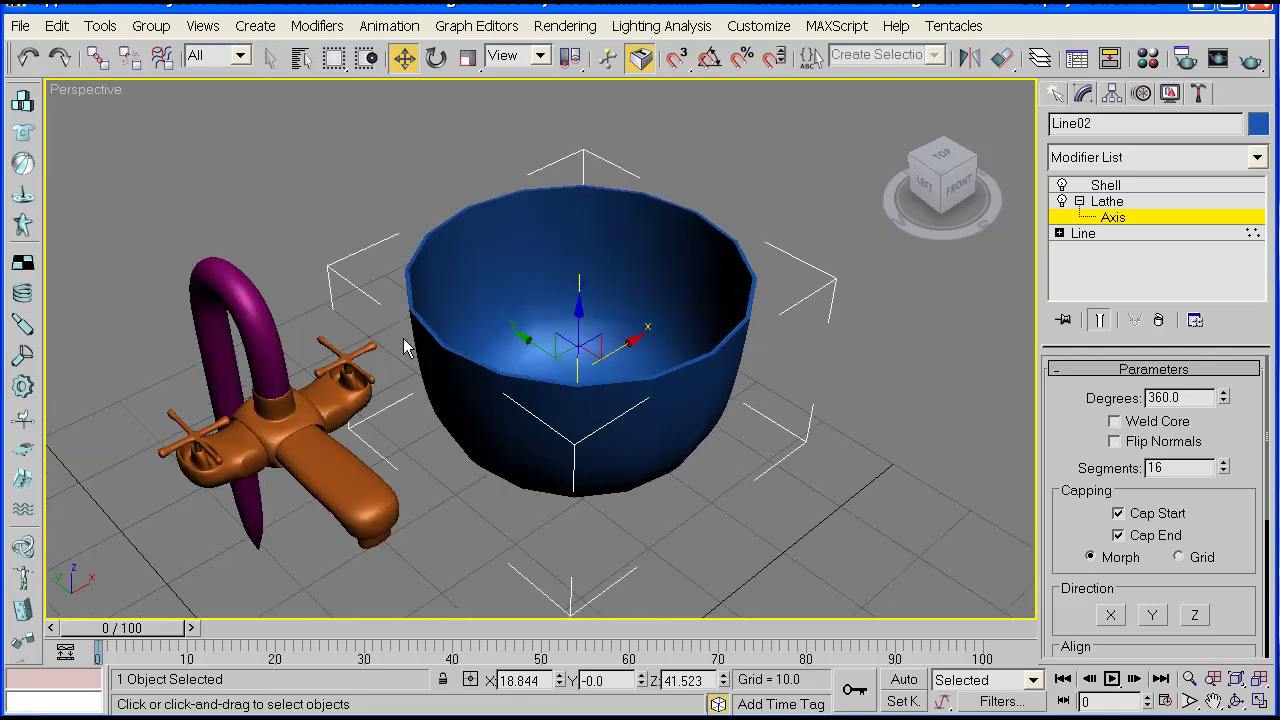
middle_drag(406, 346, 420, 326)
click(1114, 188)
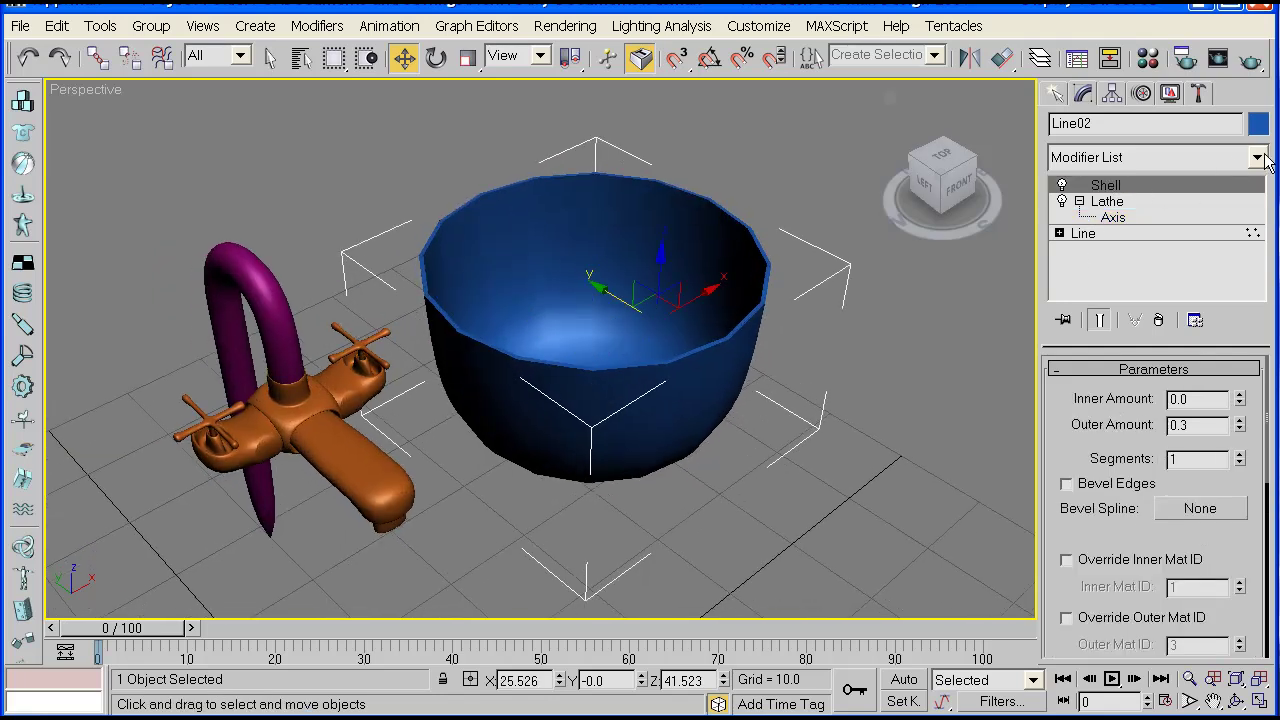
click(1257, 158)
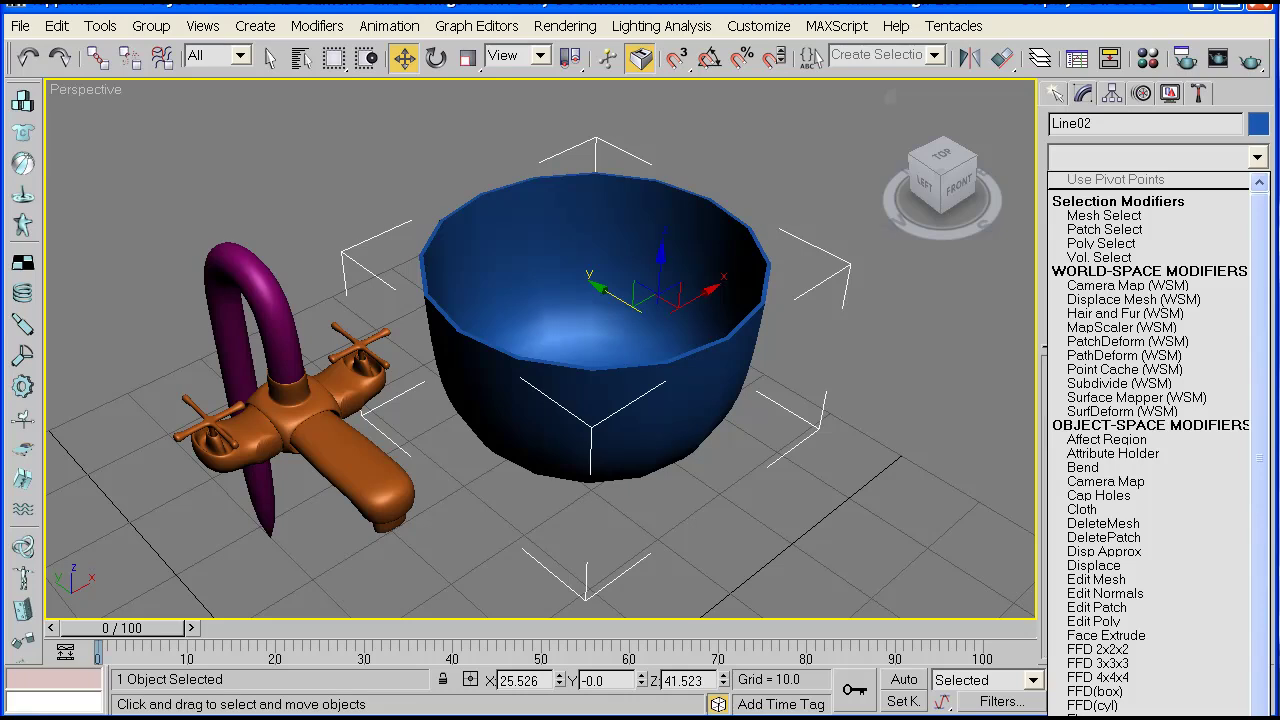
click(1115, 718)
middle_drag(651, 313, 678, 278)
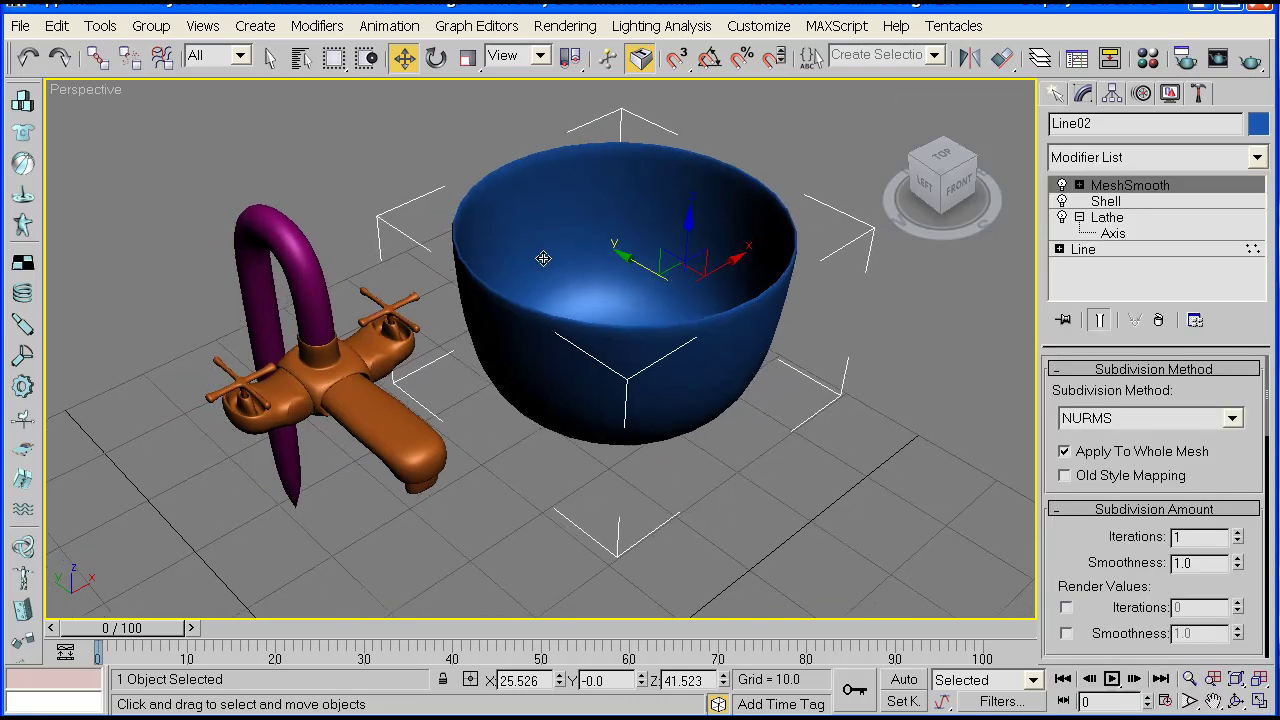
Check the bowl's wireframe density and set the MeshSmooth iterations to 2.
key(F4)
middle_drag(574, 351, 588, 329)
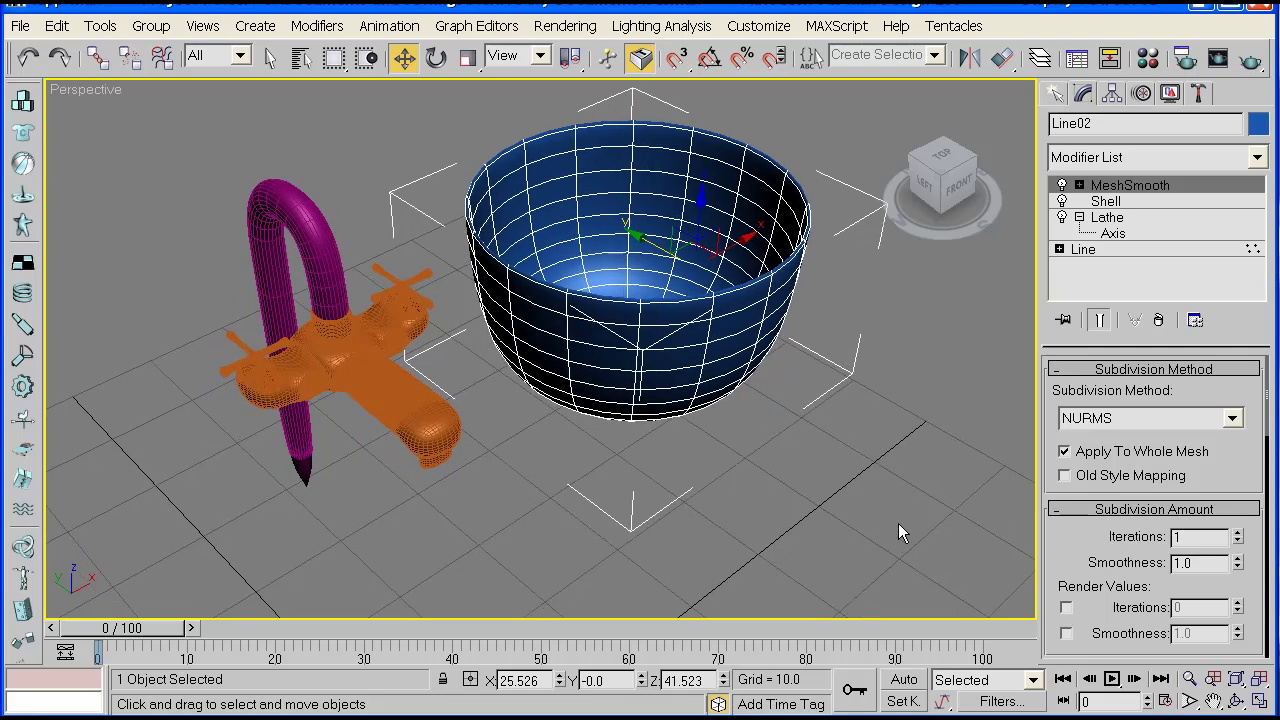
key(F4)
scroll(728, 343, up, 5)
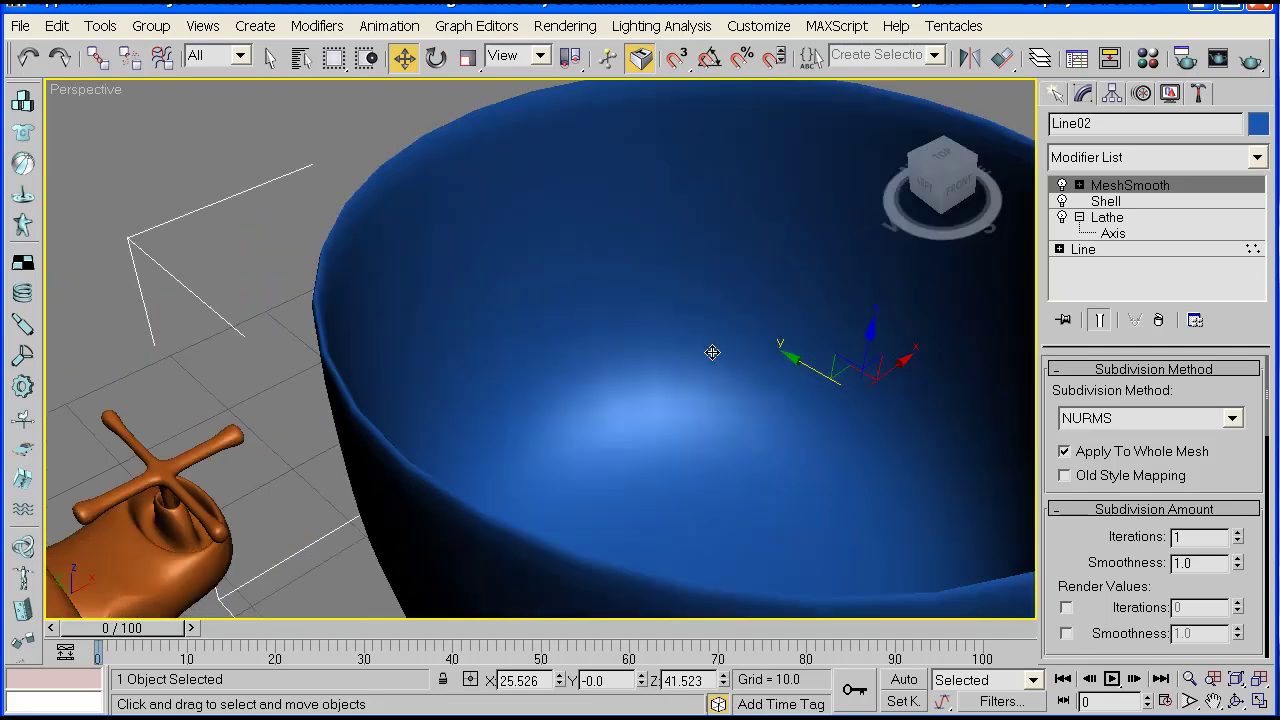
scroll(584, 333, down, 5)
click(1237, 533)
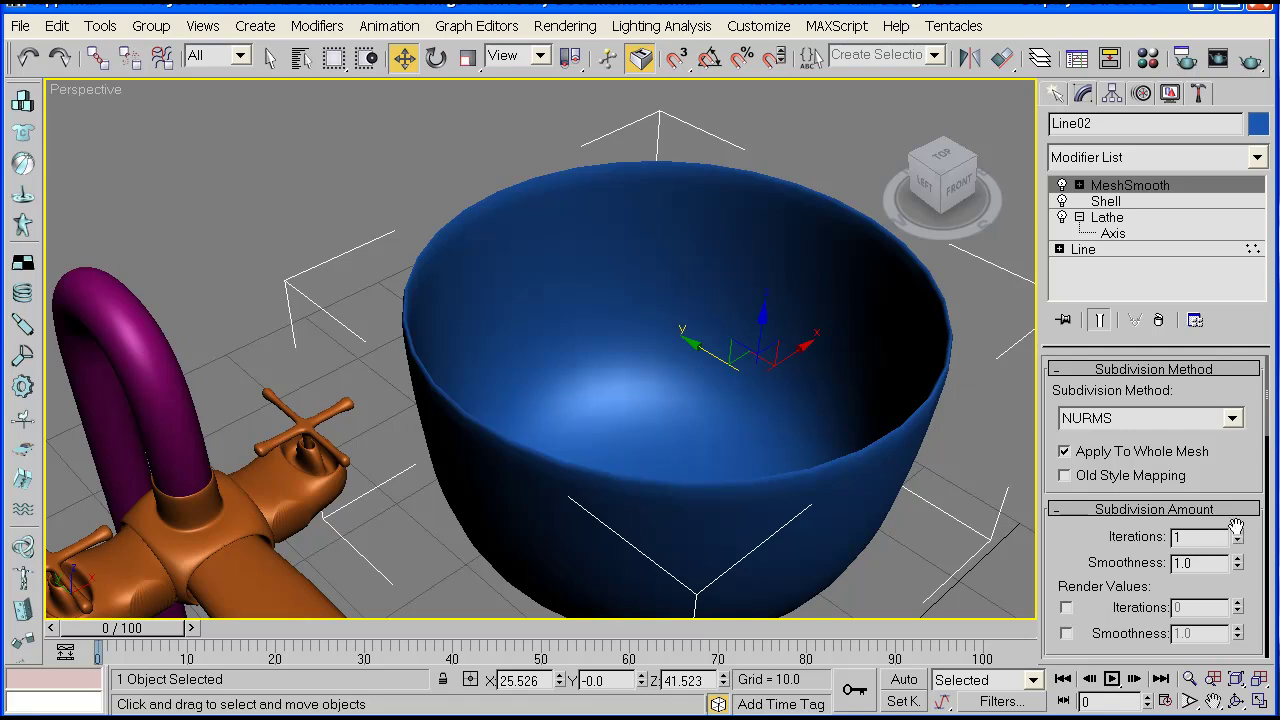
scroll(587, 406, up, 5)
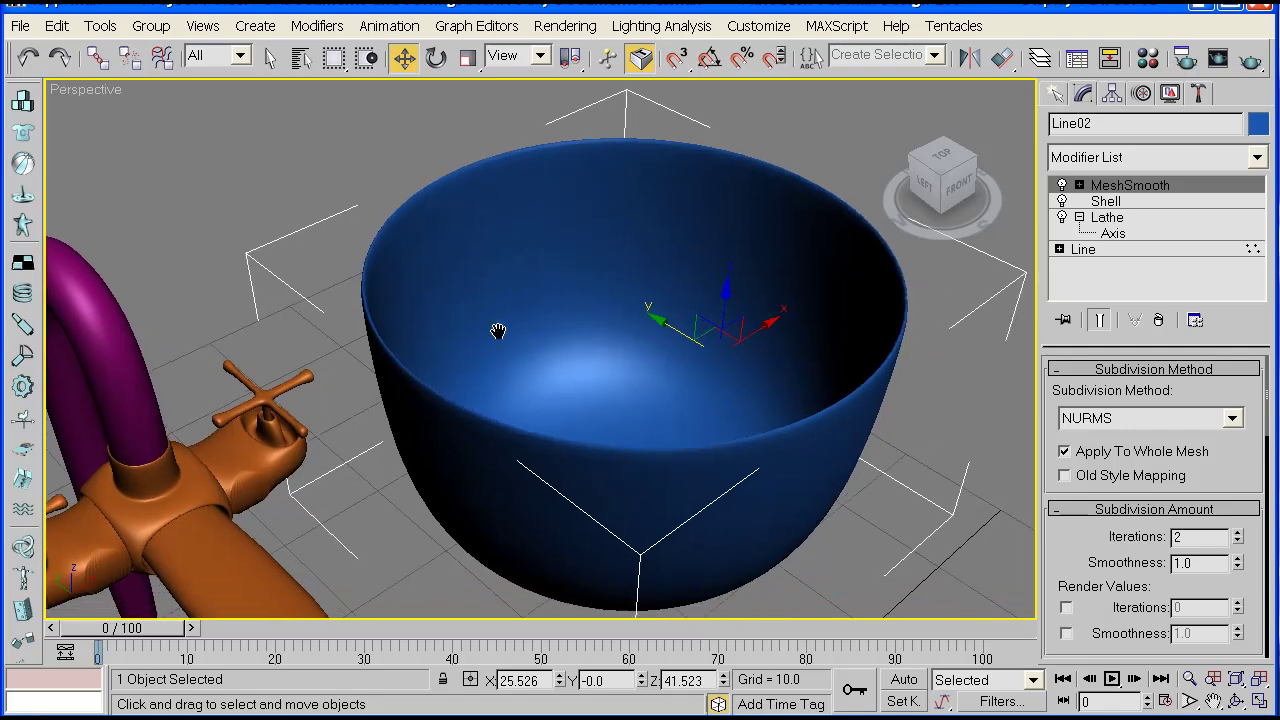
scroll(467, 293, down, 5)
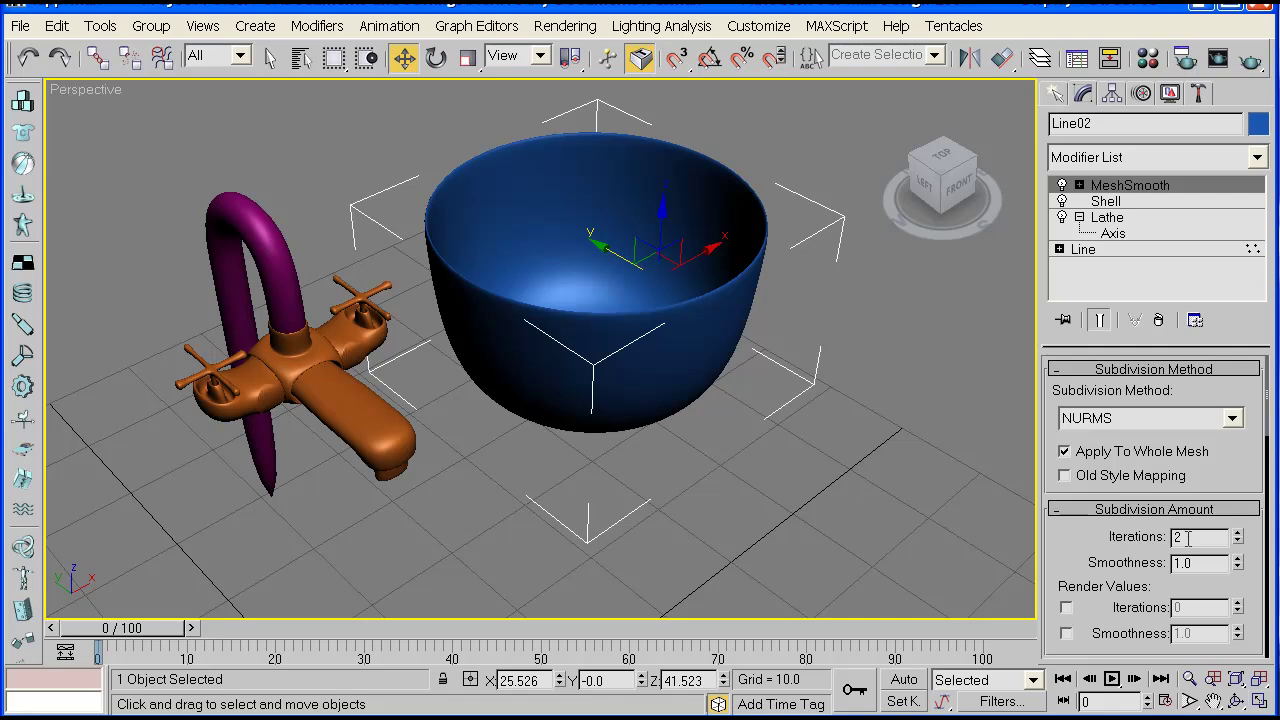
Centre the bowl under the faucet along X to about 7.43, and shift it along Y by about -1.85.
click(1258, 702)
click(754, 271)
scroll(822, 204, down, 3)
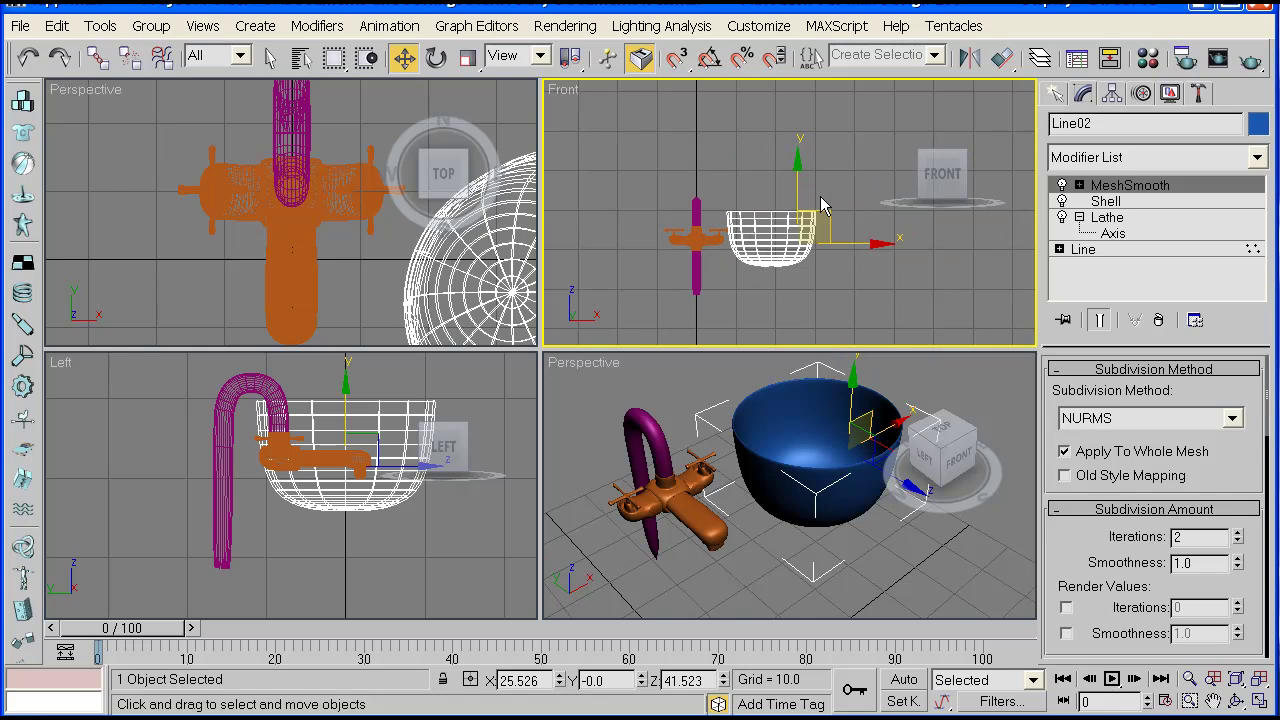
drag(860, 244, 797, 244)
scroll(224, 222, down, 4)
scroll(351, 238, down, 3)
drag(355, 244, 319, 165)
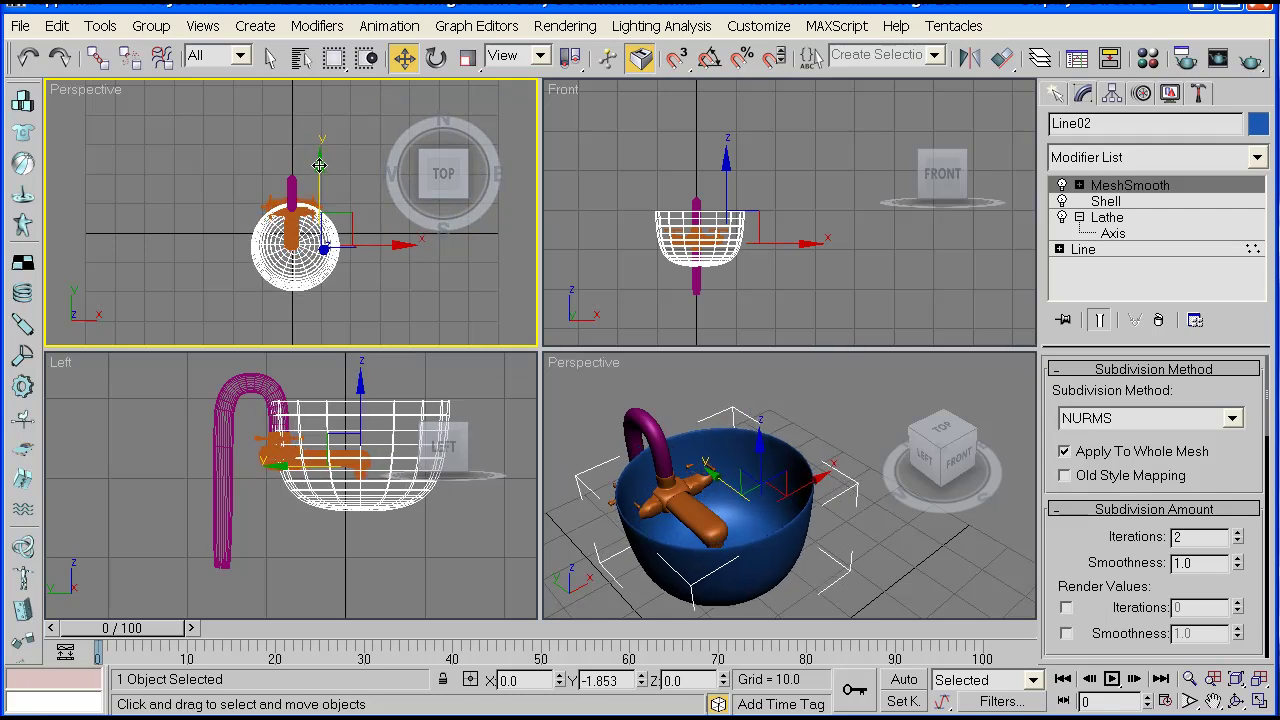
Lower the bowl along Z to about 28.84 so it sits beneath the faucet's spout.
right_click(697, 480)
drag(759, 445, 760, 519)
right_click(368, 453)
right_click(1008, 590)
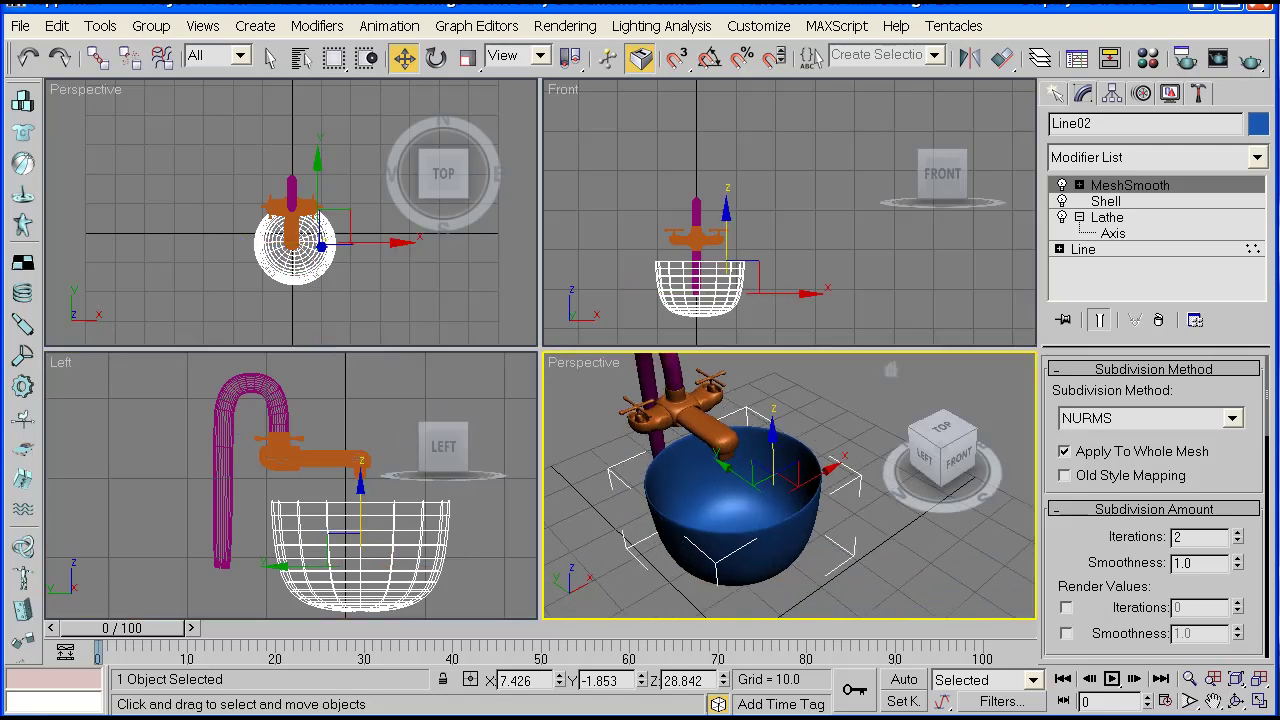
click(1259, 701)
click(1236, 701)
drag(875, 592, 495, 360)
Draw a wine glass profile with a Line in the Front view beside the bowl, curving down the cup and straight down the stem.
click(1259, 701)
click(872, 321)
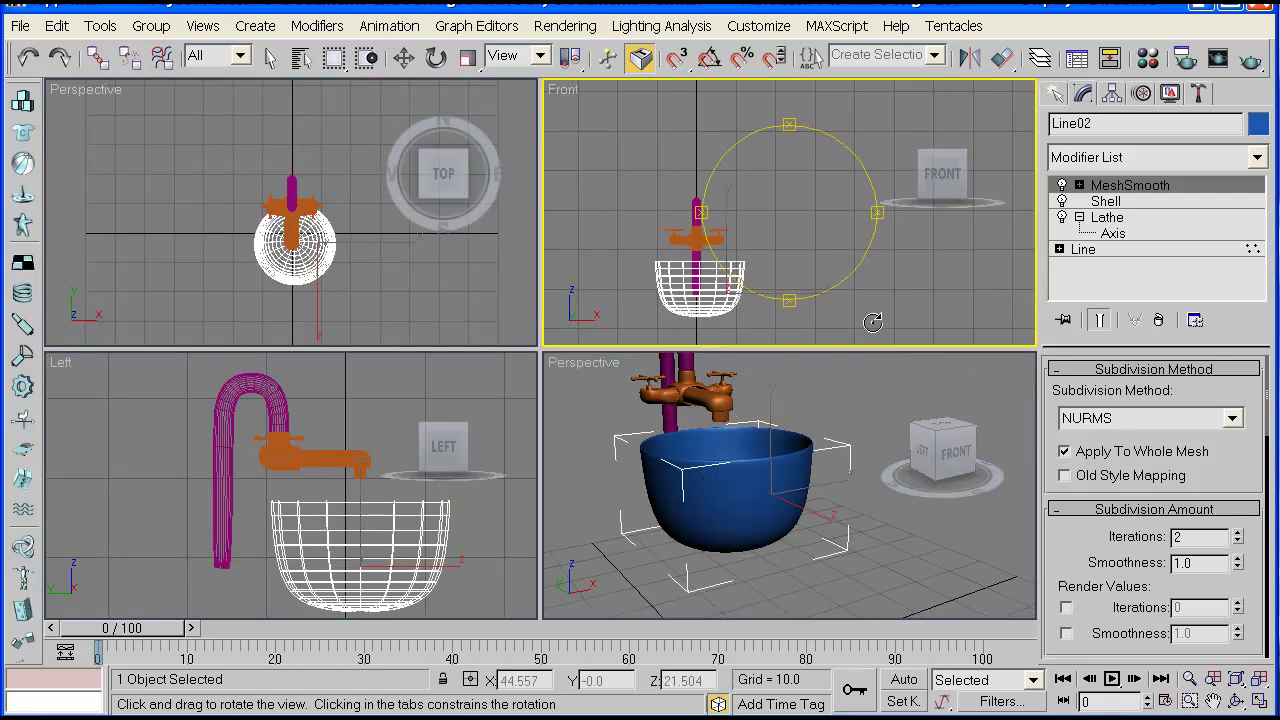
click(1262, 704)
click(255, 25)
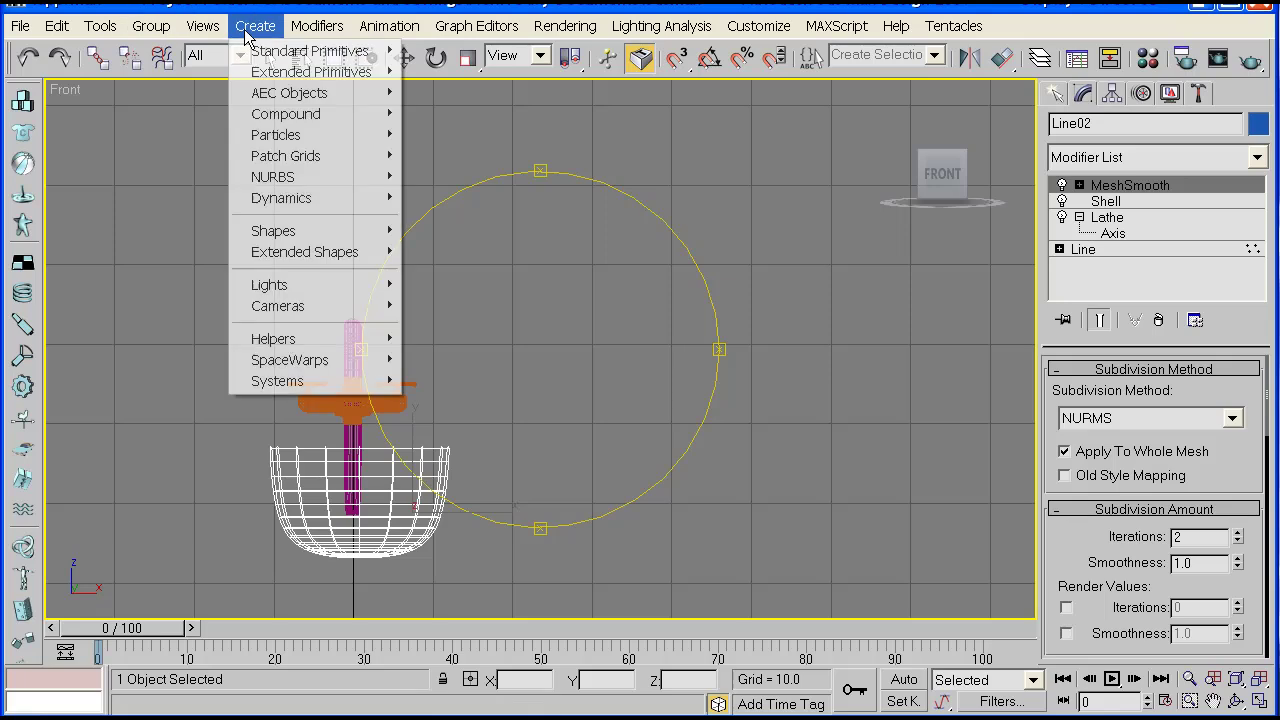
mouse_move(318, 231)
click(455, 231)
middle_drag(711, 316, 665, 205)
scroll(534, 334, up, 2)
middle_drag(660, 319, 638, 256)
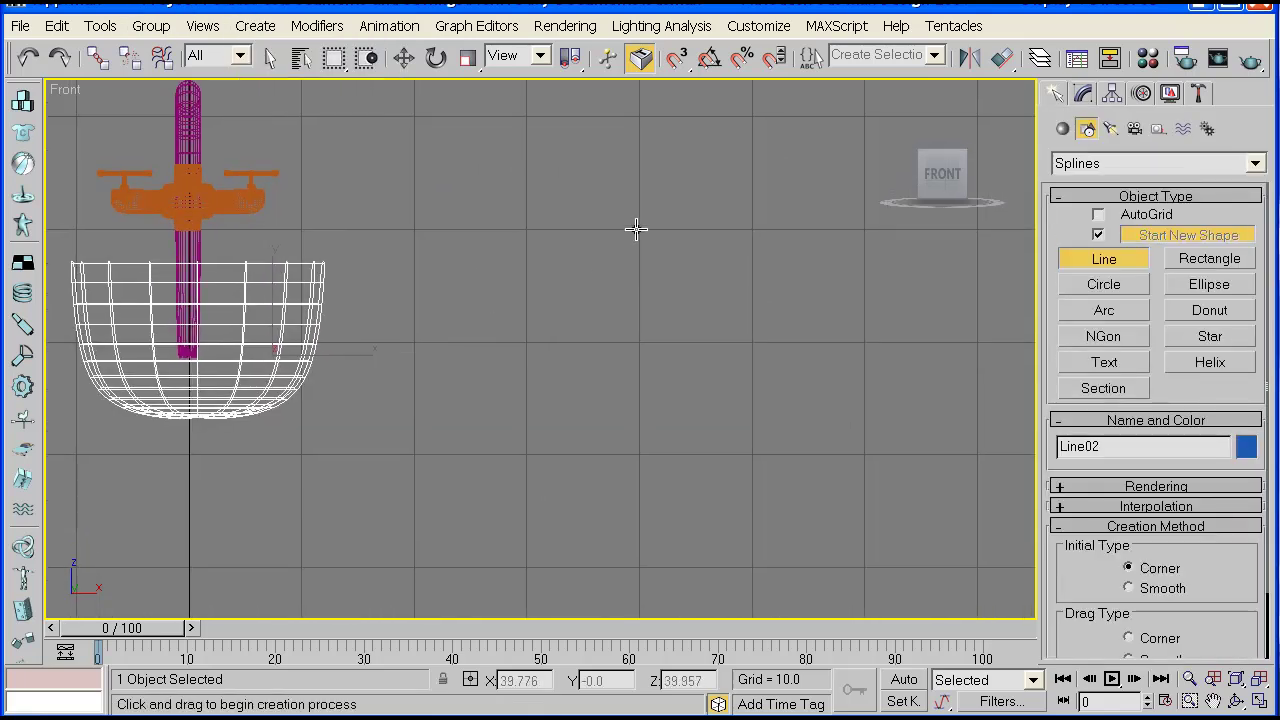
click(636, 229)
click(622, 303)
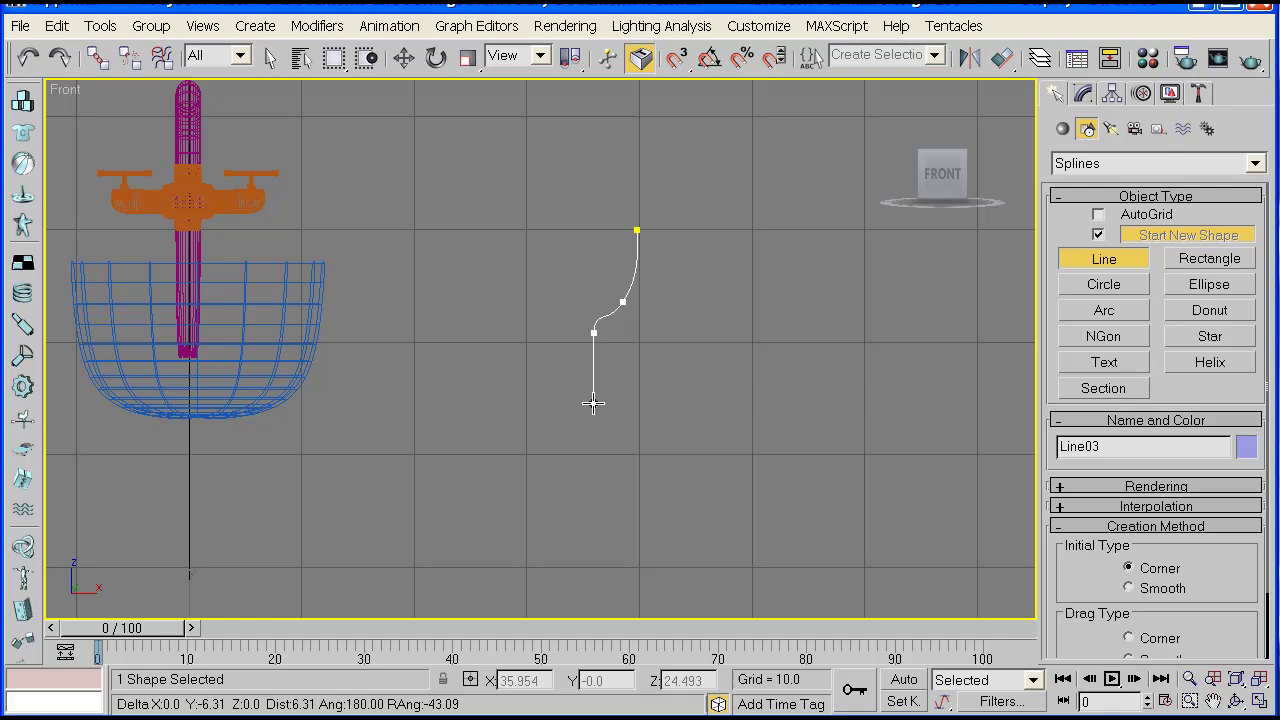
click(593, 404)
Finish the wine glass profile with a flared foot and a nearly horizontal base line running back past the stem.
click(632, 420)
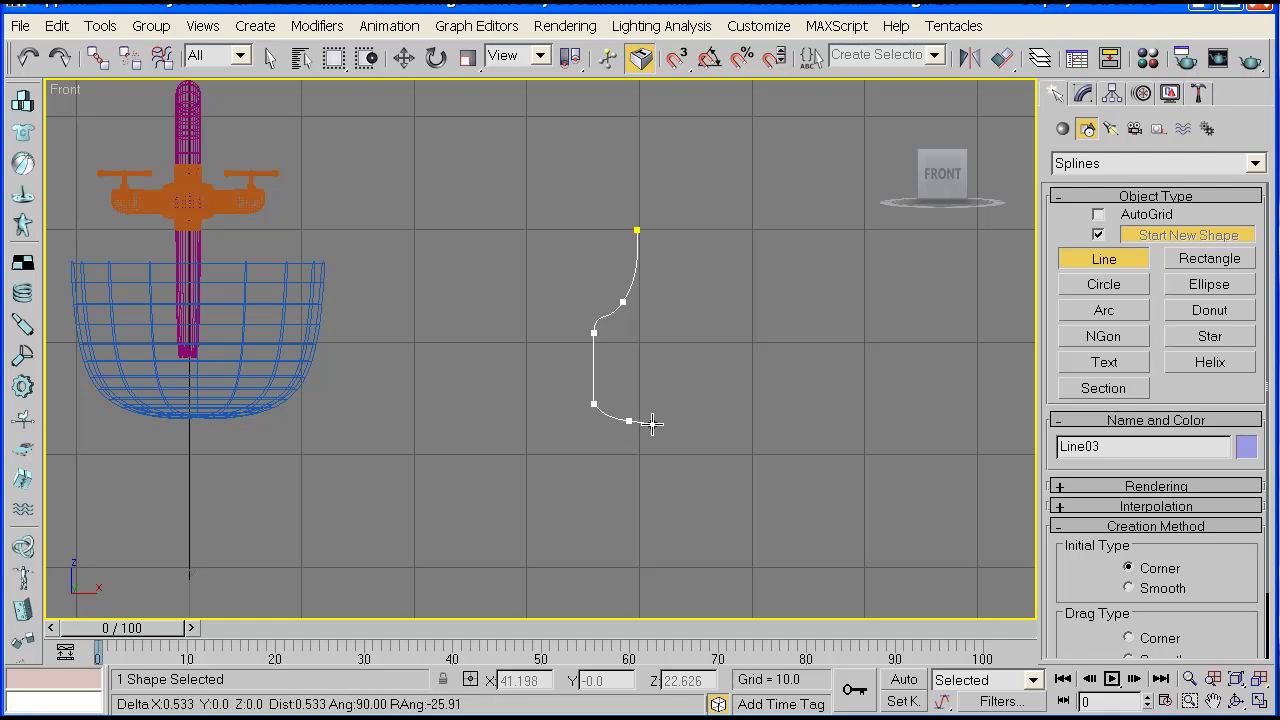
click(653, 426)
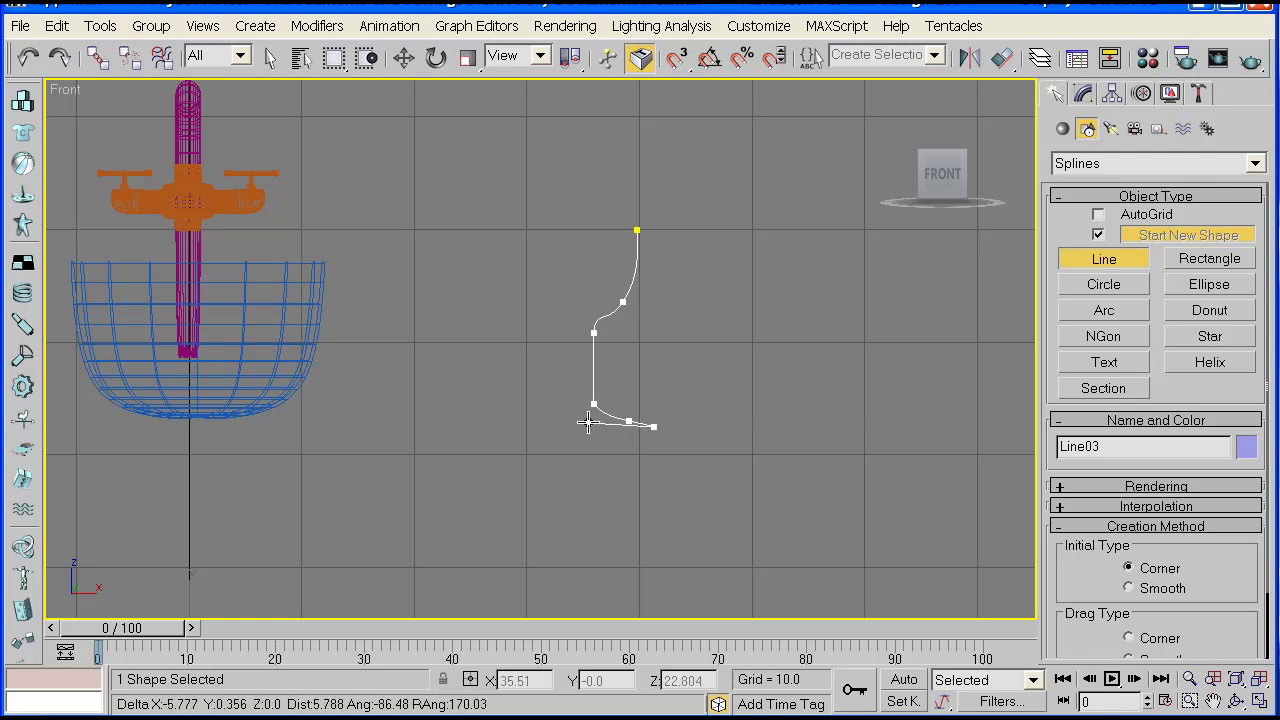
click(585, 425)
right_click(689, 357)
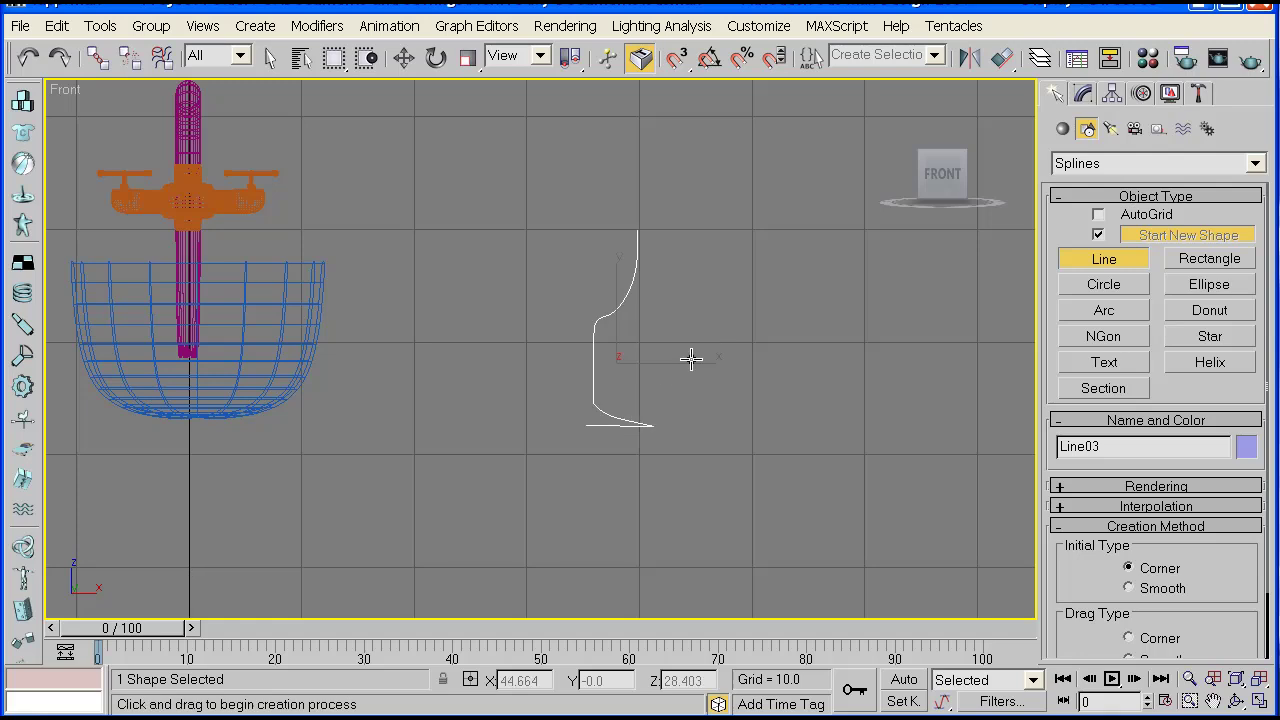
middle_drag(619, 344, 617, 337)
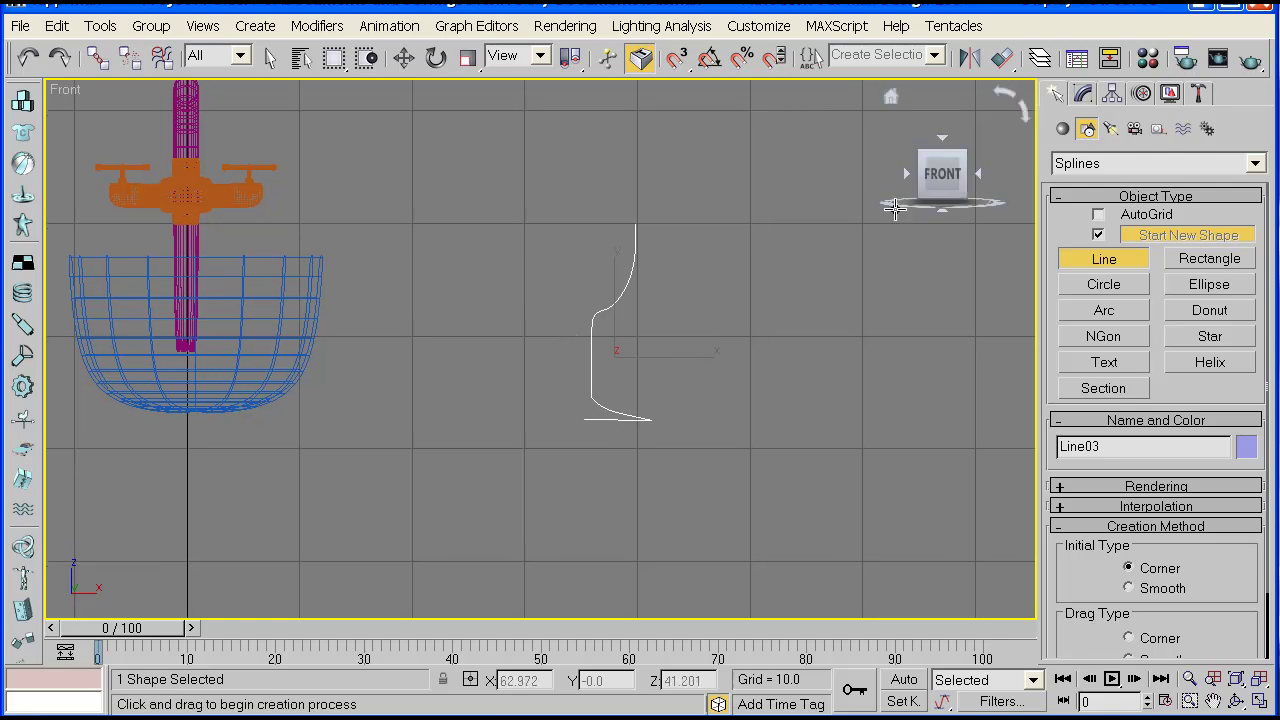
Add a Lathe modifier to the wine glass profile.
click(1084, 94)
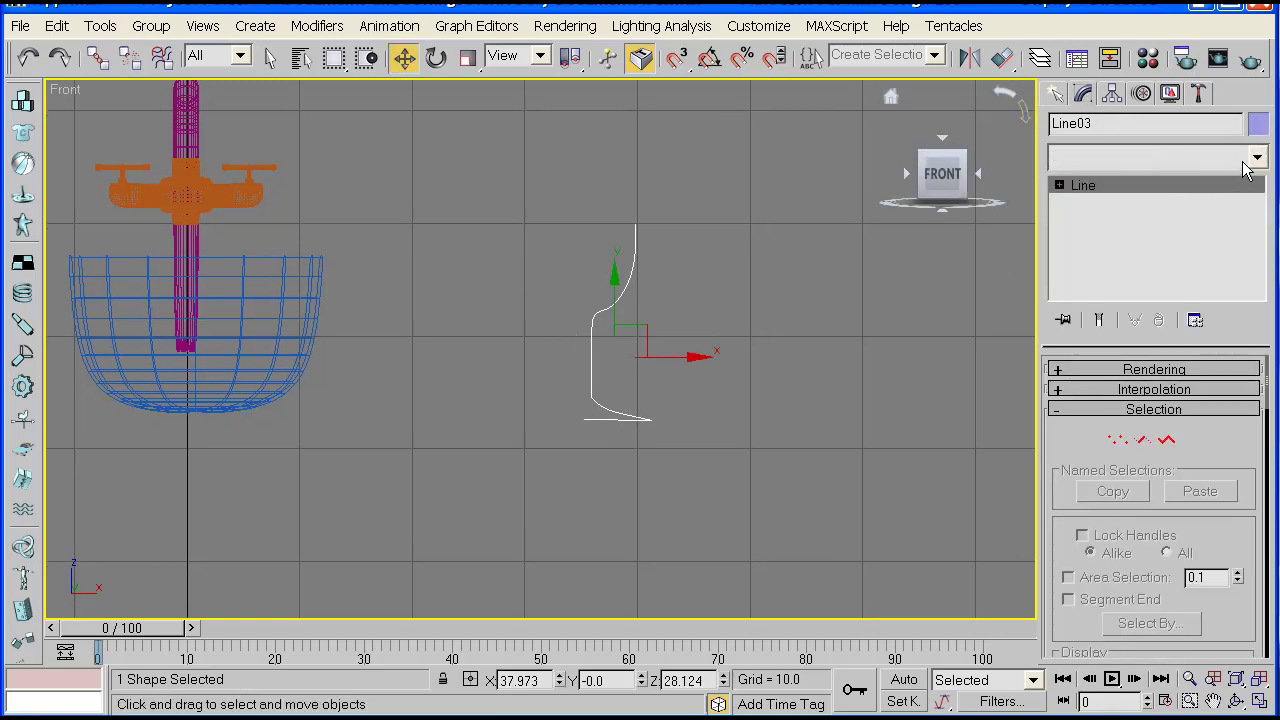
click(1150, 157)
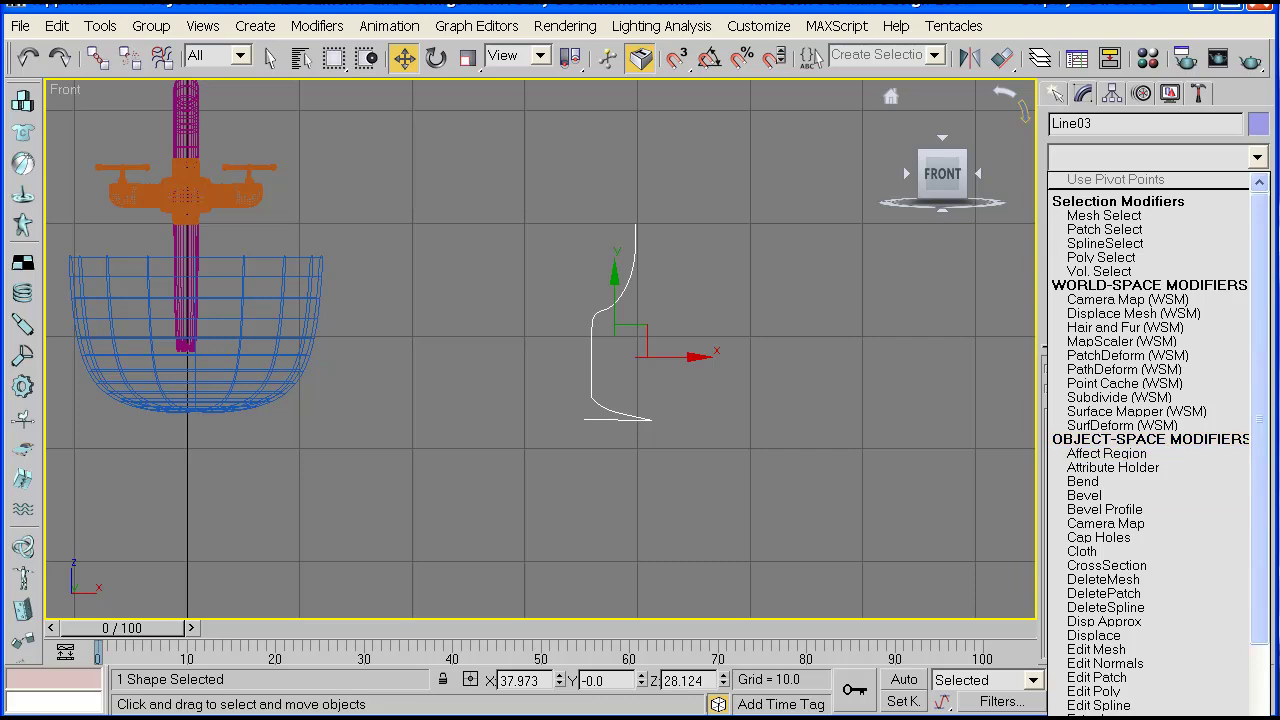
key(l)
key(Return)
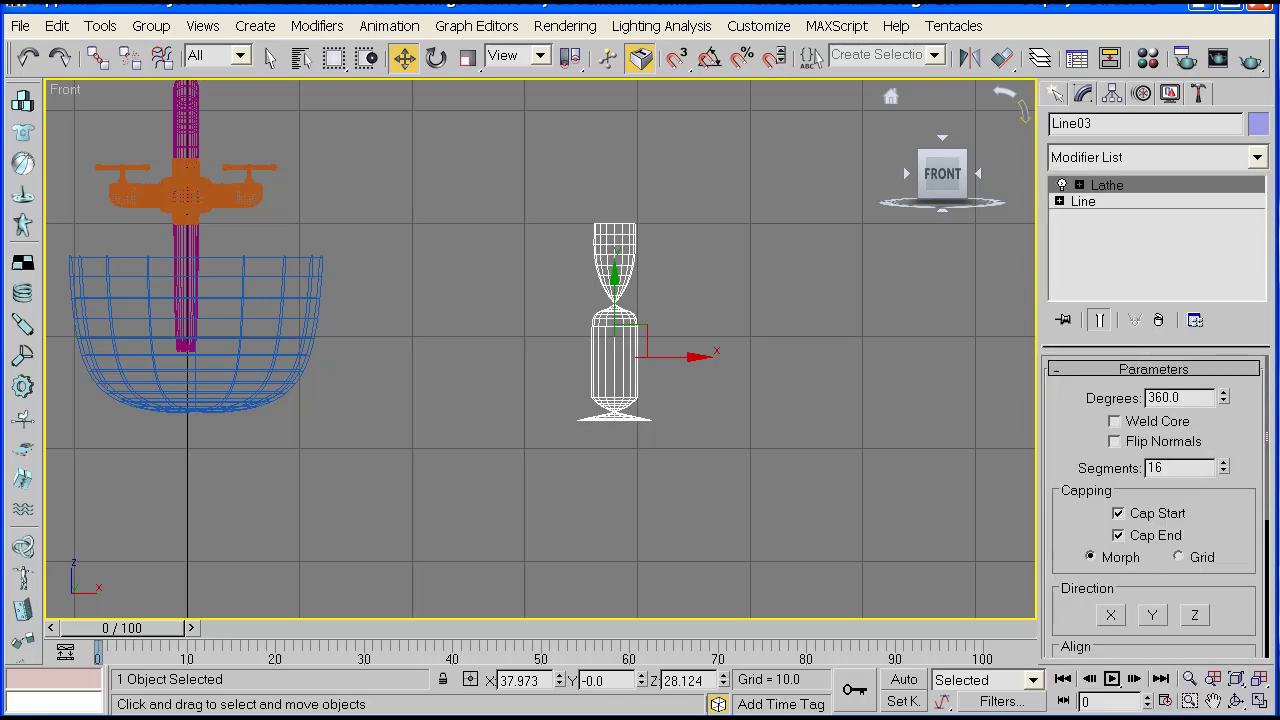
Move the glass's Lathe axis about 2.36 units in the negative X direction to form the cup, thin stem and wide foot.
scroll(715, 335, up, 3)
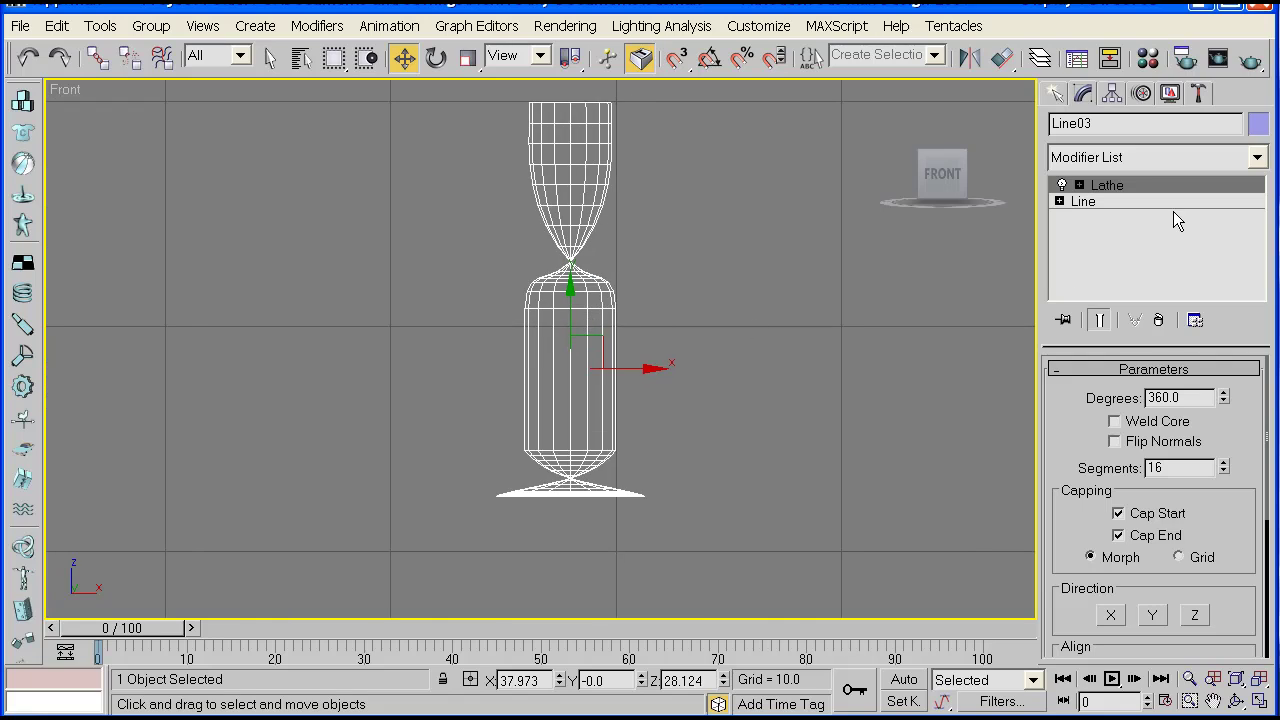
click(1077, 185)
click(1115, 201)
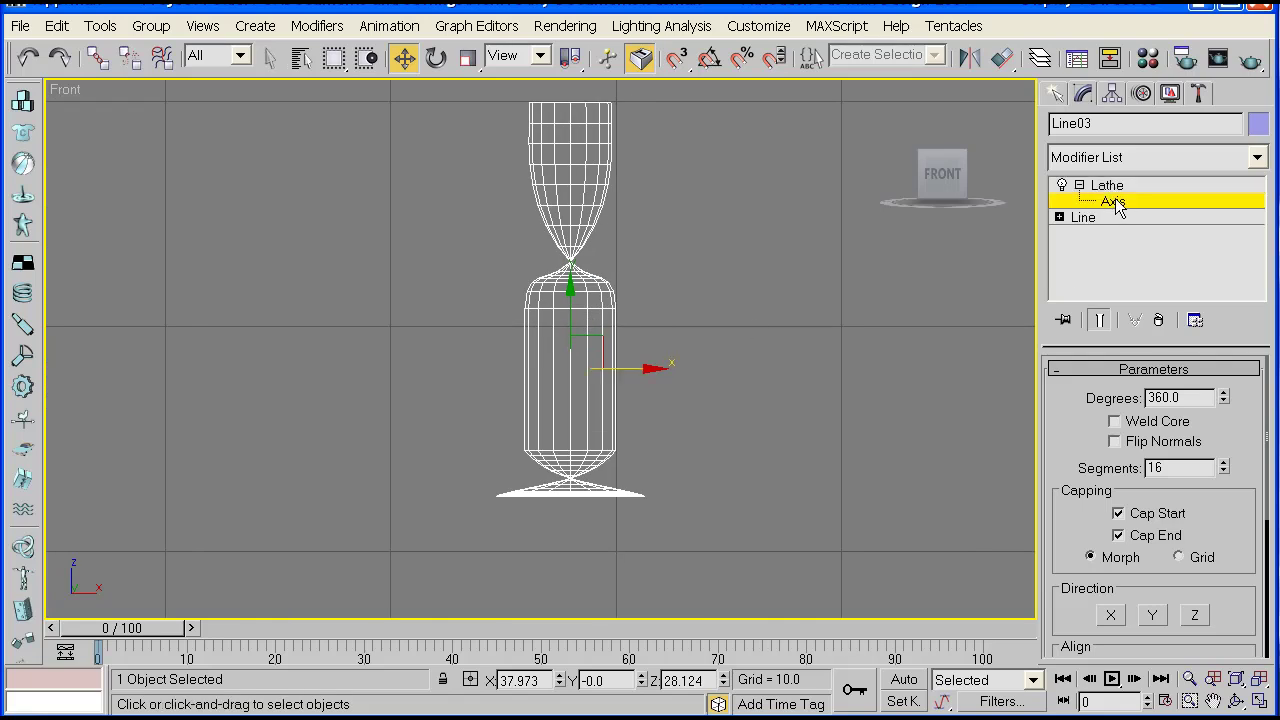
drag(662, 370, 601, 370)
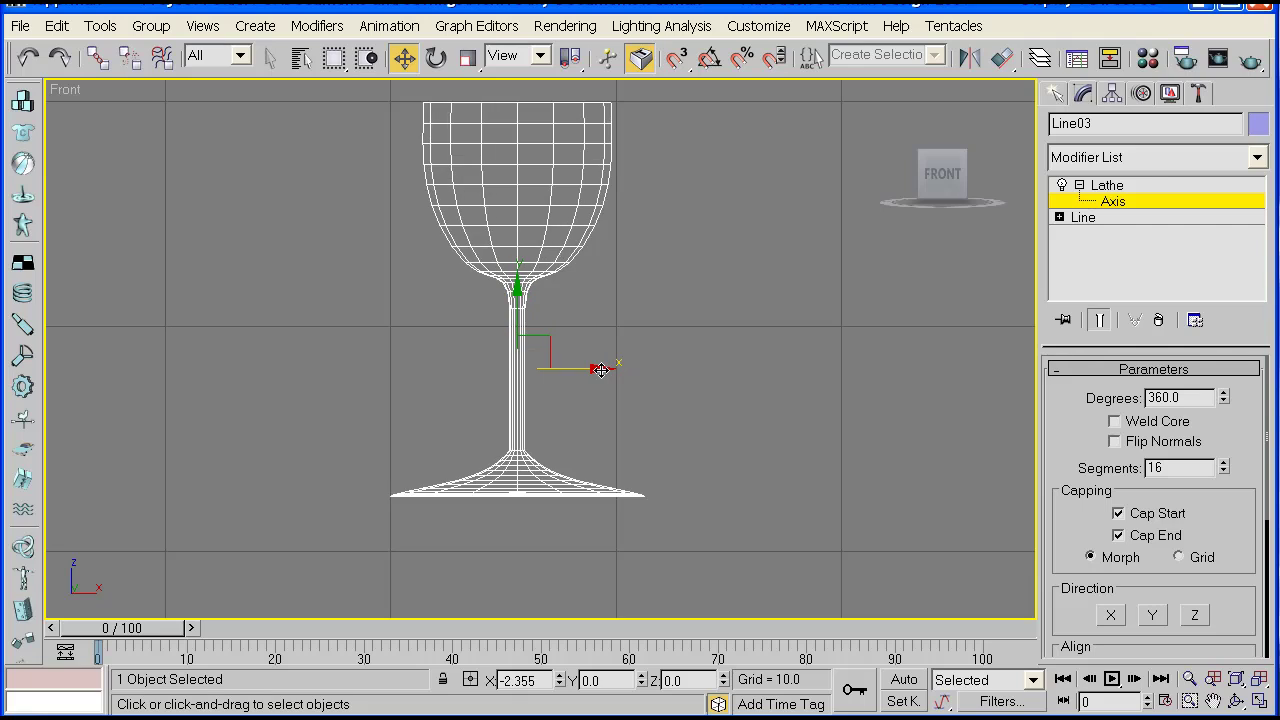
scroll(560, 346, down, 6)
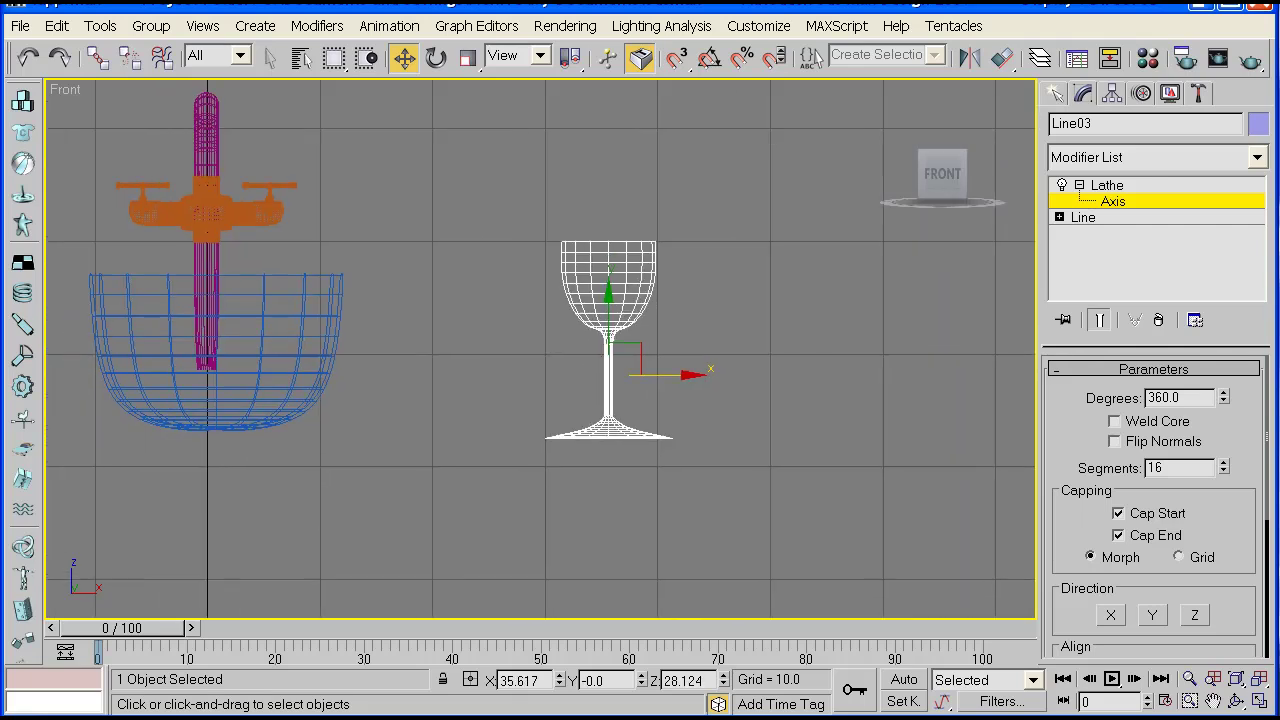
Move the outer vertex of the wine glass profile's foot about 2.87 units in the negative X direction and return to the Lathe result.
click(1258, 706)
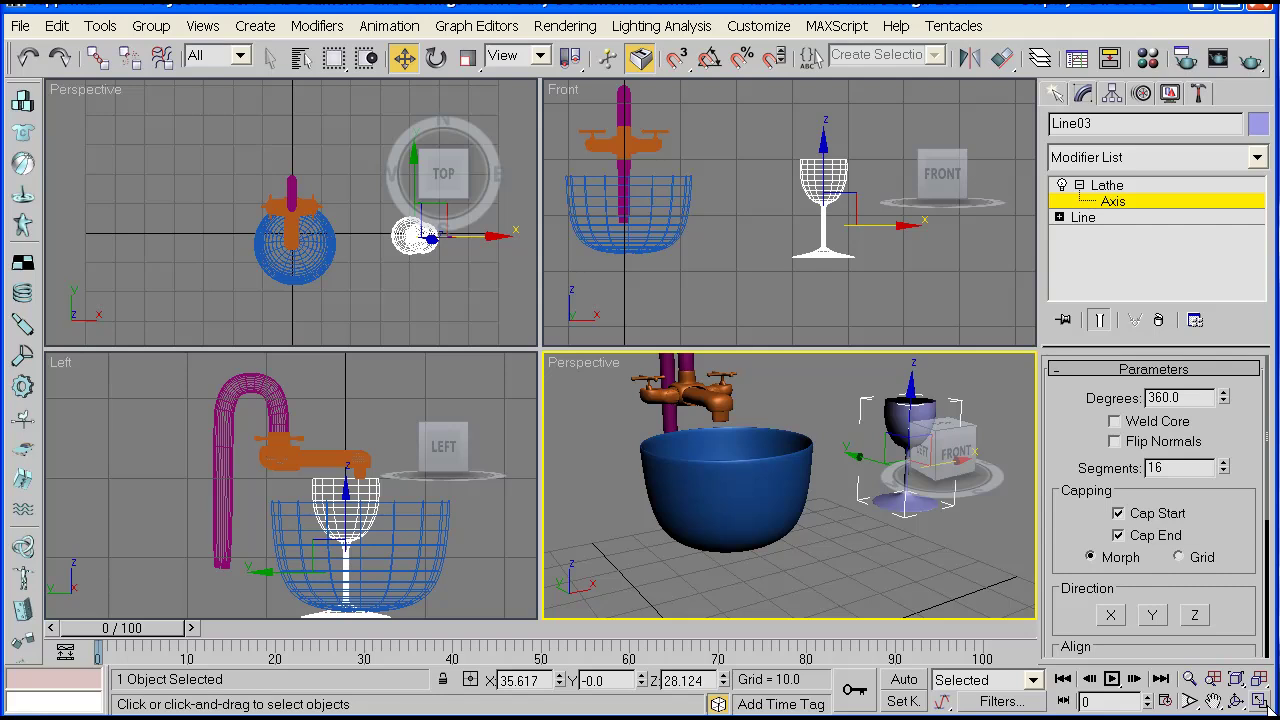
click(1260, 706)
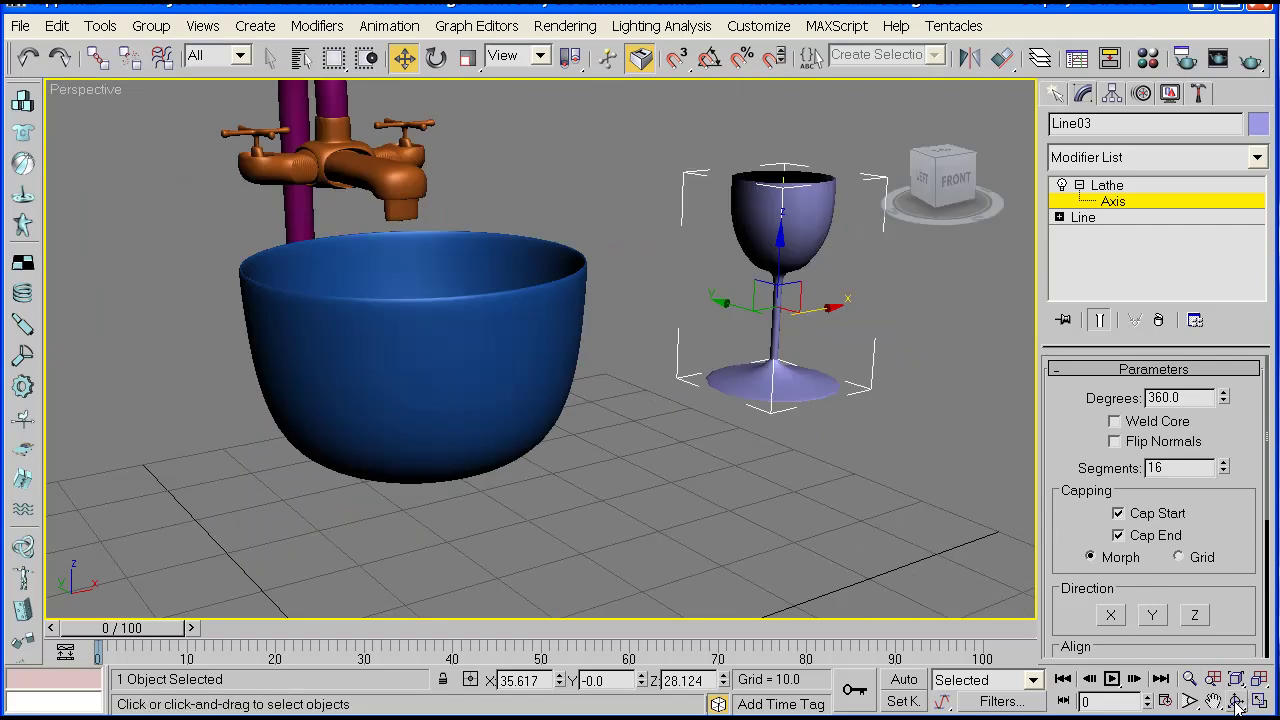
click(1237, 703)
drag(671, 283, 731, 409)
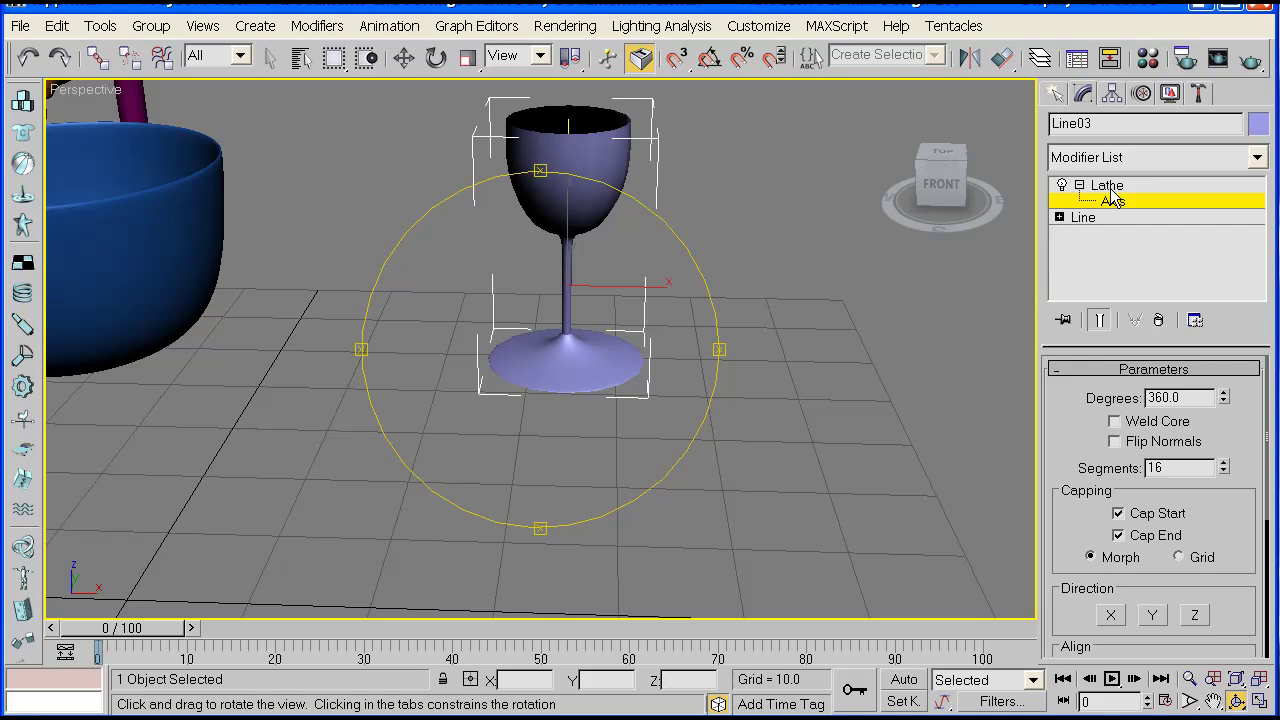
click(1086, 220)
click(1117, 442)
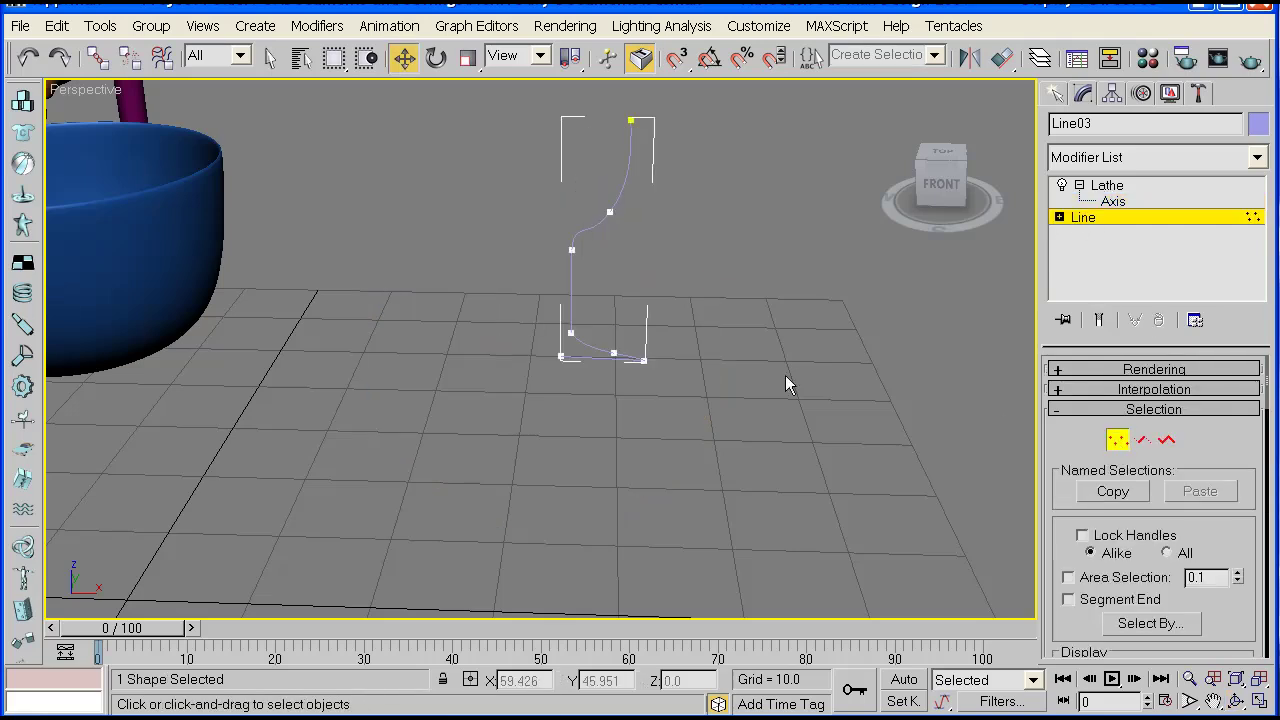
key(alt+w)
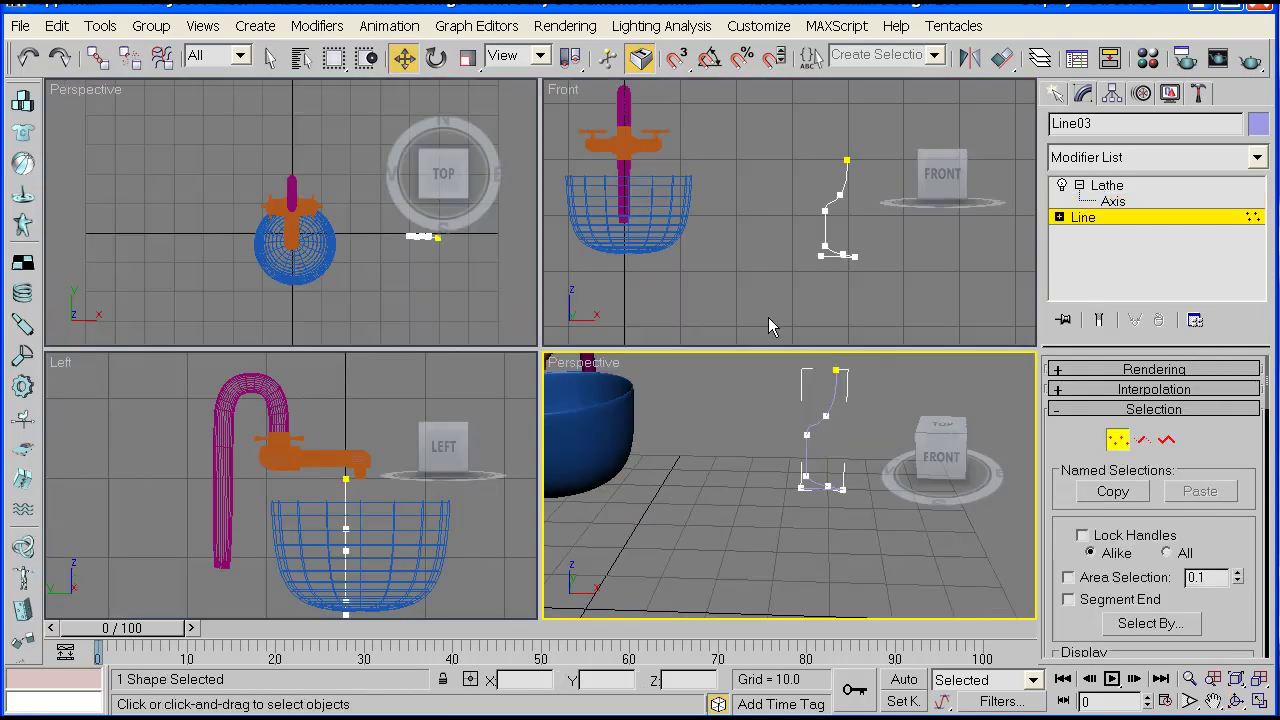
right_click(723, 220)
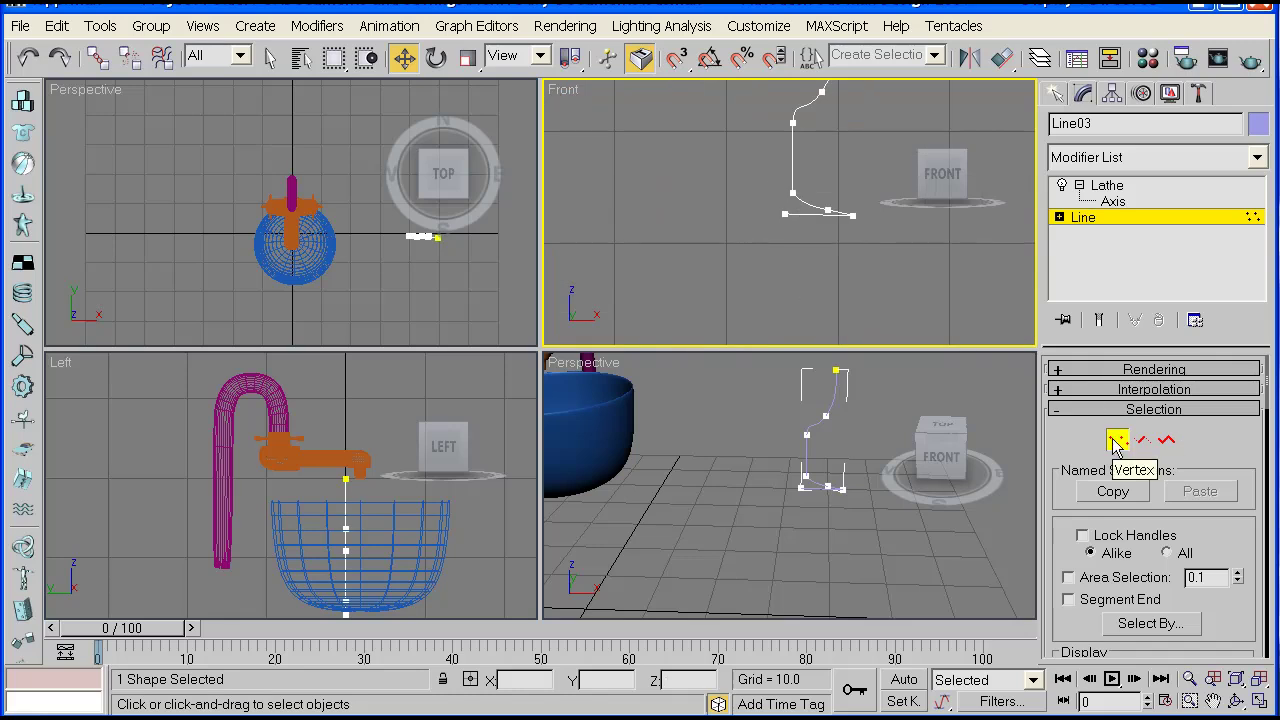
scroll(820, 300, up, 6)
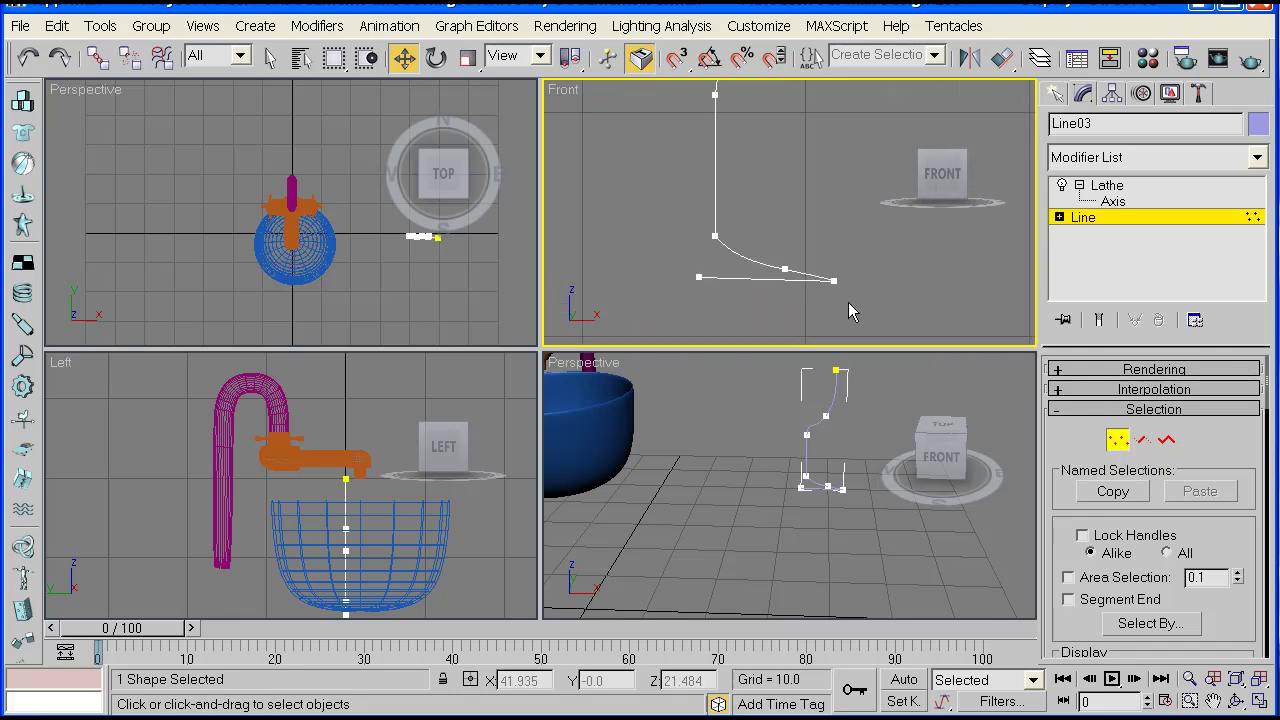
click(834, 279)
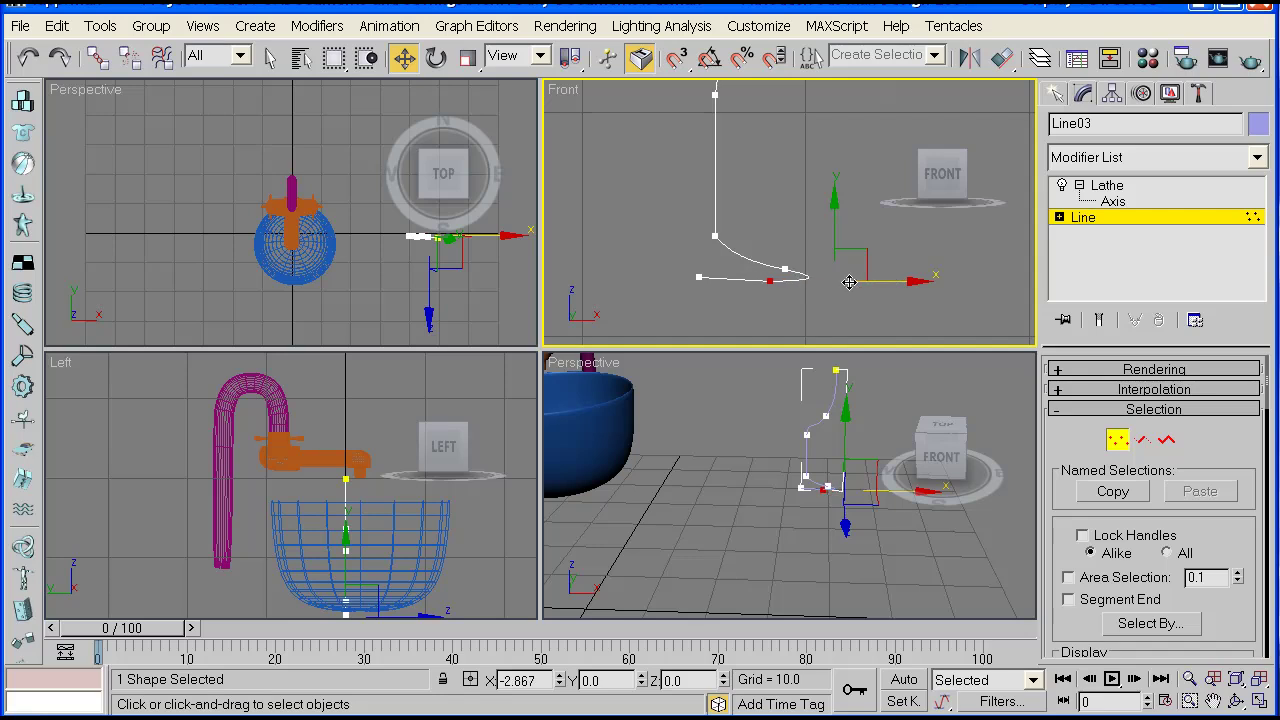
drag(849, 282, 849, 282)
click(1122, 186)
Add a Shell modifier to the lathed wine glass.
right_click(955, 372)
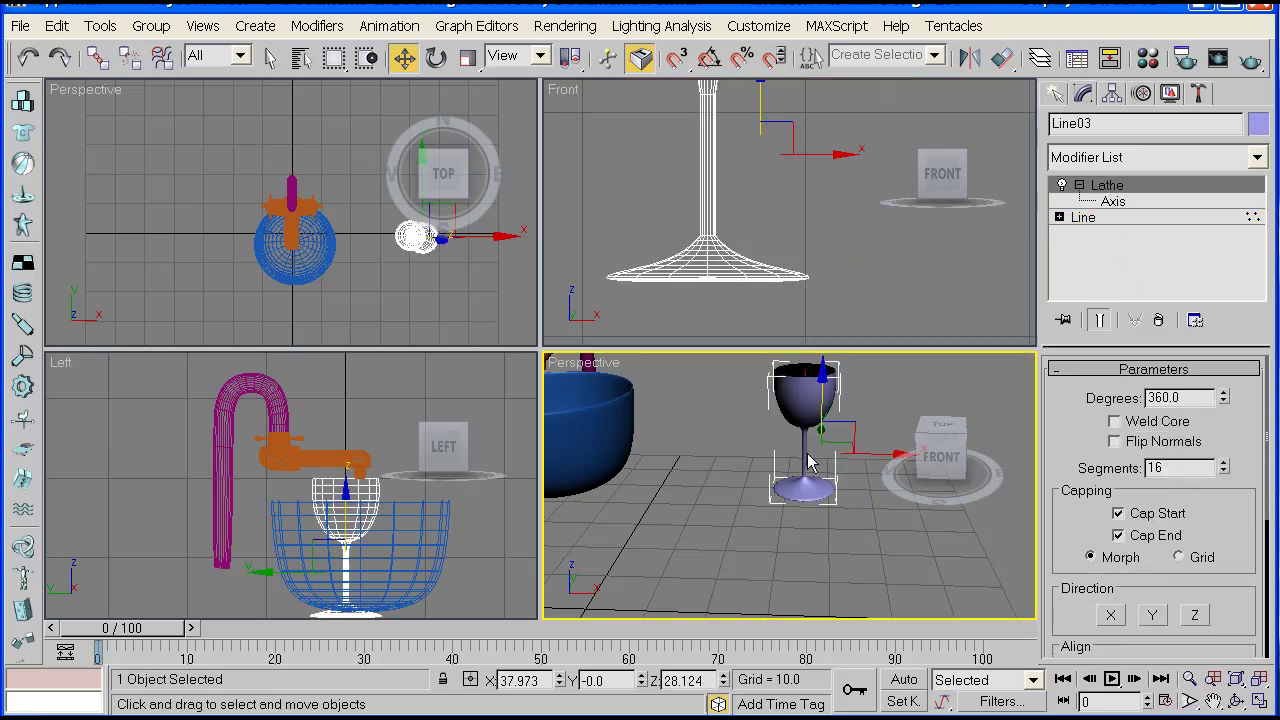
click(1259, 703)
click(1237, 703)
drag(417, 289, 557, 323)
click(1257, 157)
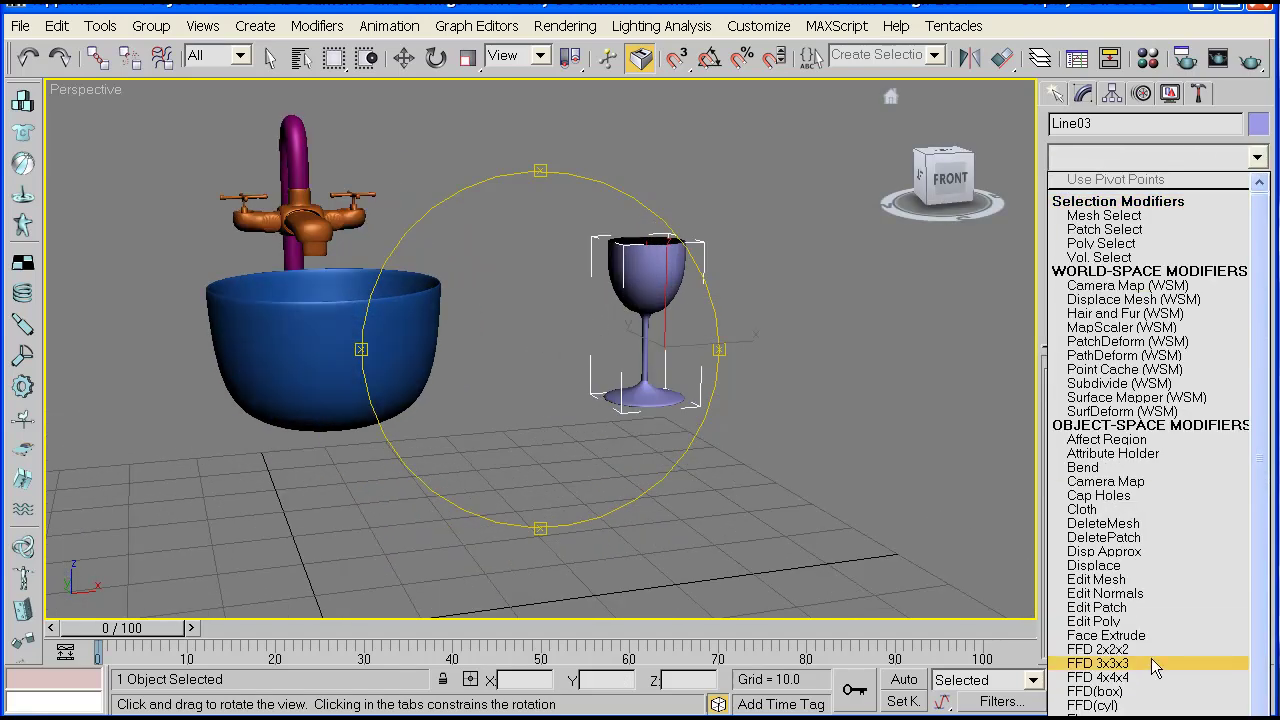
text(sh)
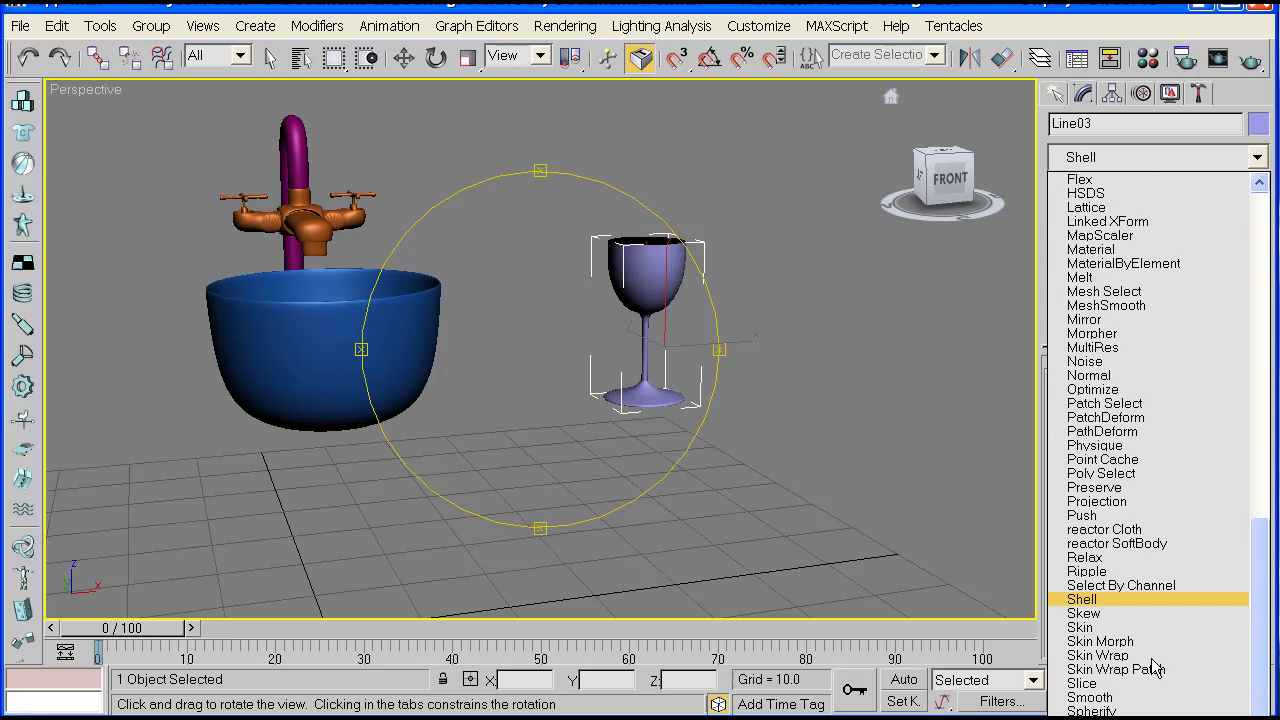
key(Return)
Set the wine glass Shell's Outer Amount to 0.1.
drag(540, 400, 543, 481)
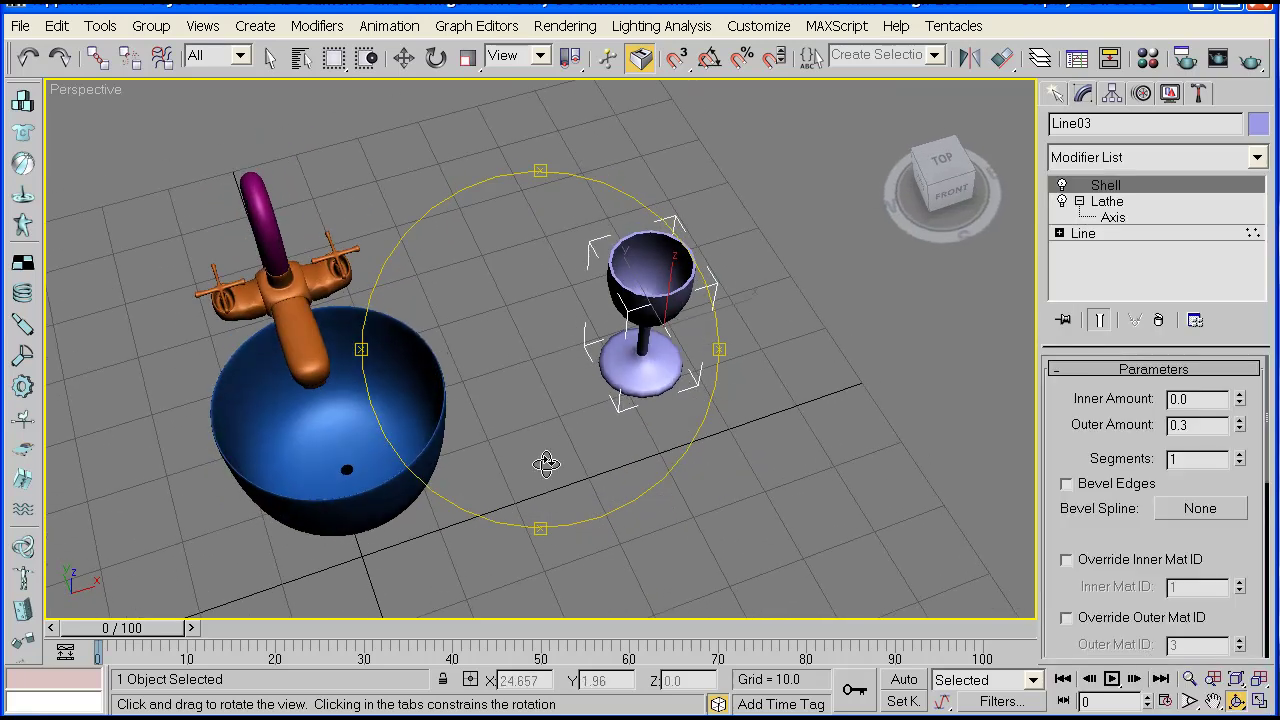
key(z)
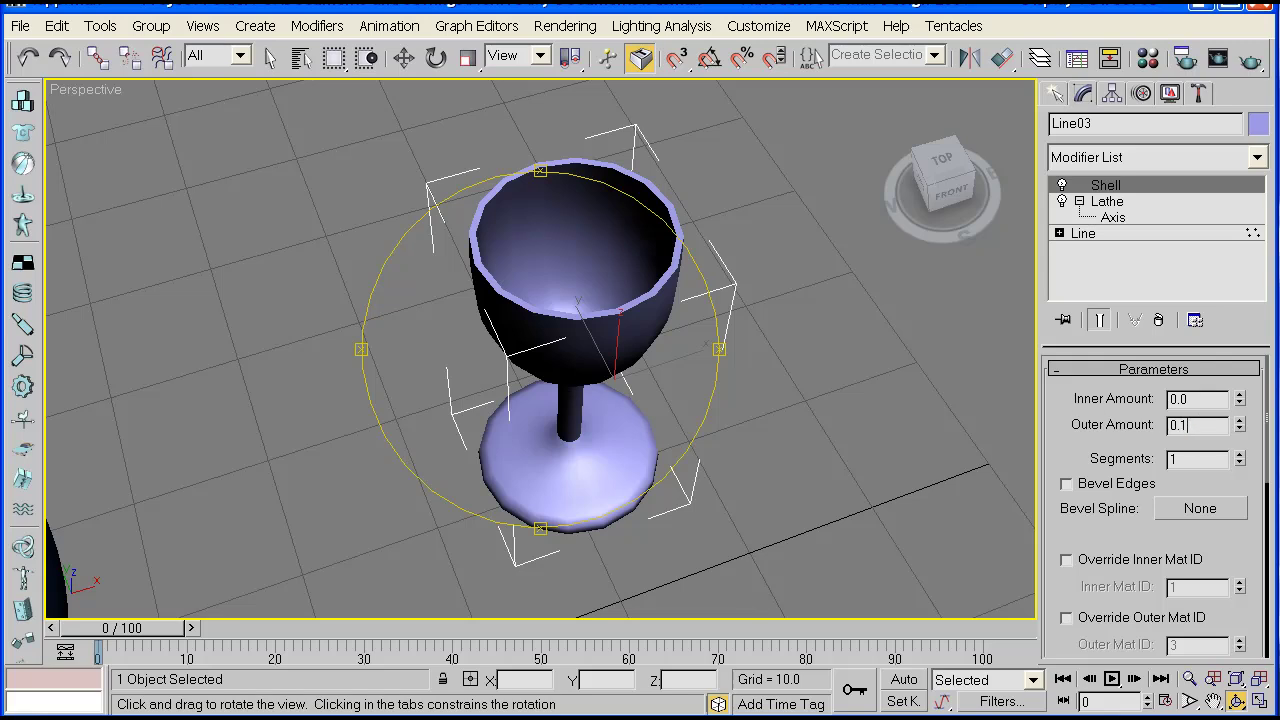
key(Return)
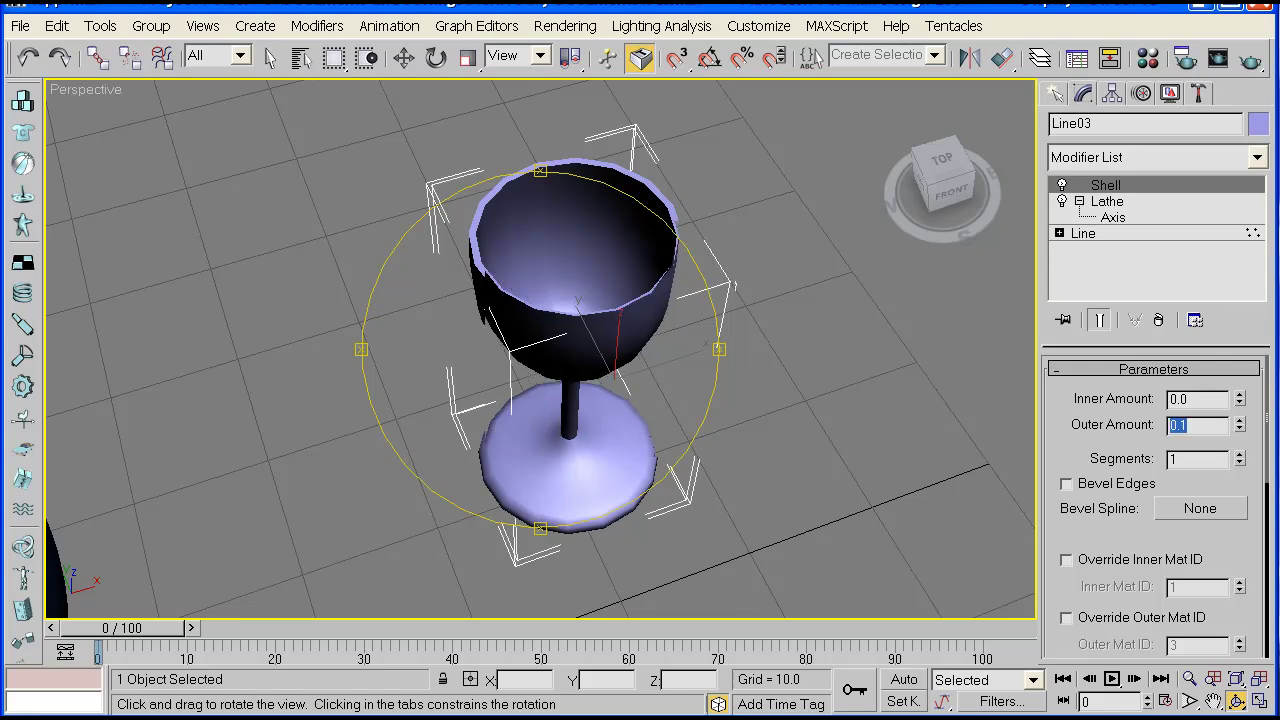
Add a MeshSmooth modifier on top of the wine glass's Shell.
drag(520, 268, 671, 347)
scroll(671, 347, down, 3)
click(1256, 159)
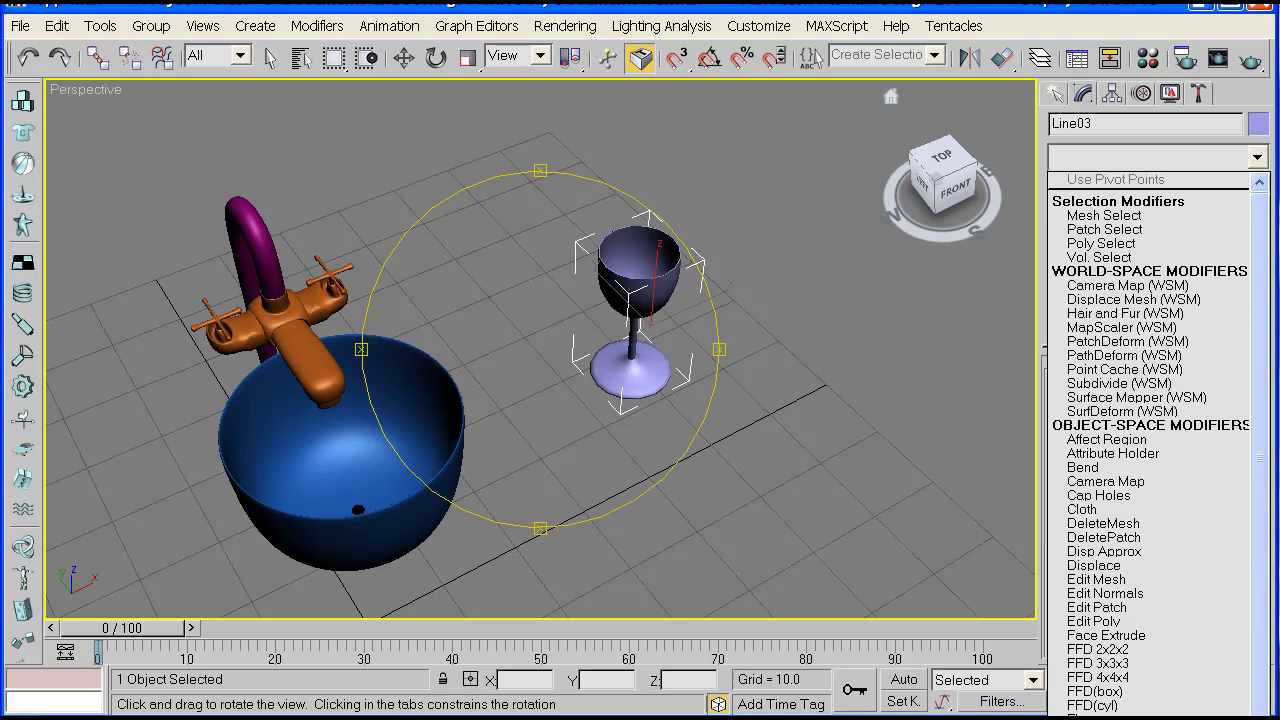
click(1256, 159)
Examine the smoothed wine glass's rim, cup, stem and foot from several angles and compare it with the sink bowl.
drag(594, 352, 526, 376)
scroll(611, 344, up, 4)
middle_drag(611, 344, 477, 369)
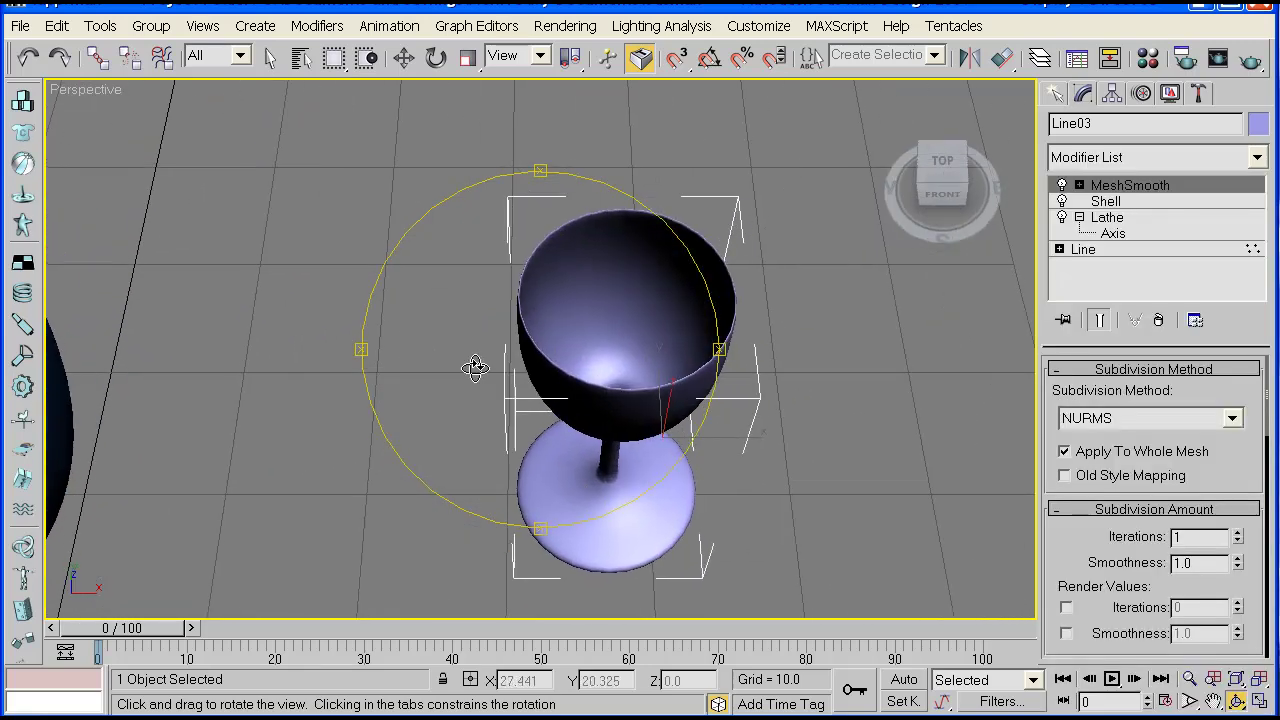
scroll(571, 354, up, 2)
drag(571, 354, 648, 263)
scroll(648, 262, down, 5)
middle_drag(600, 286, 554, 320)
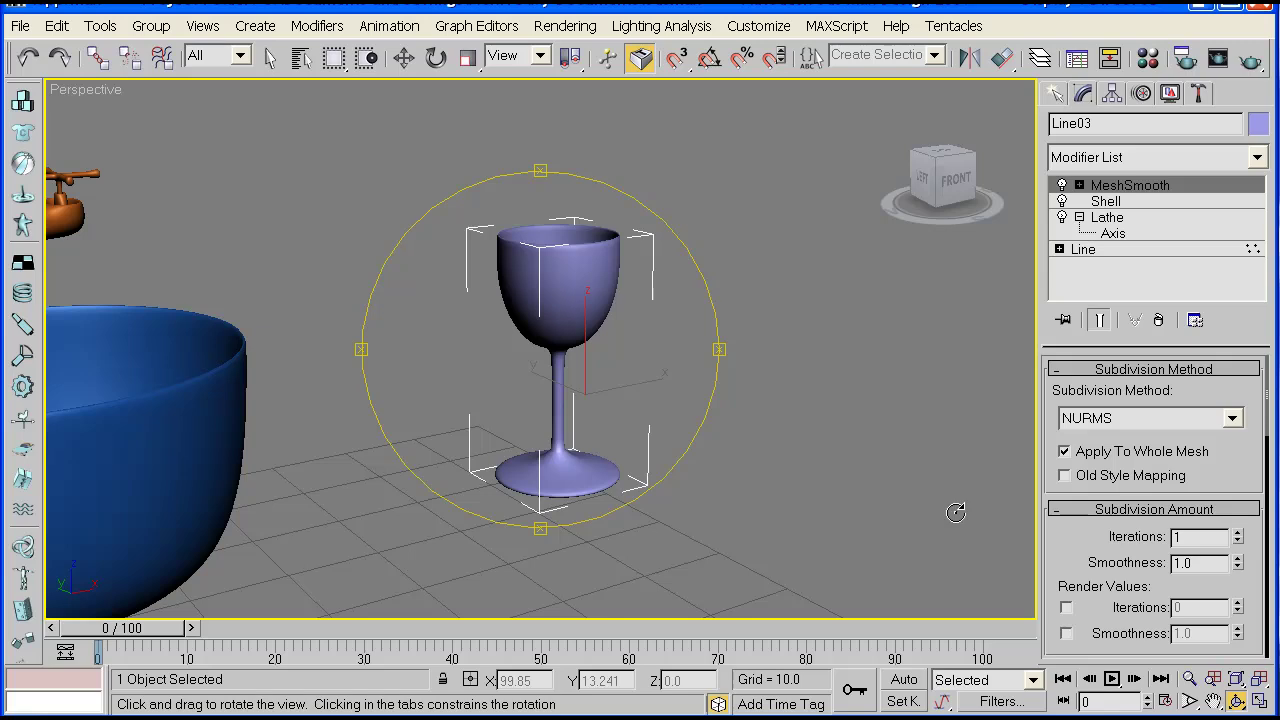
drag(482, 356, 745, 353)
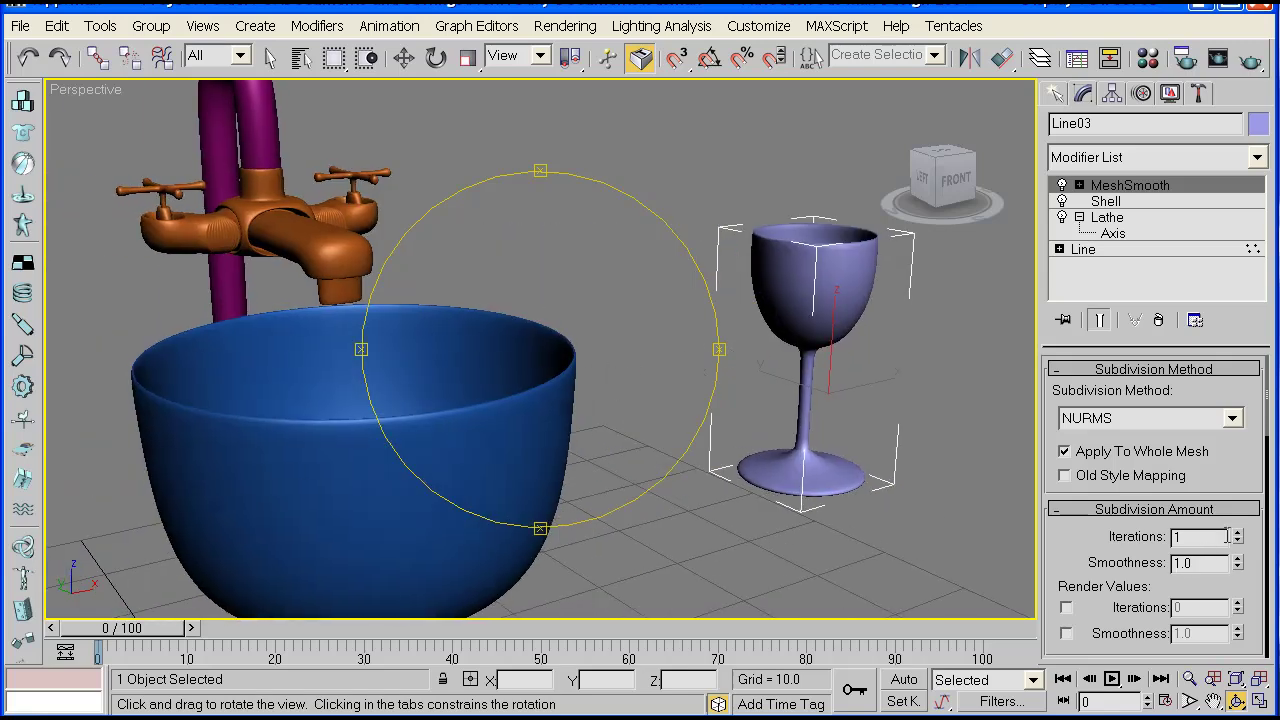
drag(592, 347, 559, 340)
Move the wine glass in the top-down view to the front of the sink bowl, at about X -9, Y -20.3.
click(1260, 703)
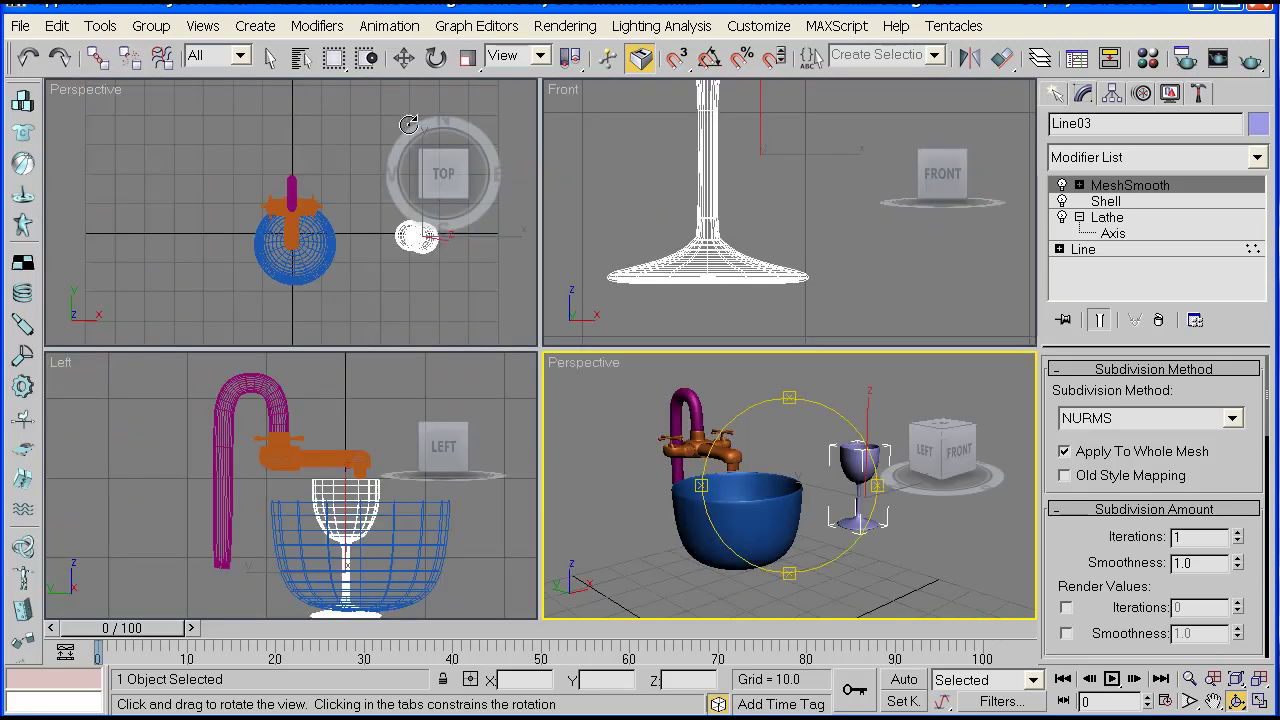
click(402, 58)
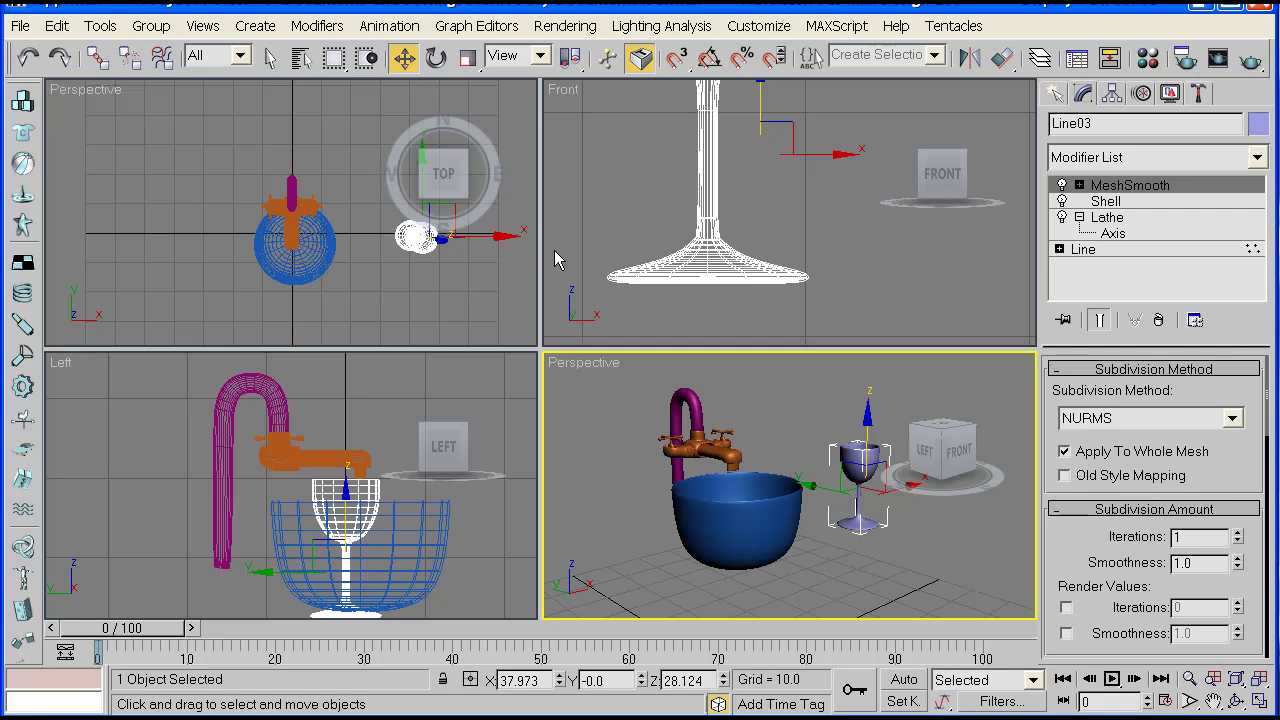
scroll(360, 258, down, 4)
drag(363, 208, 278, 243)
right_click(800, 500)
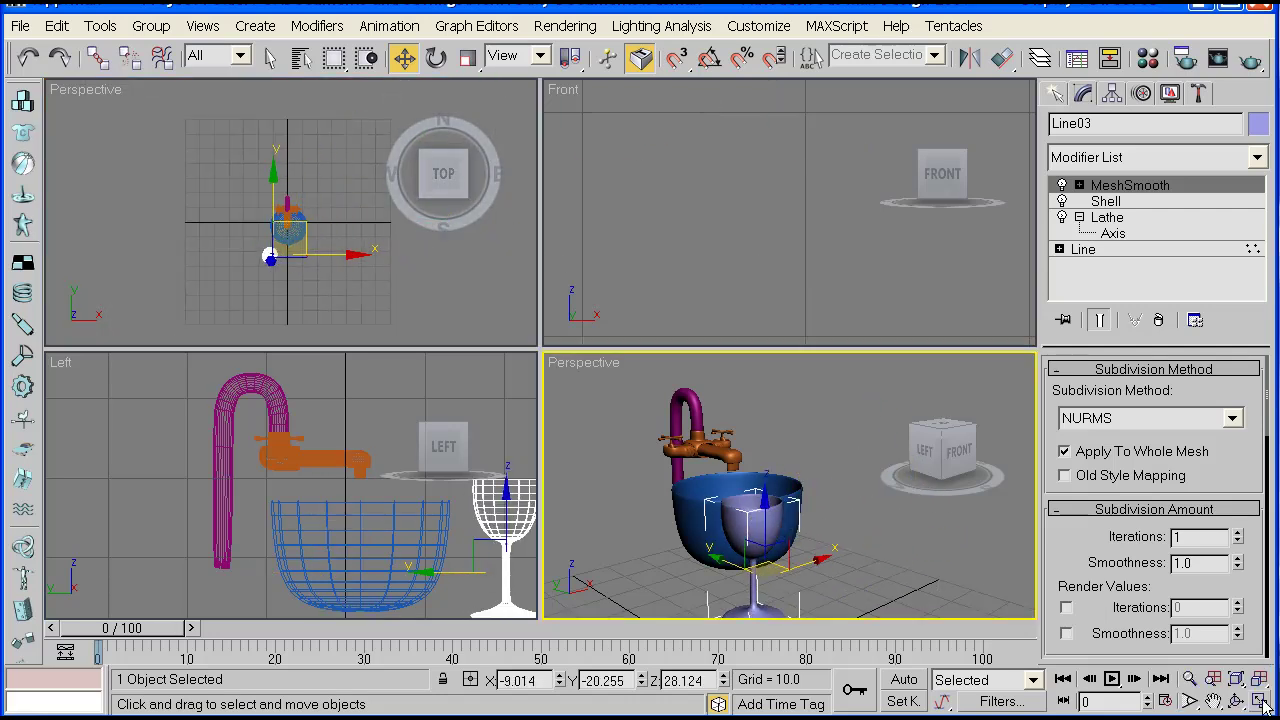
click(1259, 701)
click(1236, 701)
drag(555, 378, 600, 365)
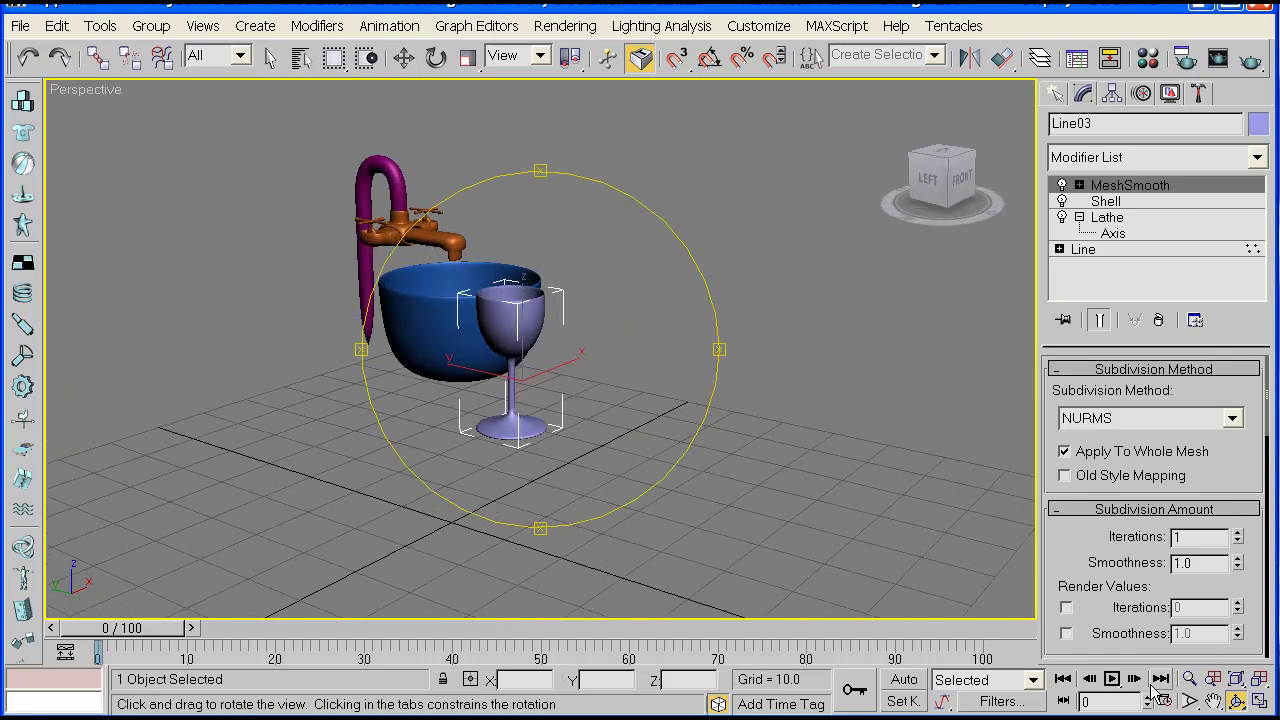
Create a box beneath the bowl and glass in the top-down view, about 60 long, 37.5 wide and 23.2 high.
click(1259, 701)
click(327, 298)
click(255, 27)
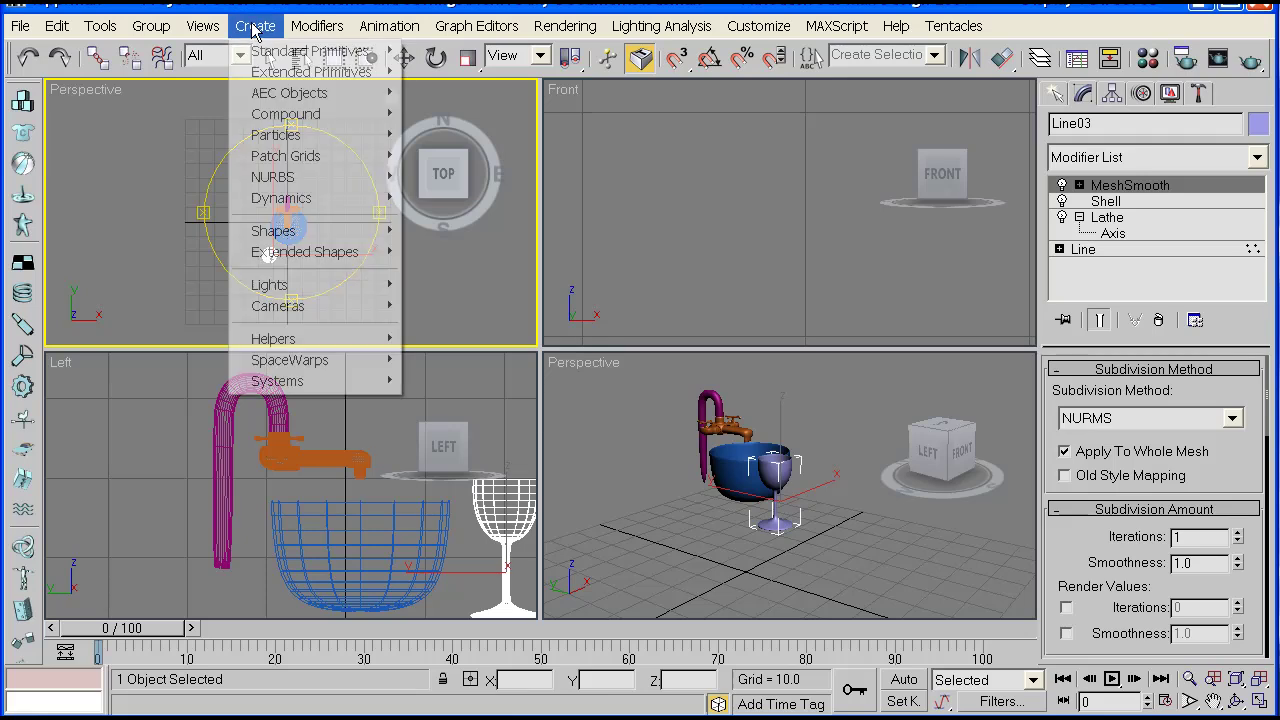
mouse_move(280, 50)
click(432, 52)
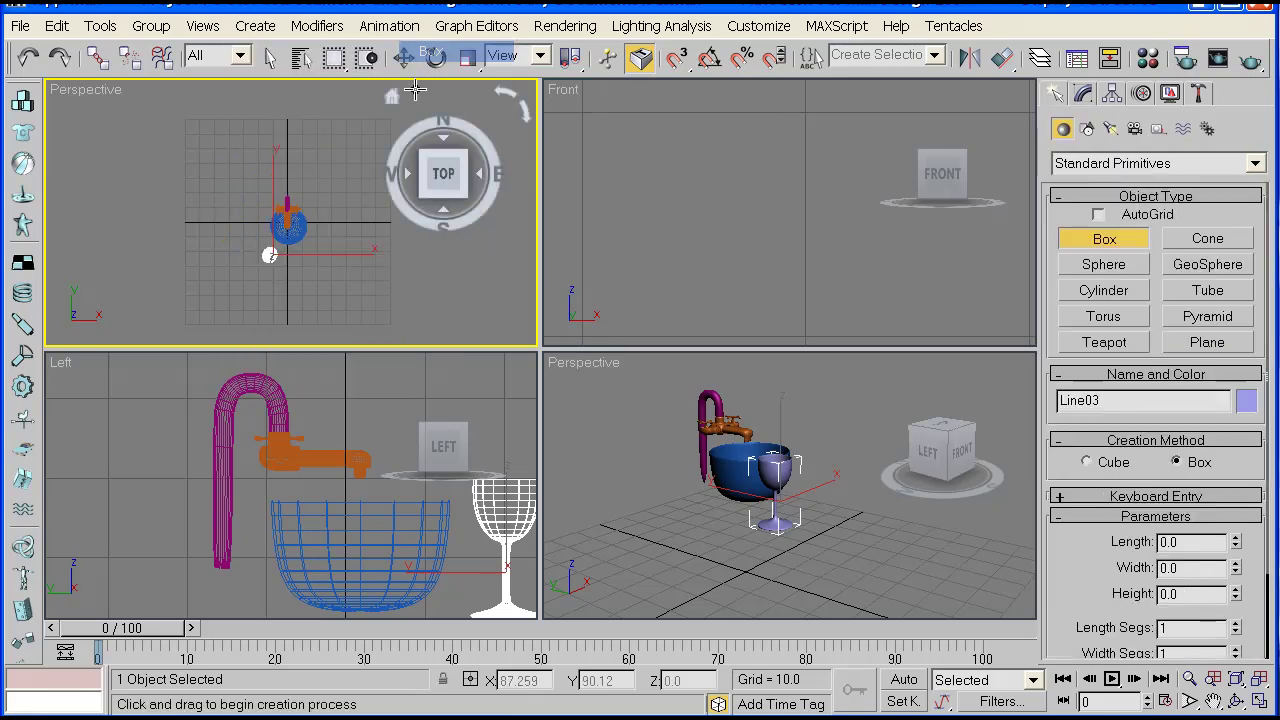
drag(258, 193, 314, 283)
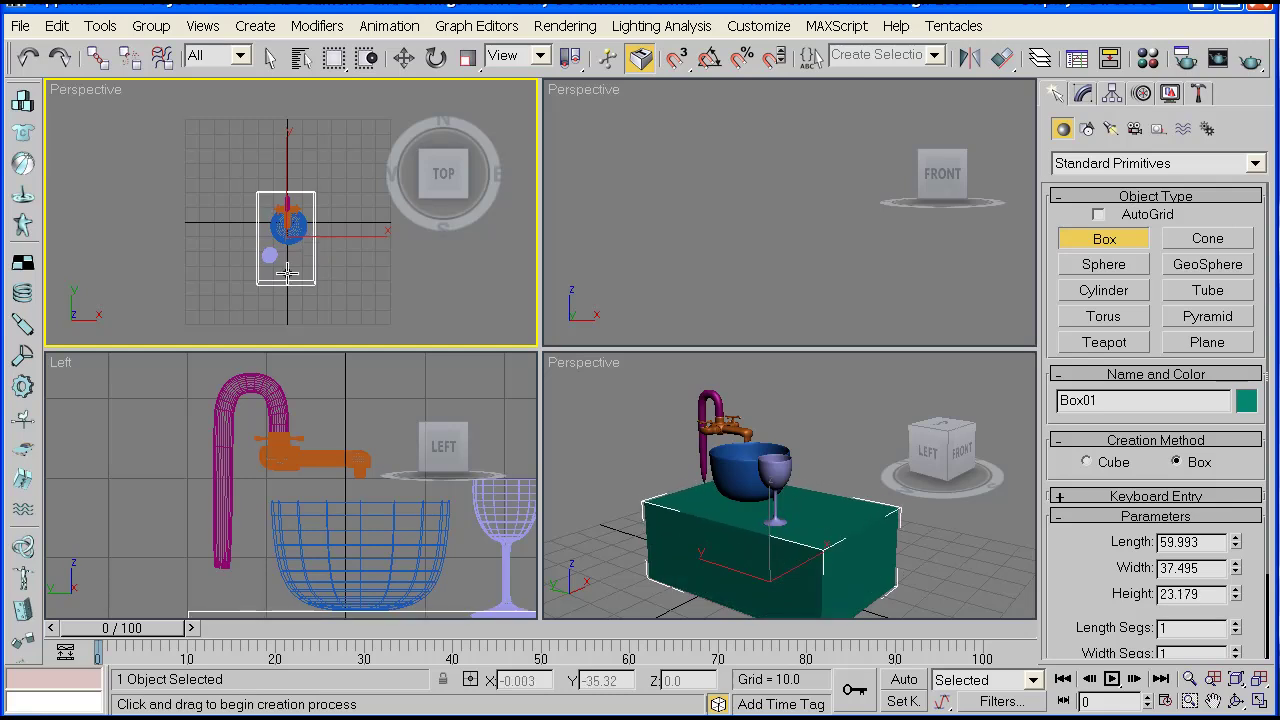
click(310, 250)
Select the wine glass for moving in the Left view, framed together with the top of the box.
click(404, 57)
middle_drag(308, 530, 208, 455)
middle_drag(318, 473, 253, 476)
scroll(290, 478, down, 2)
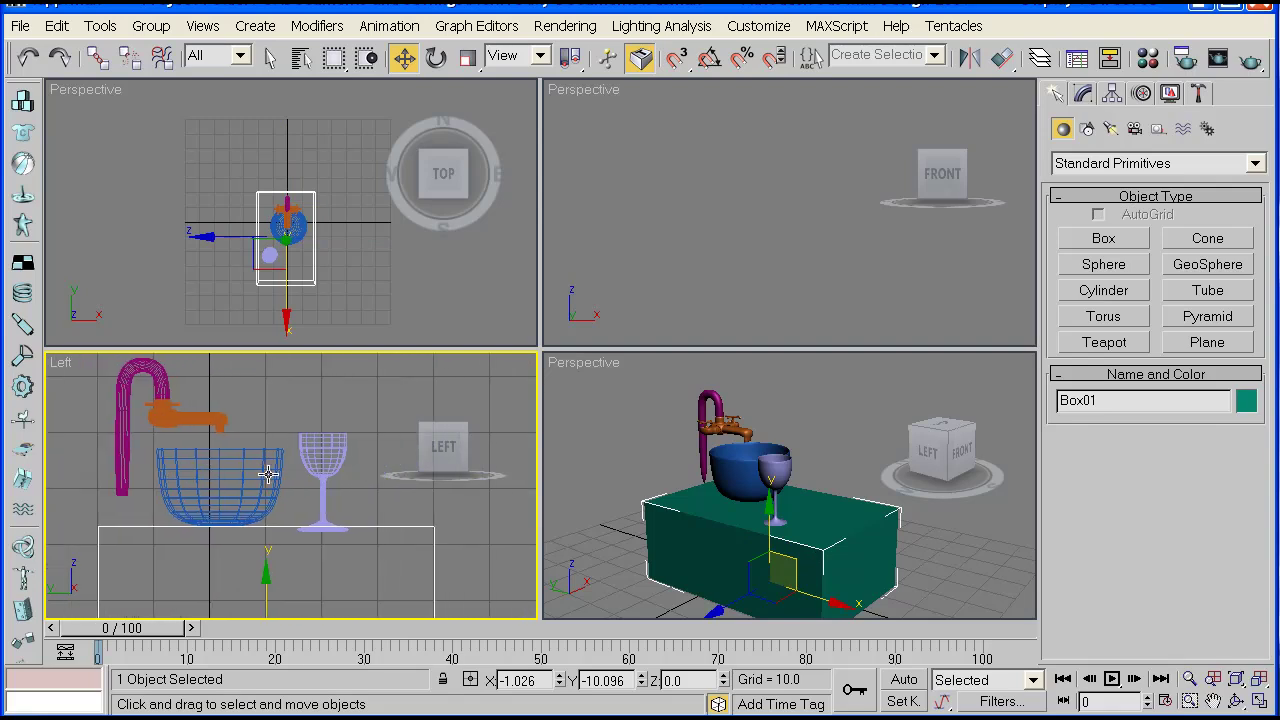
click(320, 476)
middle_drag(309, 523, 299, 533)
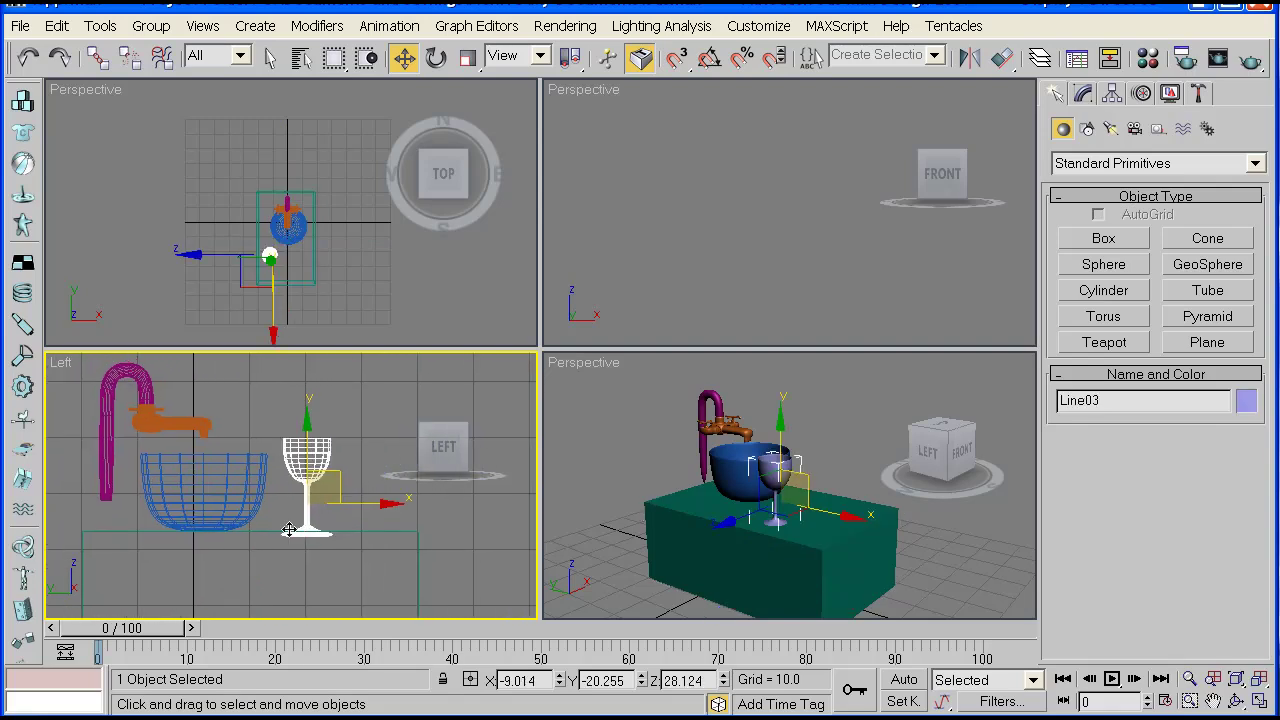
Switch the empty wireframe Perspective viewport back to the Front view.
right_click(724, 157)
right_click(590, 92)
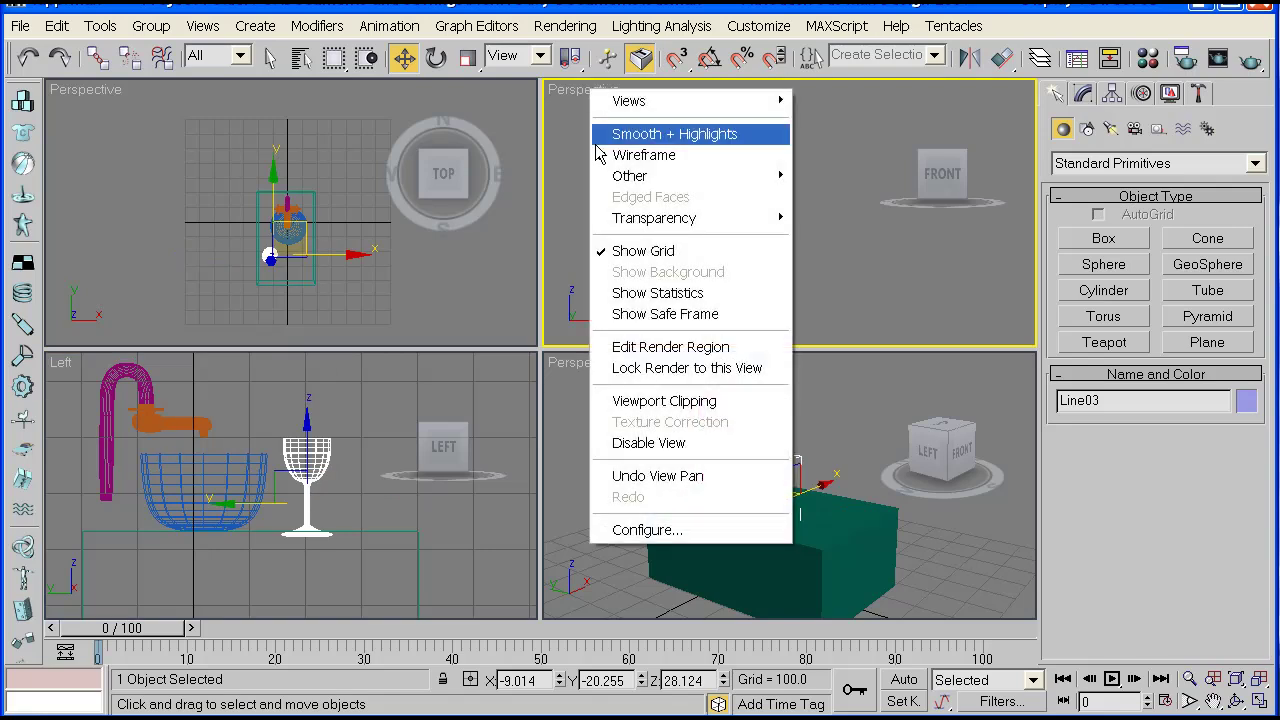
mouse_move(657, 108)
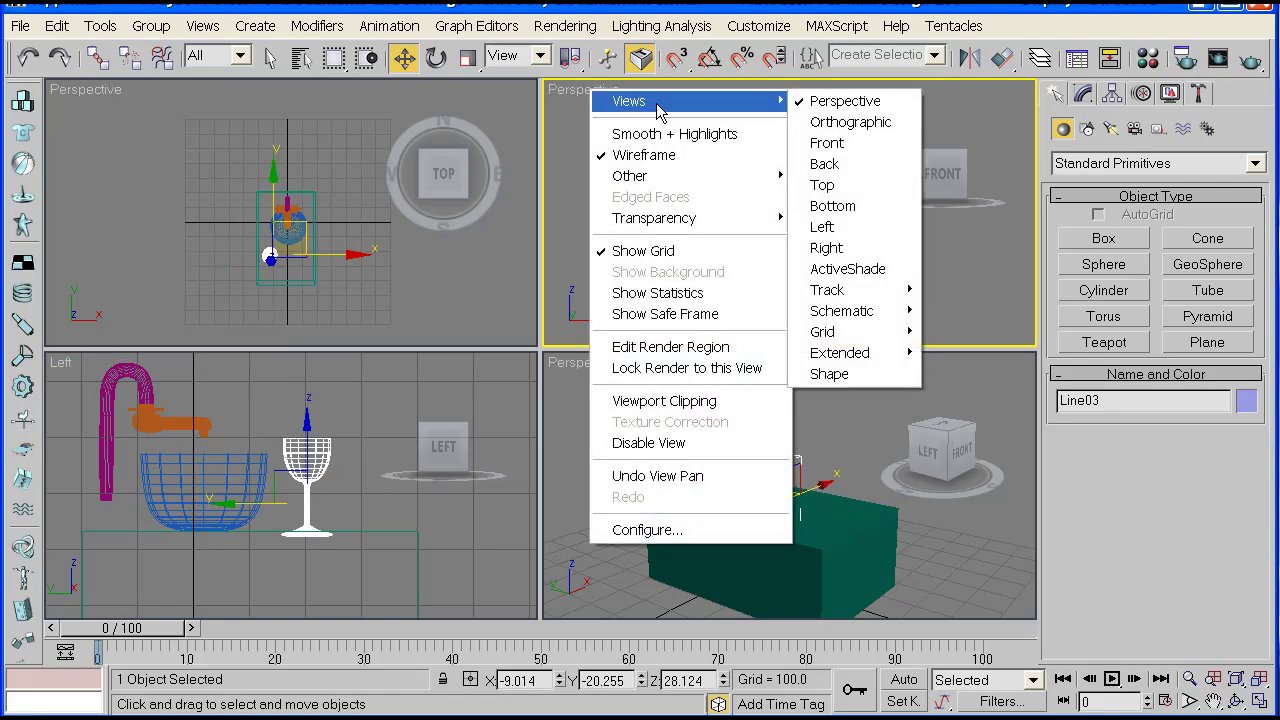
click(826, 145)
Raise the wine glass about 1 unit in the Front view so its foot rests on the box top.
scroll(708, 296, up, 3)
mouse_move(726, 234)
middle_down()
mouse_move(708, 296)
mouse_move(754, 186)
mouse_move(741, 202)
middle_up()
scroll(754, 186, up, 2)
scroll(750, 190, up, 2)
drag(694, 119, 694, 112)
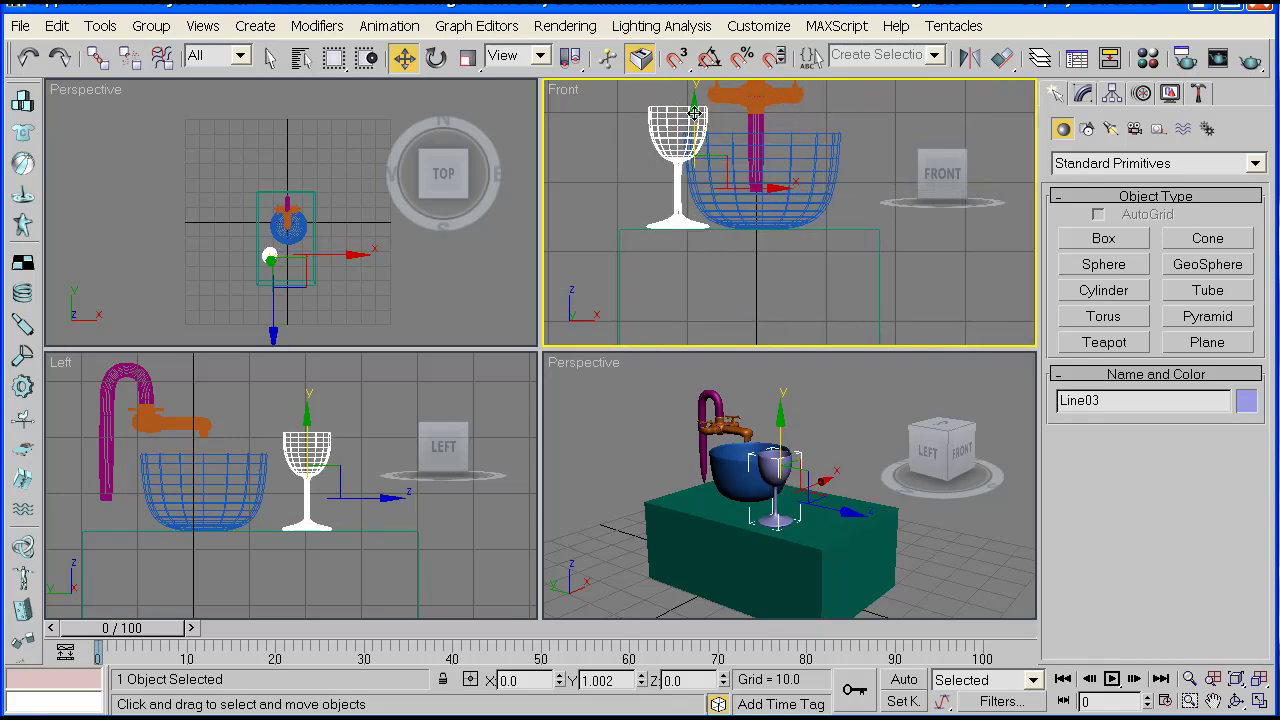
Nudge the sink bowl down about 0.002 units in the Front view against the box top, and deselect it.
click(740, 178)
scroll(766, 184, up, 2)
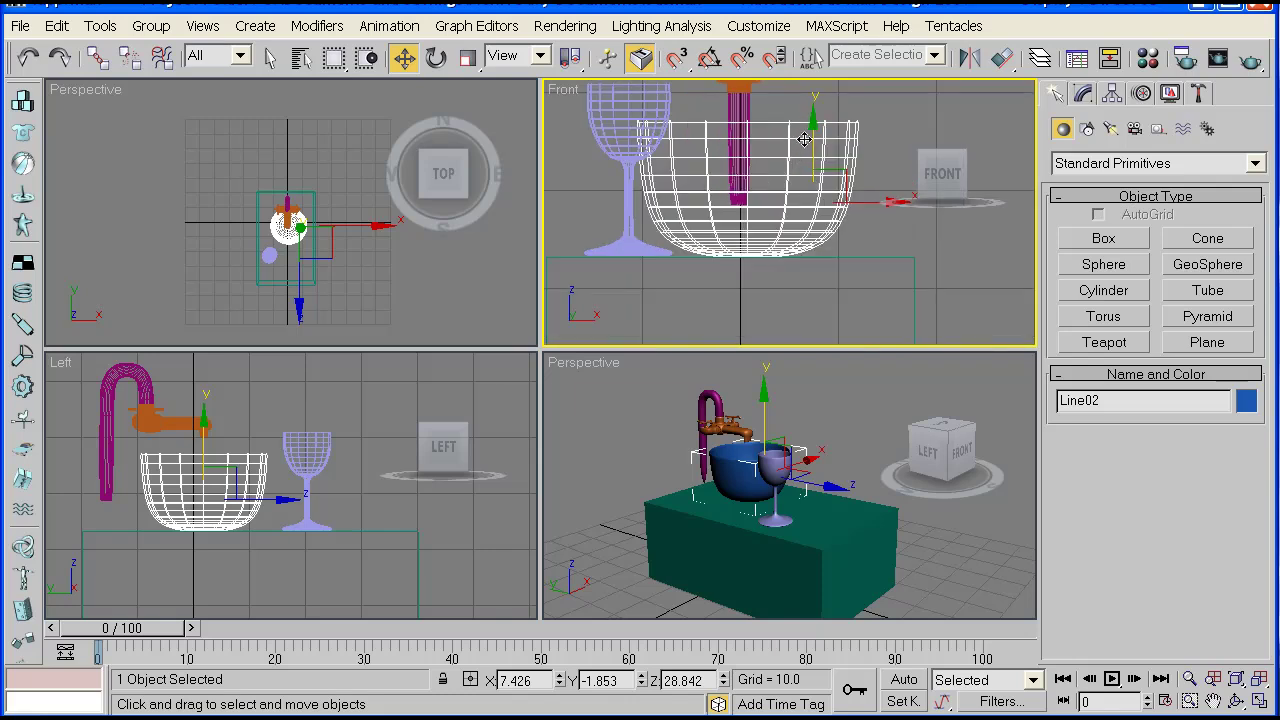
drag(811, 125, 811, 125)
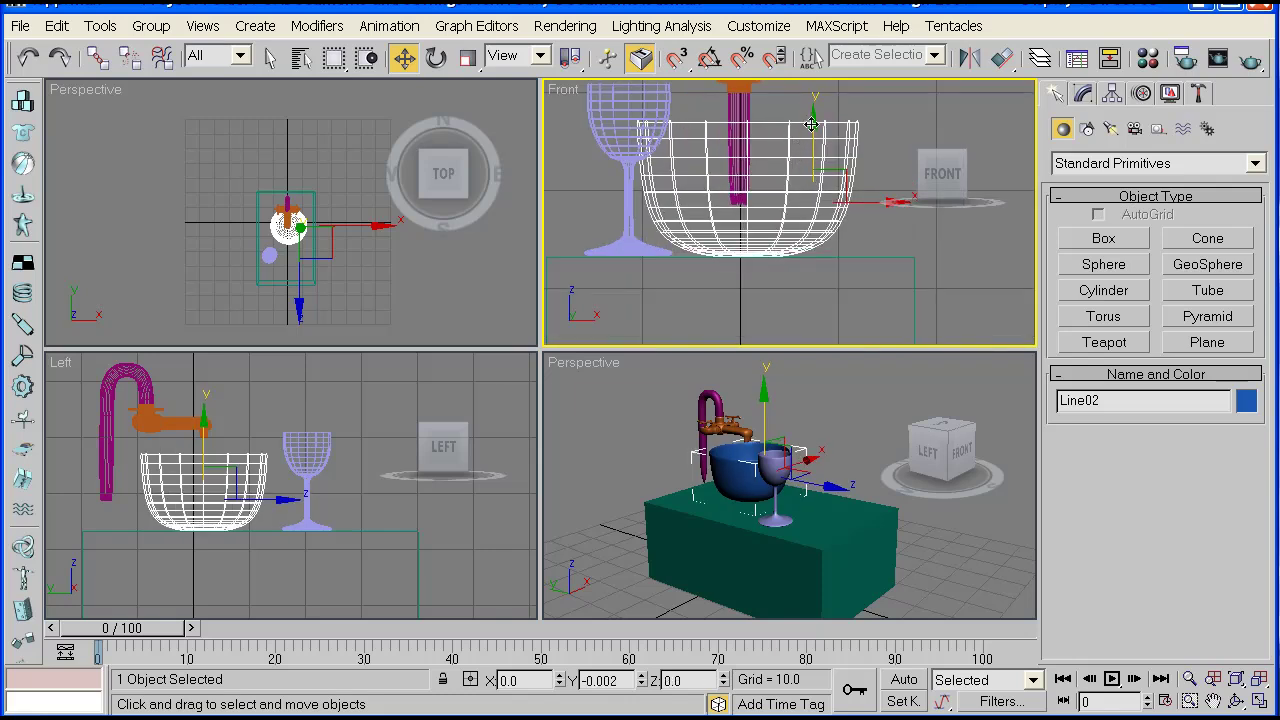
scroll(690, 207, down, 2)
middle_drag(673, 208, 718, 230)
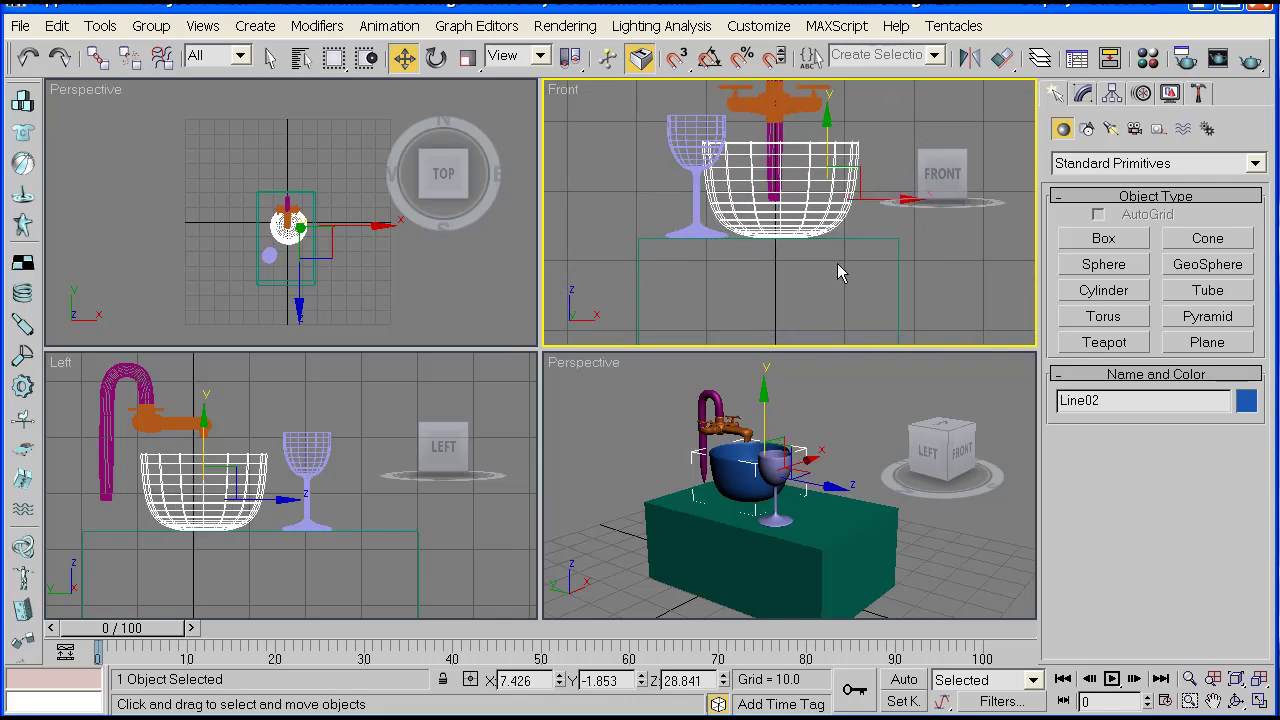
click(934, 256)
Examine the faucet, bowl and wine glass on the box from the side in an enlarged Perspective view.
middle_click(780, 566)
middle_drag(773, 476, 745, 420)
click(1259, 703)
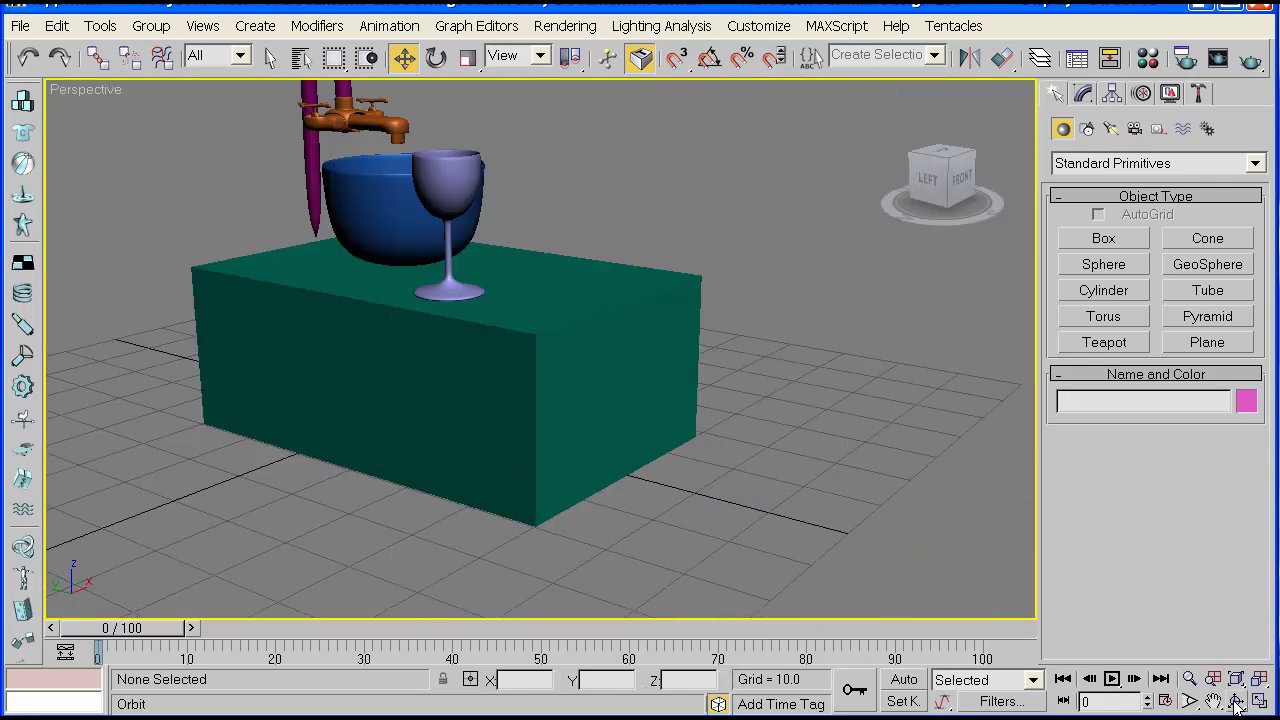
click(1236, 701)
drag(486, 288, 586, 313)
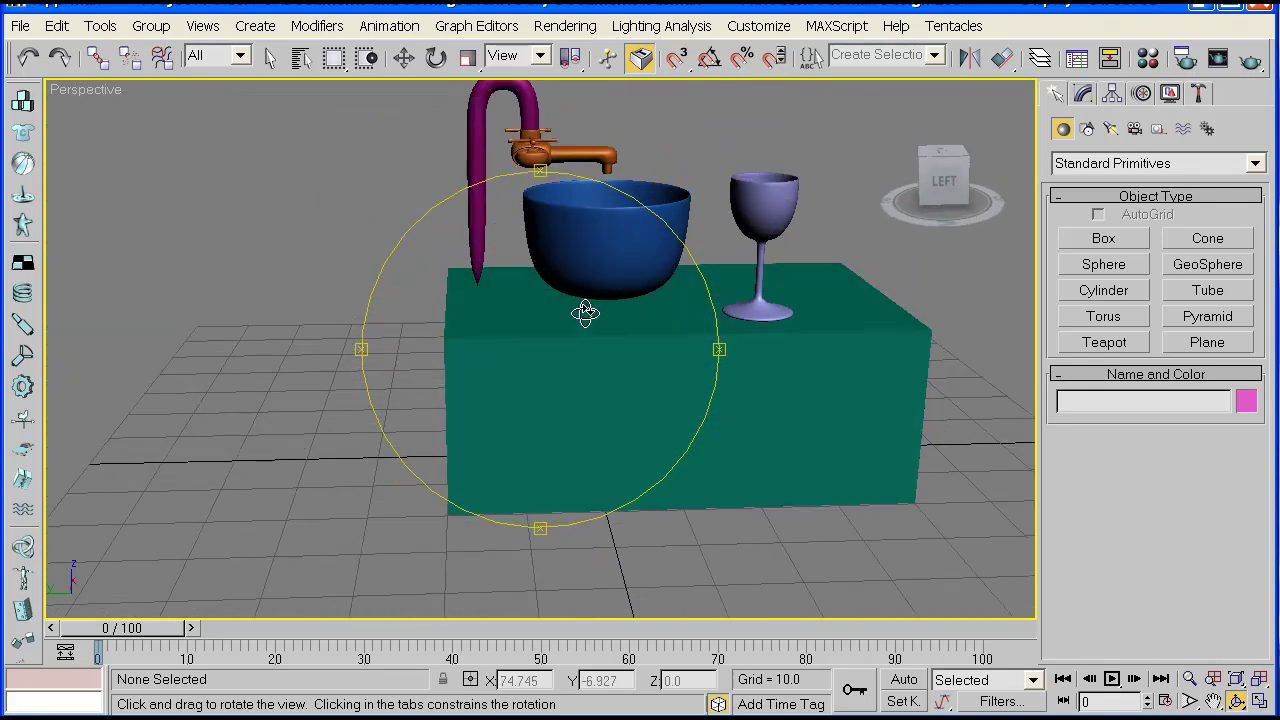
Try to lower the whole purple faucet pipe by about 6 units along Z toward the countertop, and undo the move.
click(403, 58)
scroll(505, 240, up, 3)
click(467, 291)
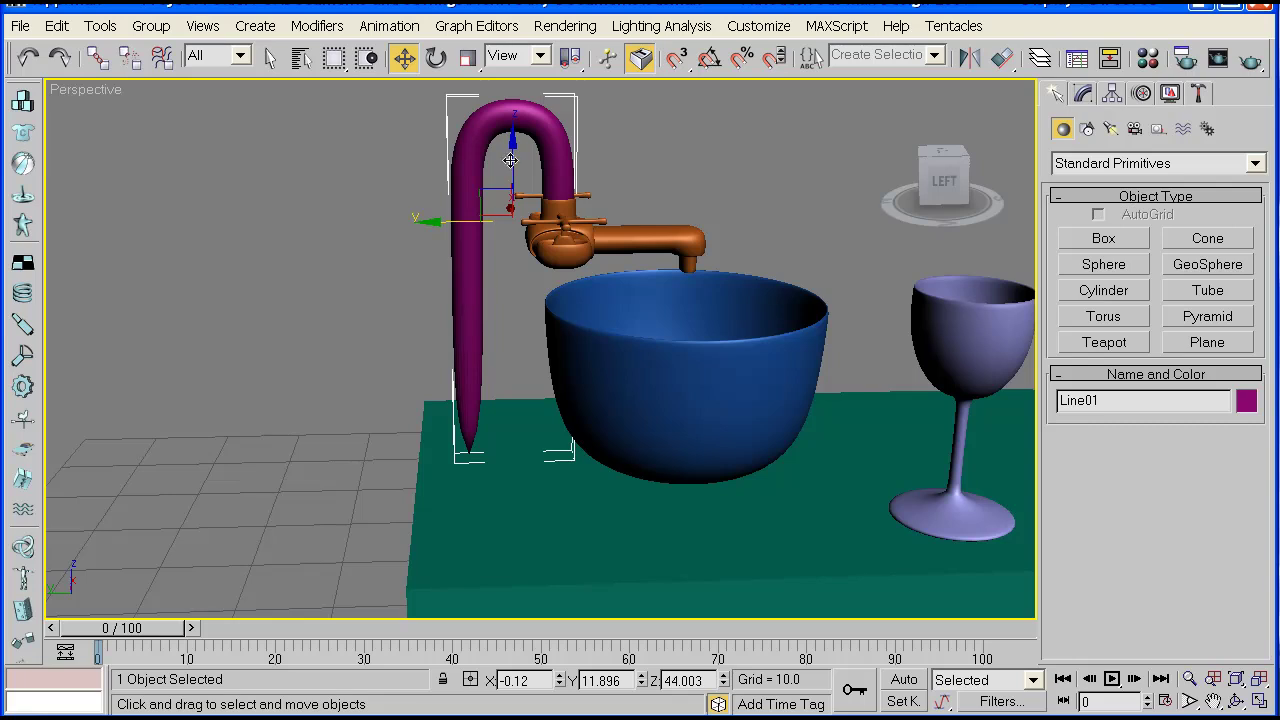
drag(513, 137, 513, 214)
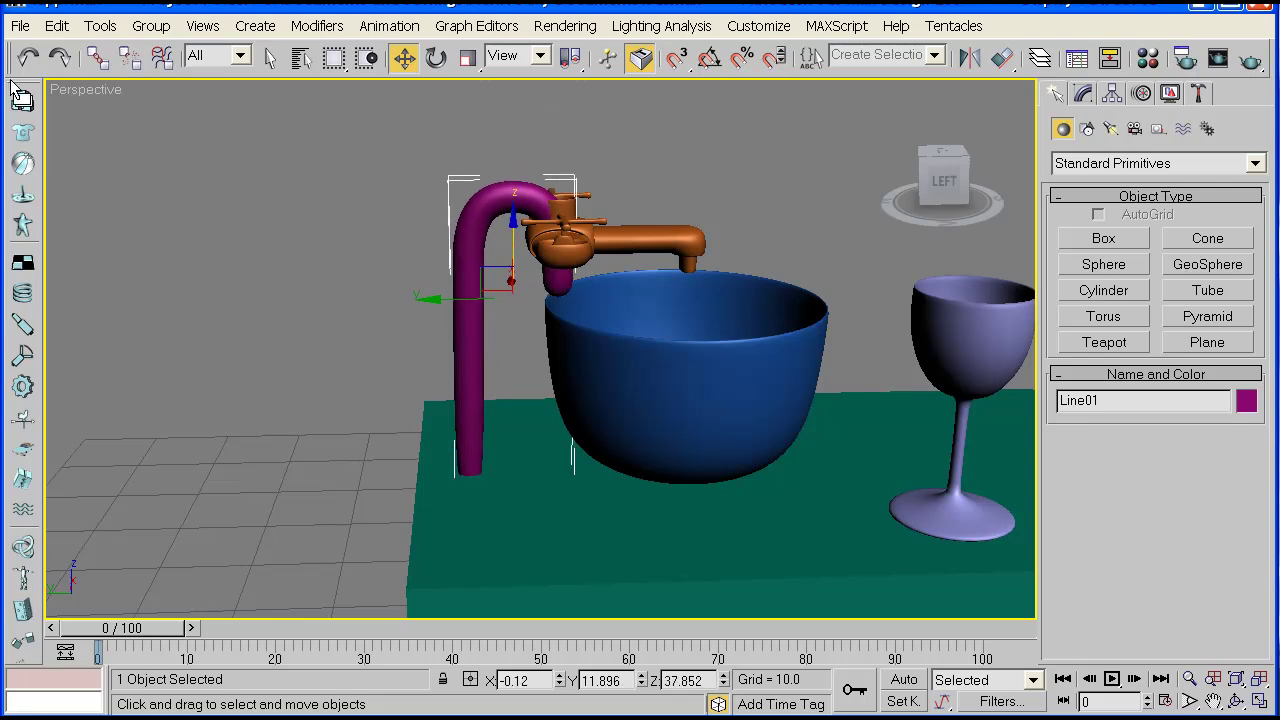
click(31, 57)
Extend the faucet pipe's lower end down to the box top by moving its bottom Editable Poly vertices beneath MeshSmooth, and deselect the pipe.
middle_drag(544, 150, 547, 170)
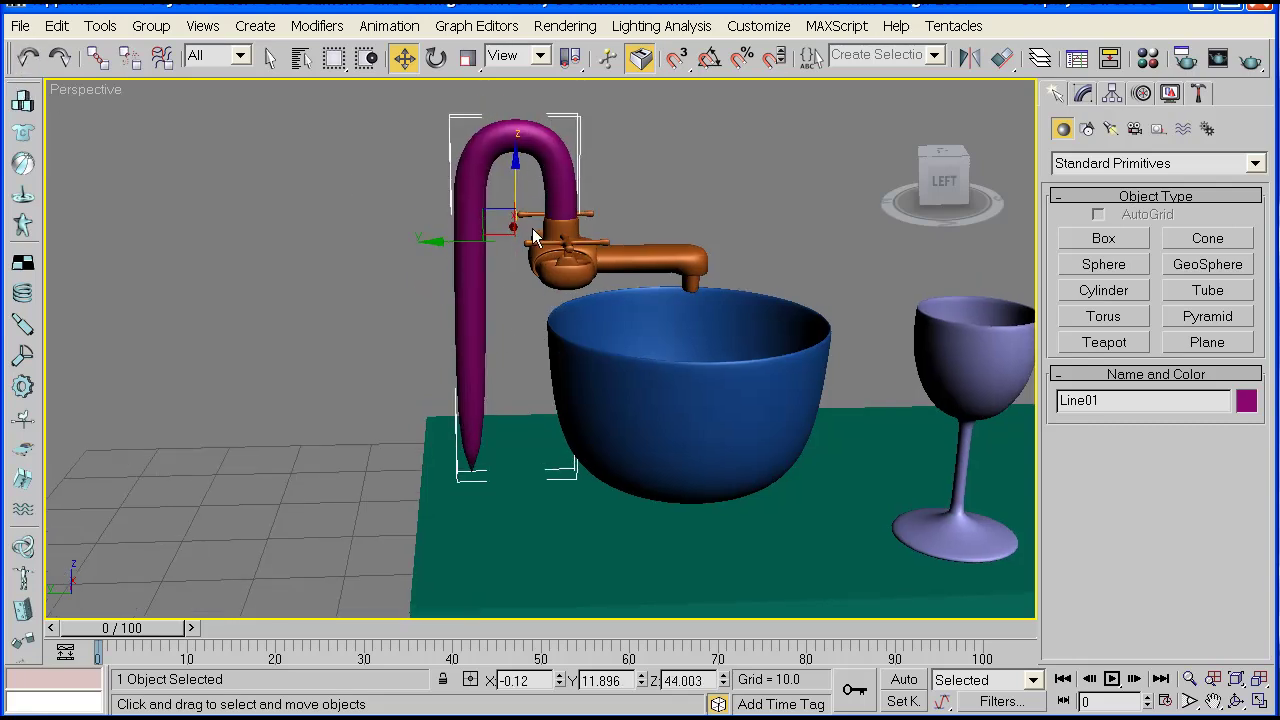
click(1082, 93)
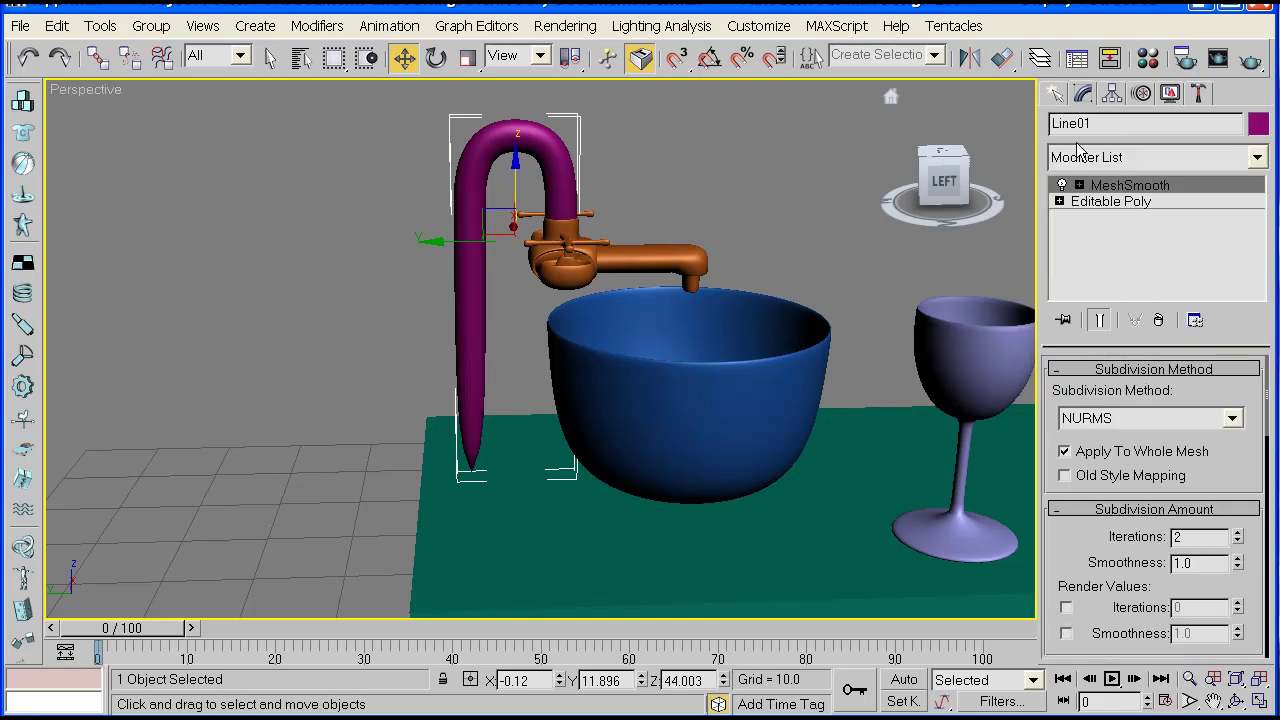
click(1095, 200)
click(1081, 393)
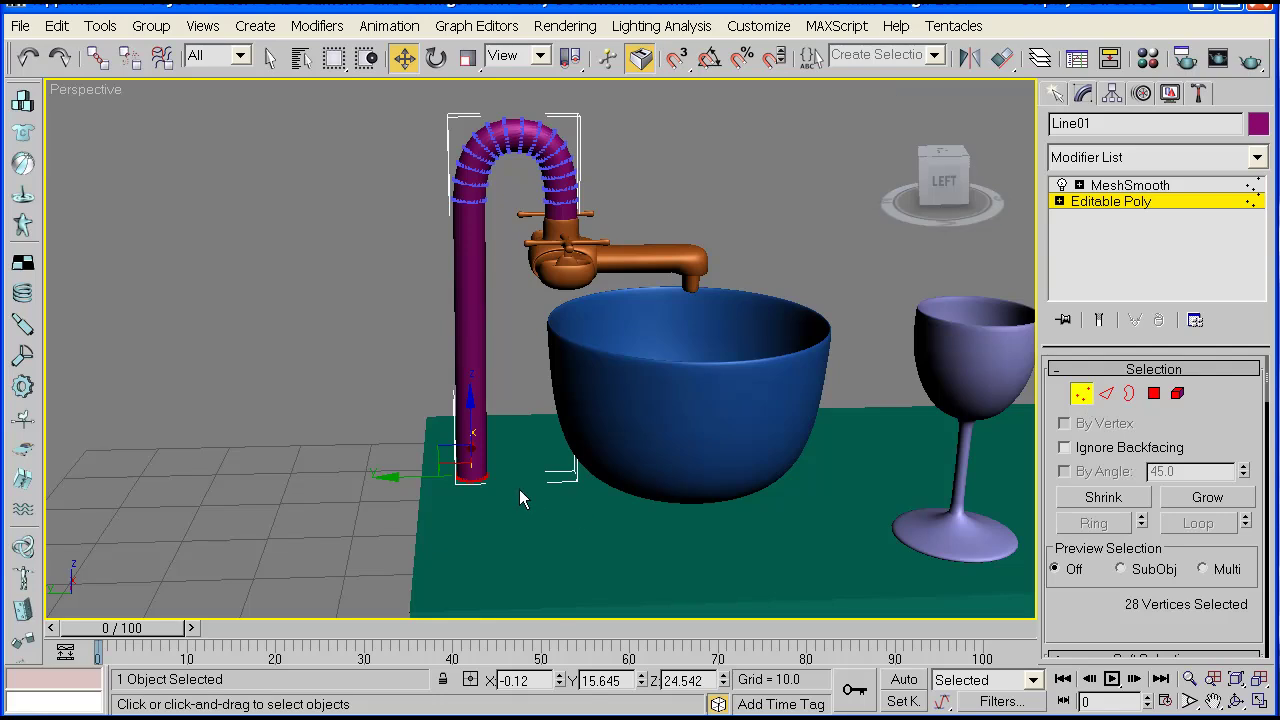
drag(470, 414, 468, 432)
drag(469, 500, 505, 545)
click(1099, 182)
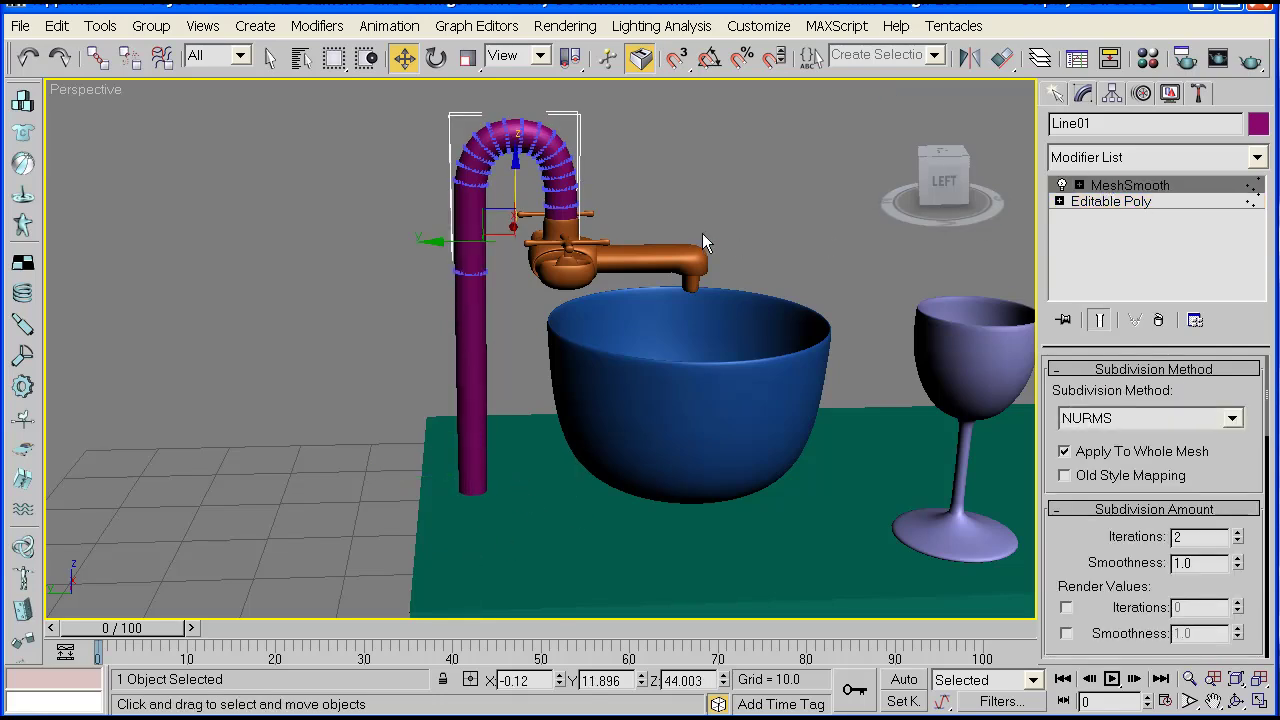
middle_drag(704, 234, 536, 262)
click(692, 181)
click(1058, 93)
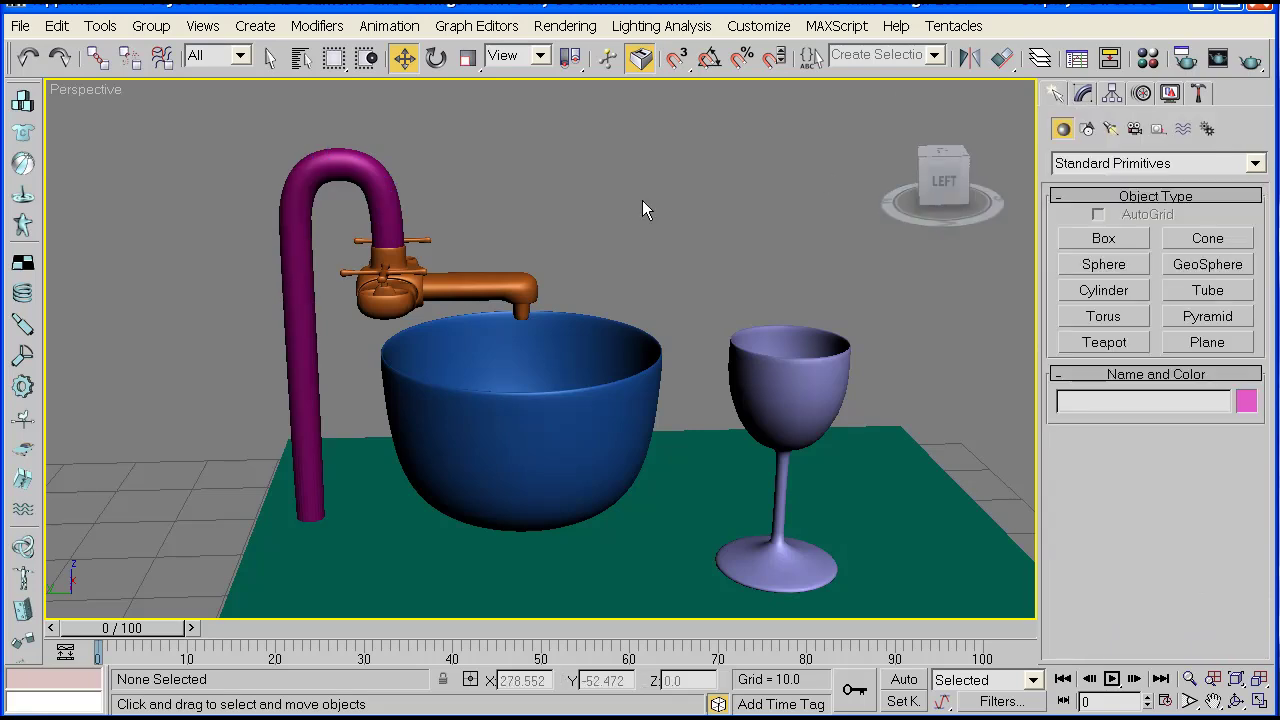
Examine the faucet, bowl and wine glass arrangement on the box from an elevated front-left corner in the Perspective view.
click(1238, 679)
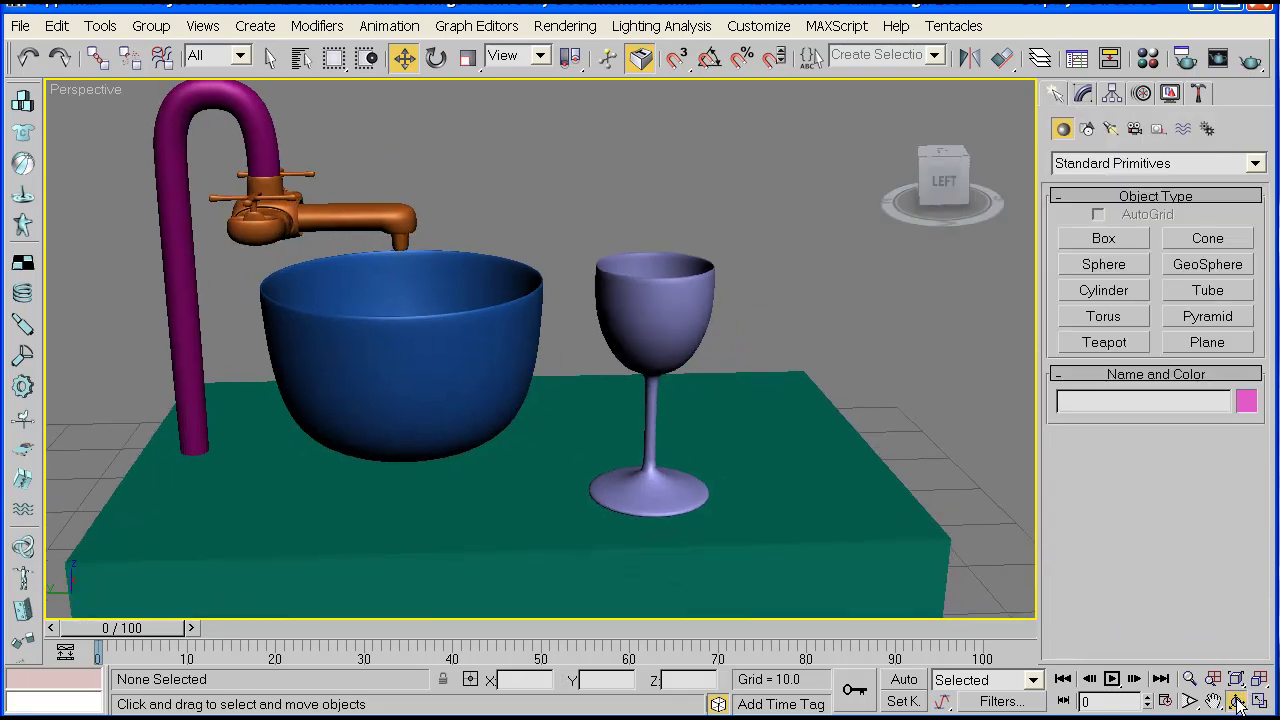
click(1238, 704)
drag(540, 263, 435, 283)
drag(546, 336, 525, 418)
drag(507, 348, 485, 331)
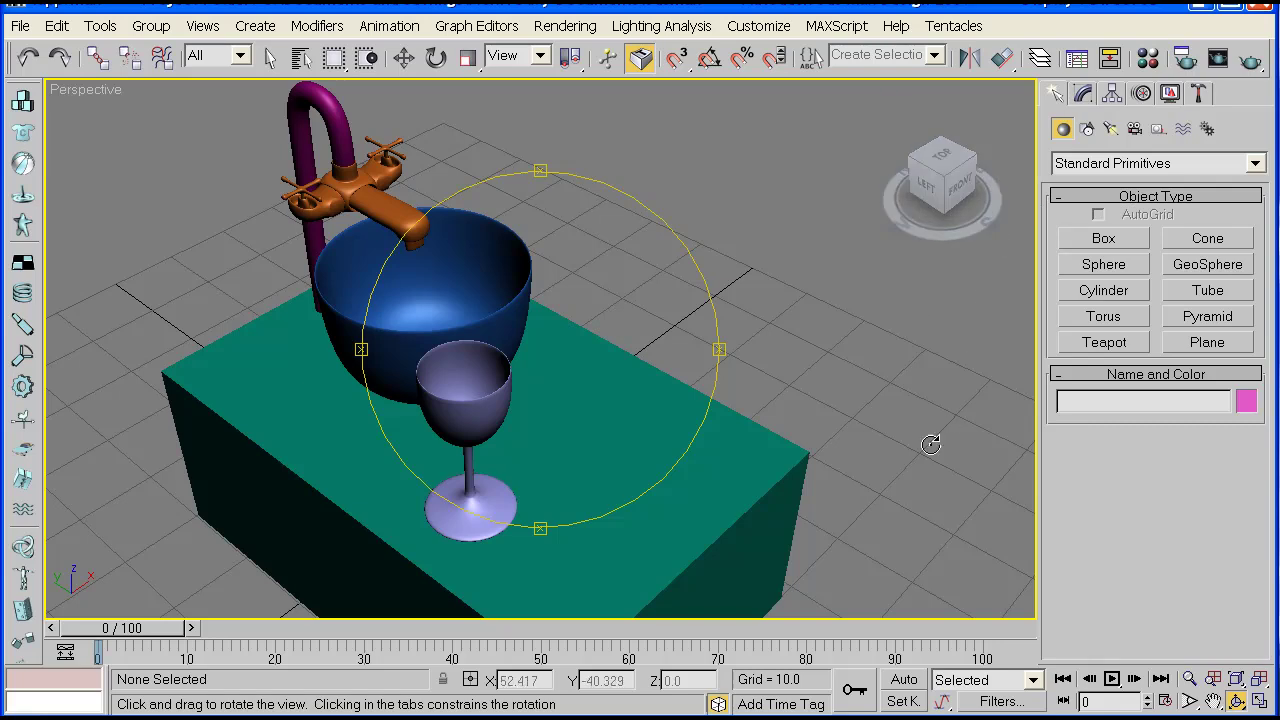